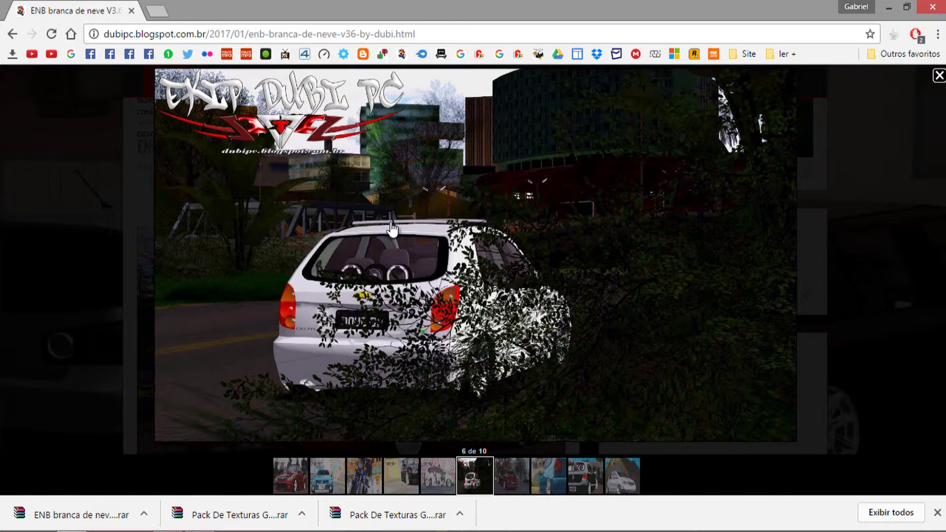
Look back and forth through the ten screenshots in the ENB branca de neve V3.6 post's image gallery and close the gallery.
click(392, 228)
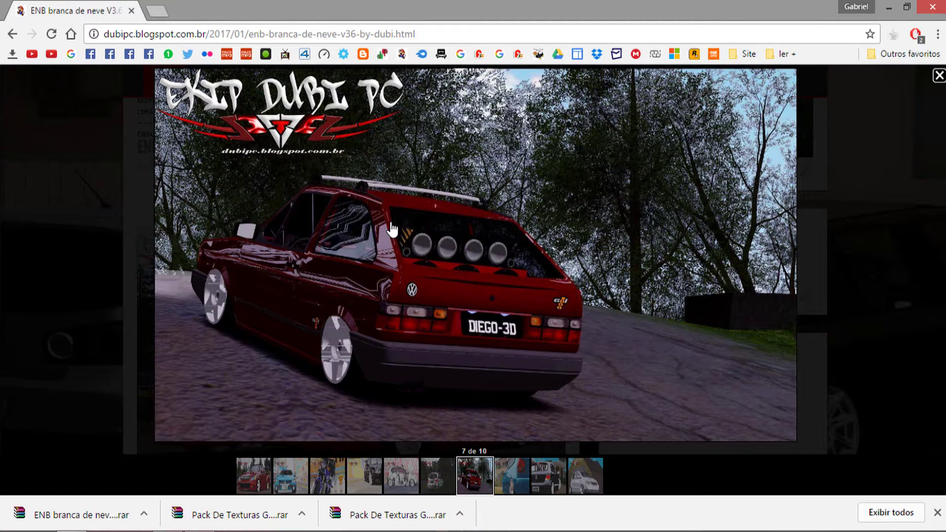
click(392, 228)
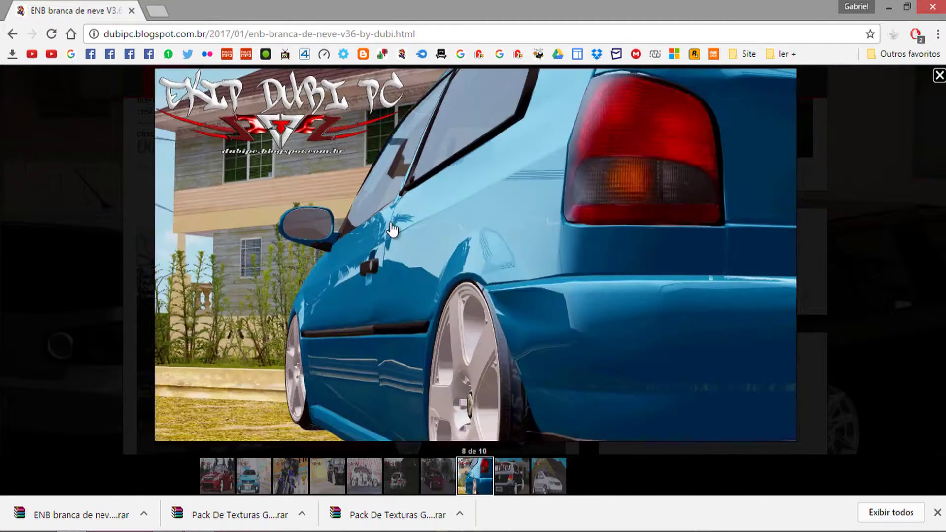
click(391, 228)
click(392, 228)
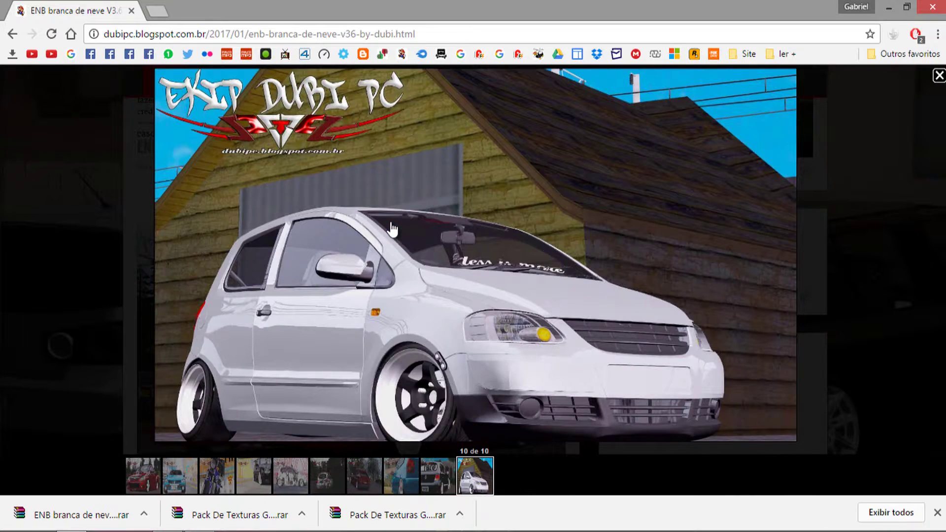
key(Left)
key(Left)
key(Left)
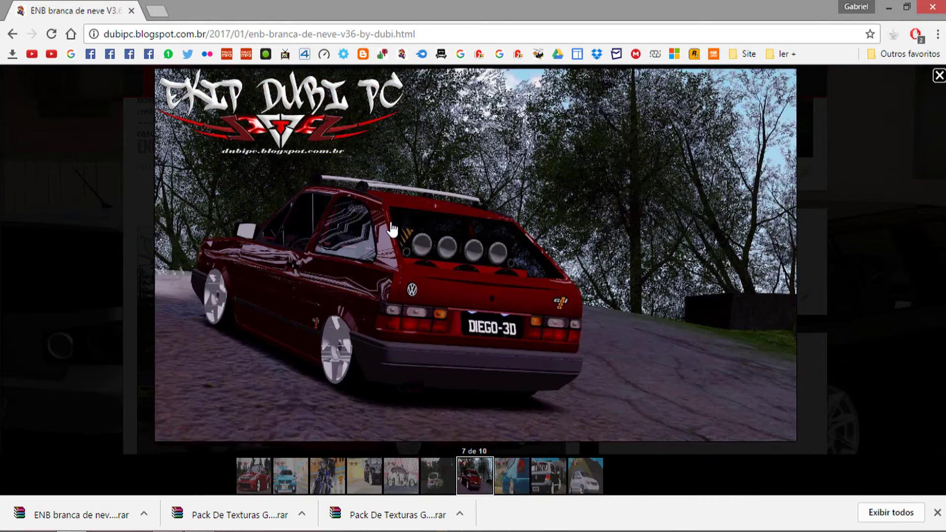
key(Left)
key(Left)
key(Left)
key(Left)
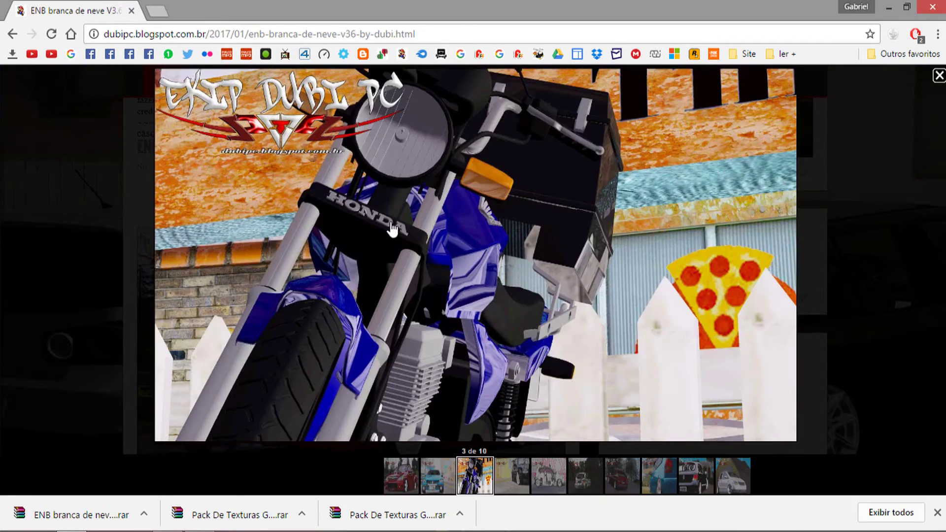
key(Left)
key(Left)
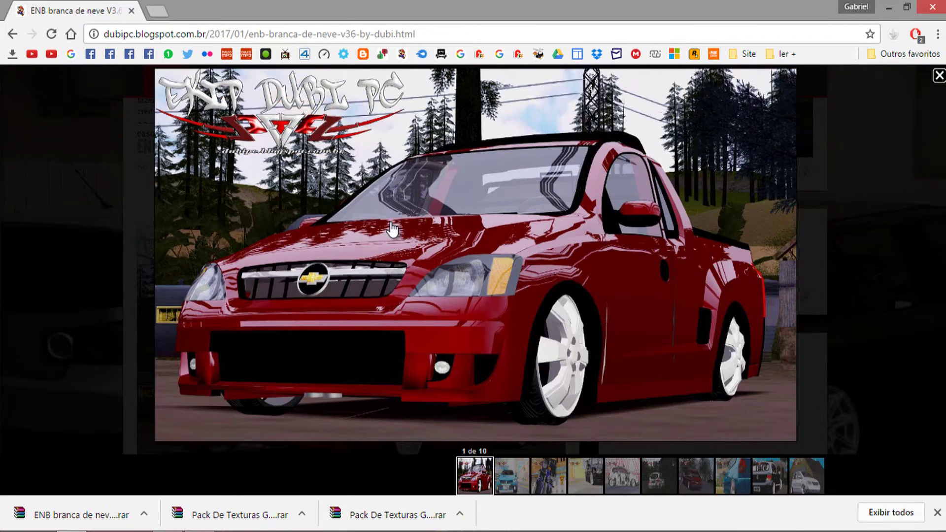
key(Right)
key(Right)
key(Right)
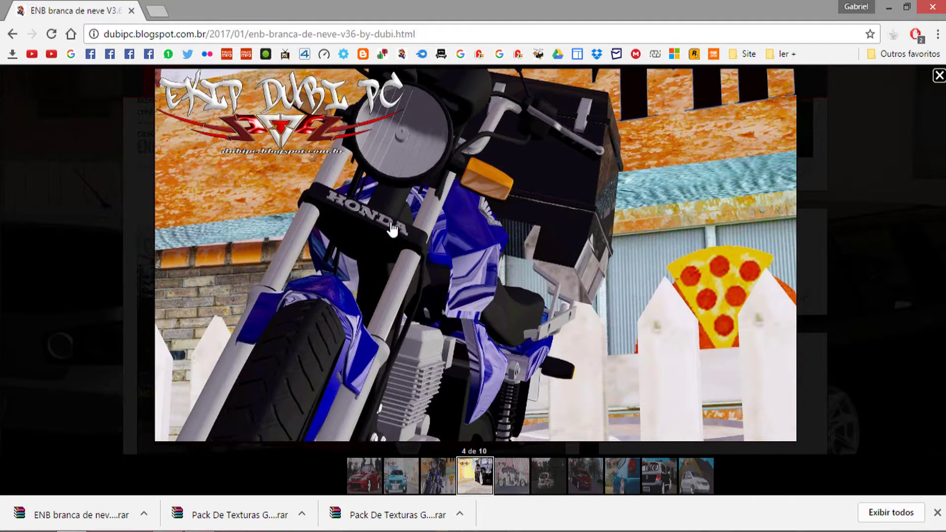
key(Right)
key(Right)
key(Right)
key(Right)
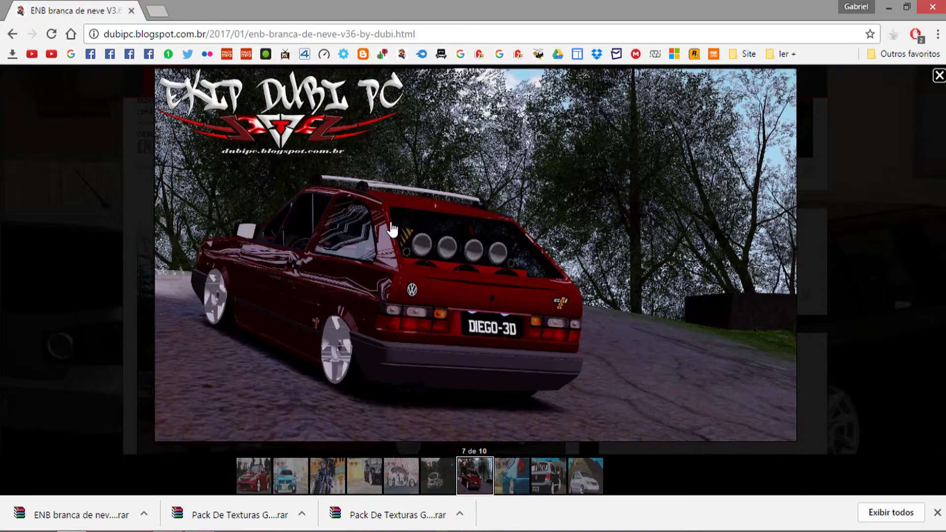
key(Right)
key(Right)
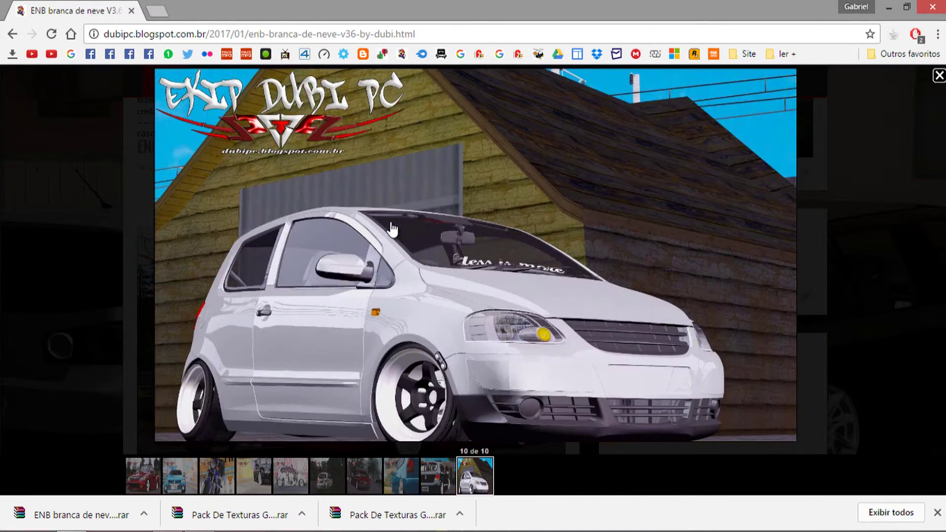
key(Left)
key(Left)
key(Left)
key(Left)
key(Left)
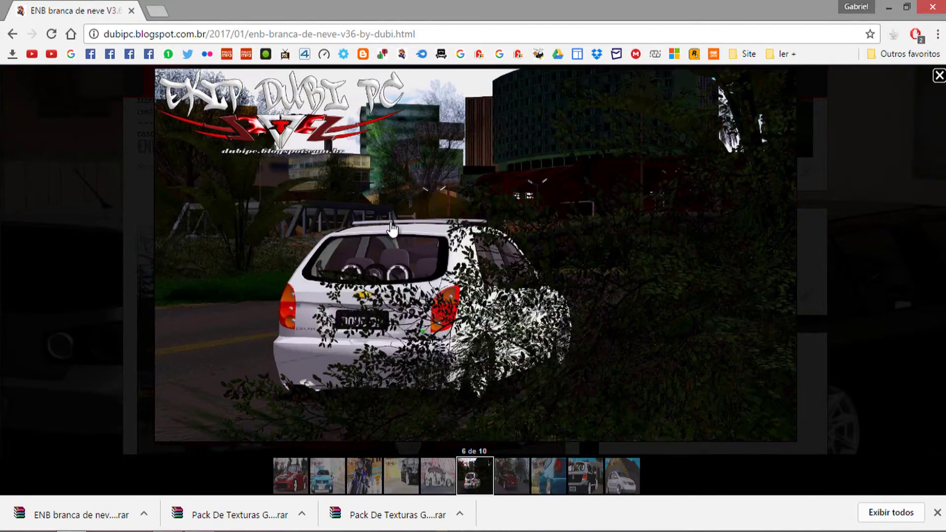
key(Left)
key(Left)
key(Left)
key(Left)
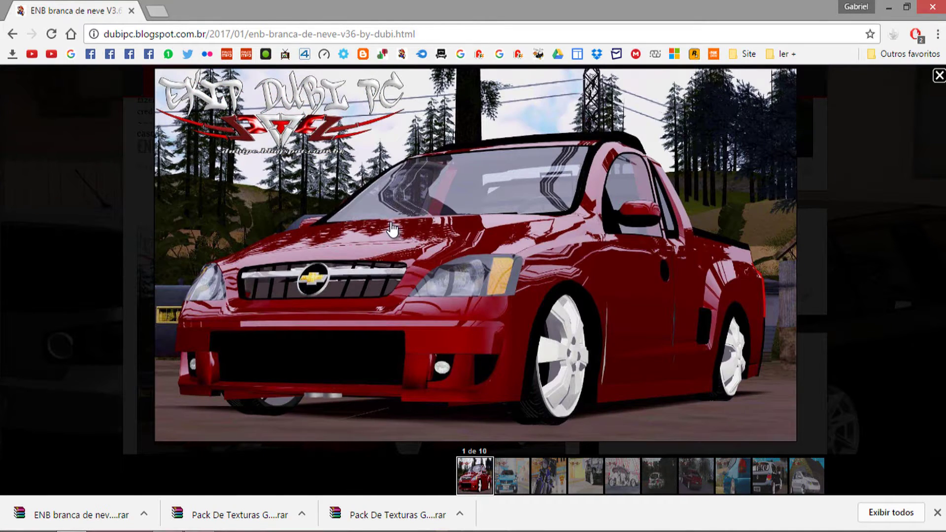
key(Right)
key(Right)
key(Right)
key(Right)
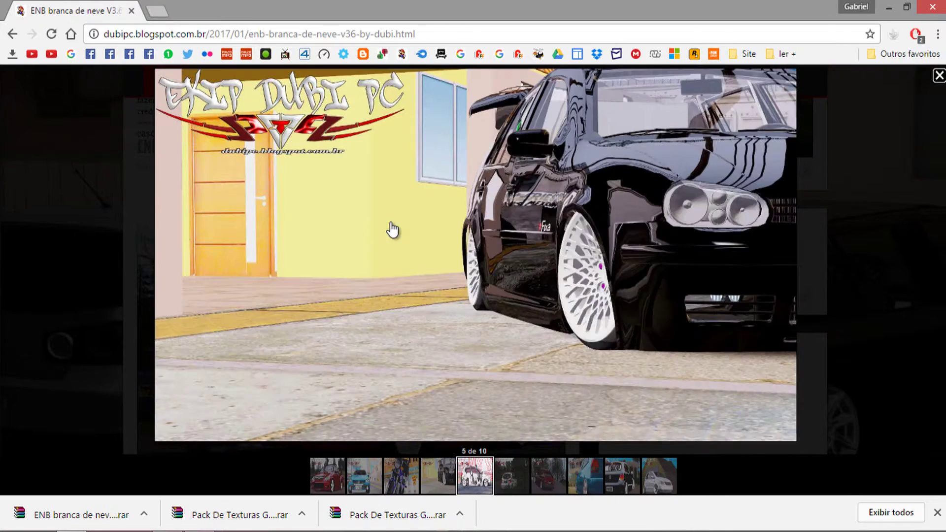
key(Right)
key(Right)
key(Right)
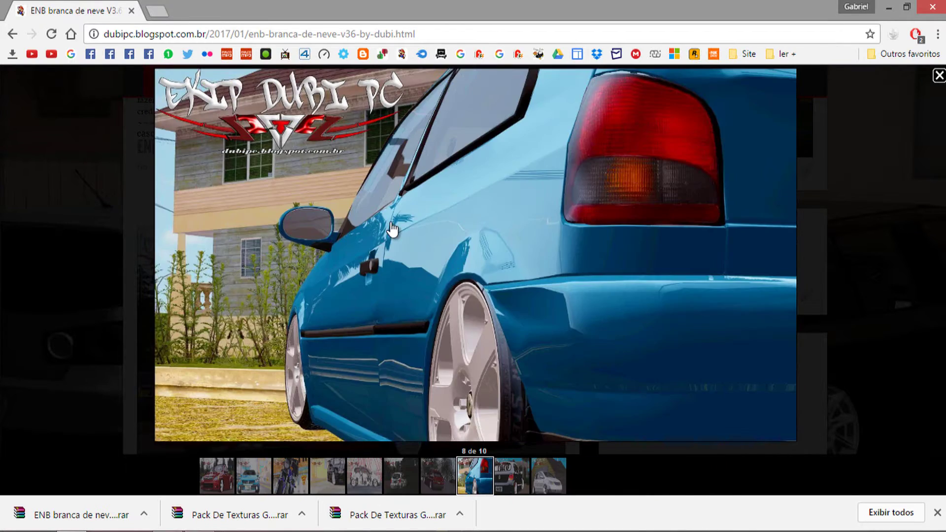
key(Right)
key(Right)
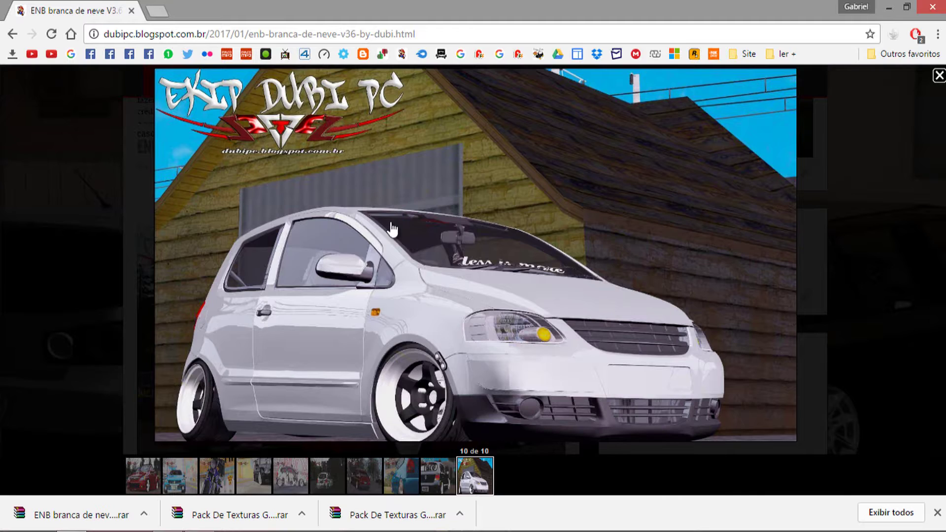
key(Escape)
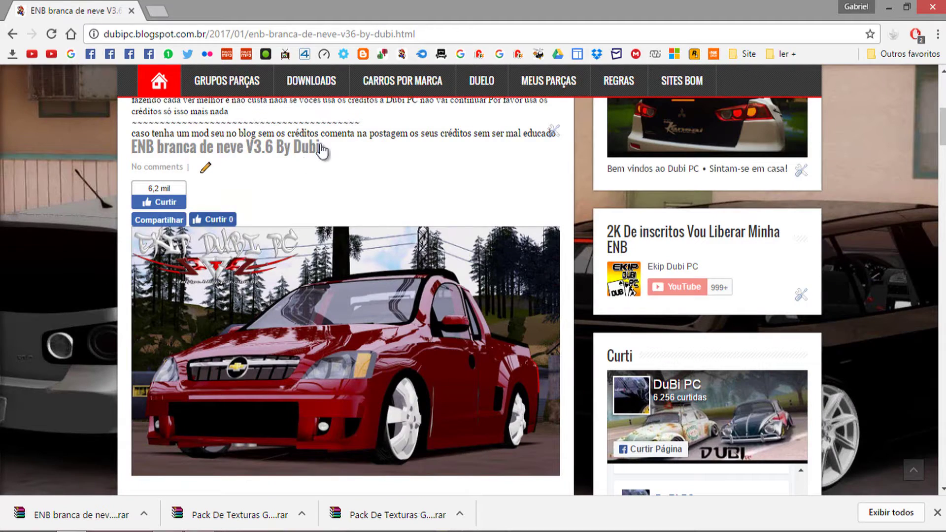
Review the ENB post from its heading down to the credits and download section, and return to the post title.
scroll(365, 290, up, 8)
scroll(366, 291, down, 20)
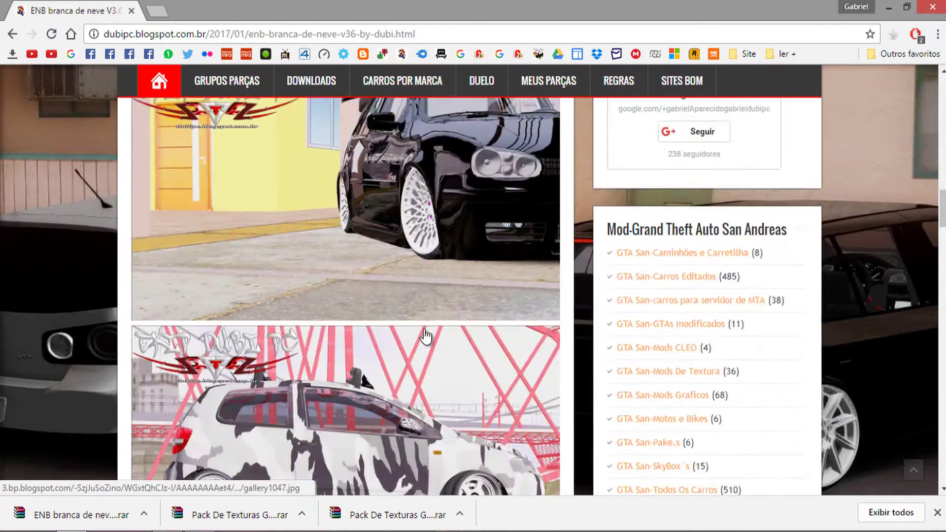
scroll(429, 275, down, 20)
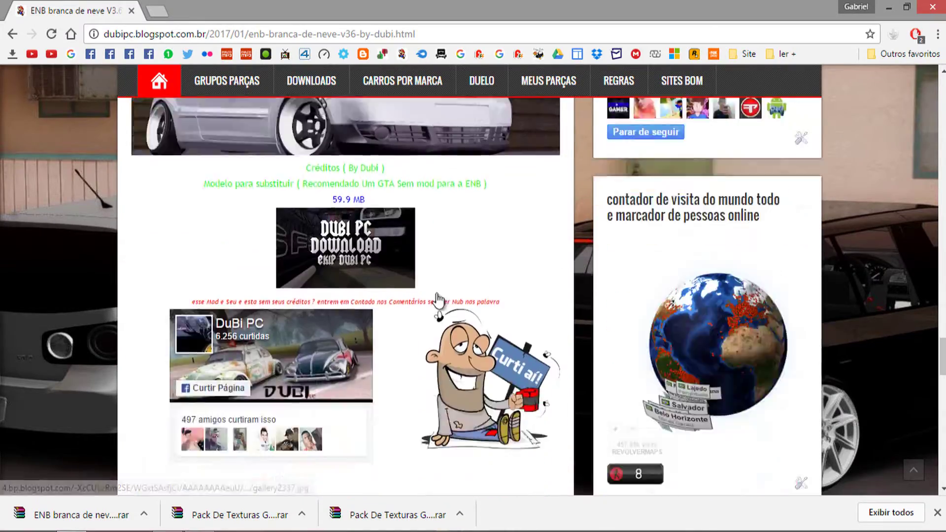
scroll(439, 296, up, 20)
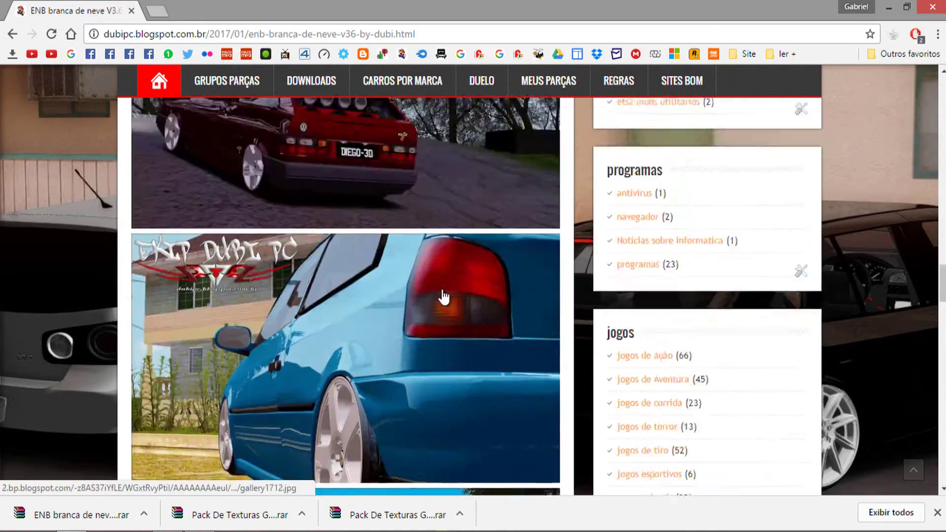
scroll(429, 299, up, 10)
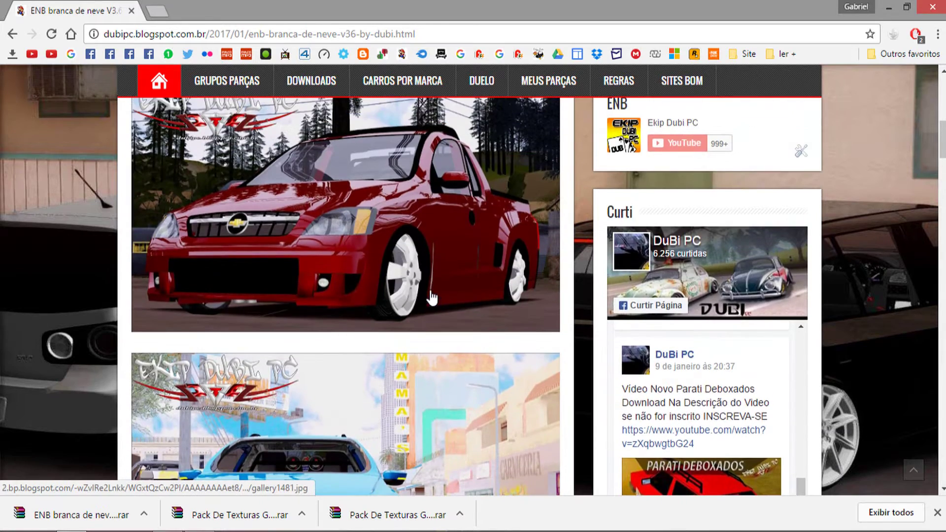
scroll(432, 297, up, 7)
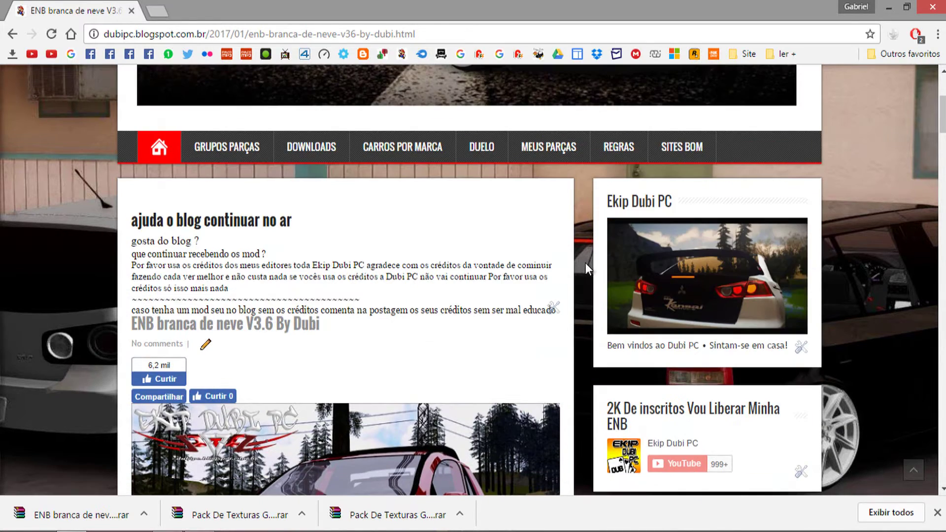
Minimize the browser and extract GTA San Andreas.rar into a GTA San Andreas subfolder of the GTA Das Print Dubi PC folder.
click(889, 7)
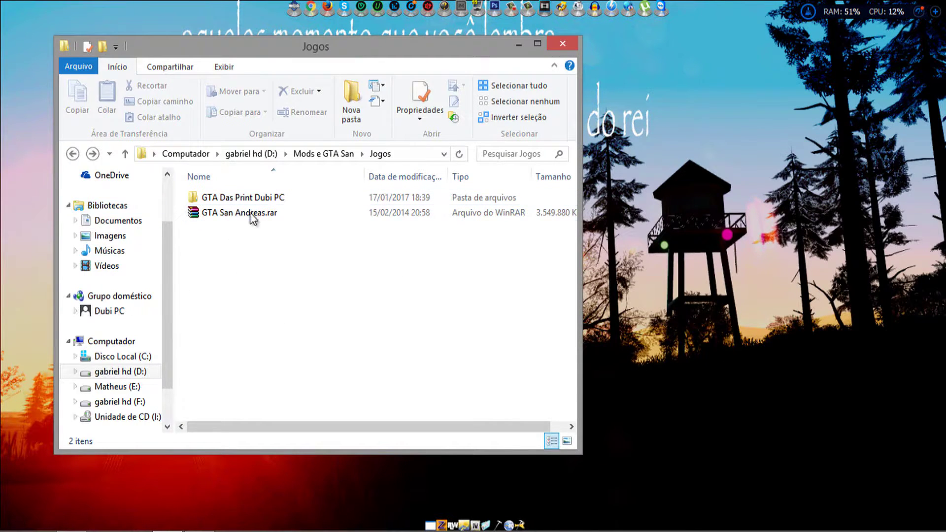
click(204, 214)
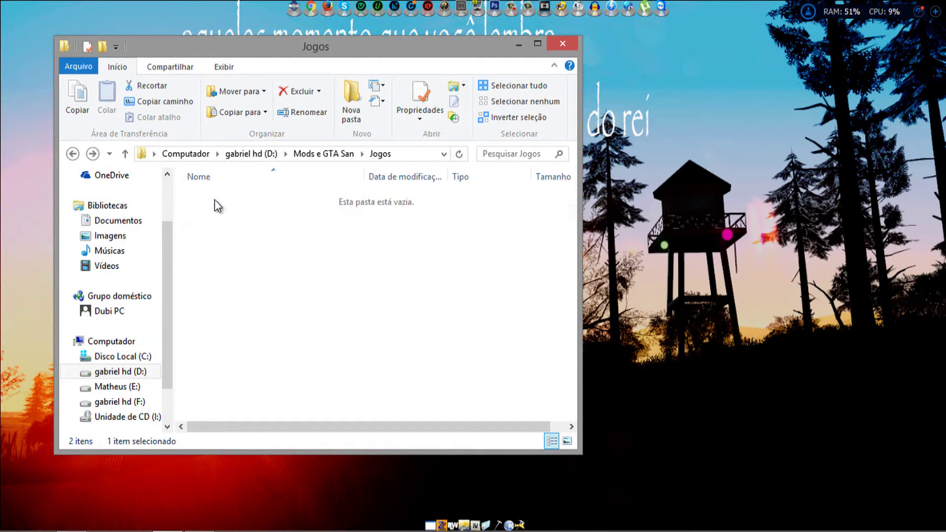
click(73, 153)
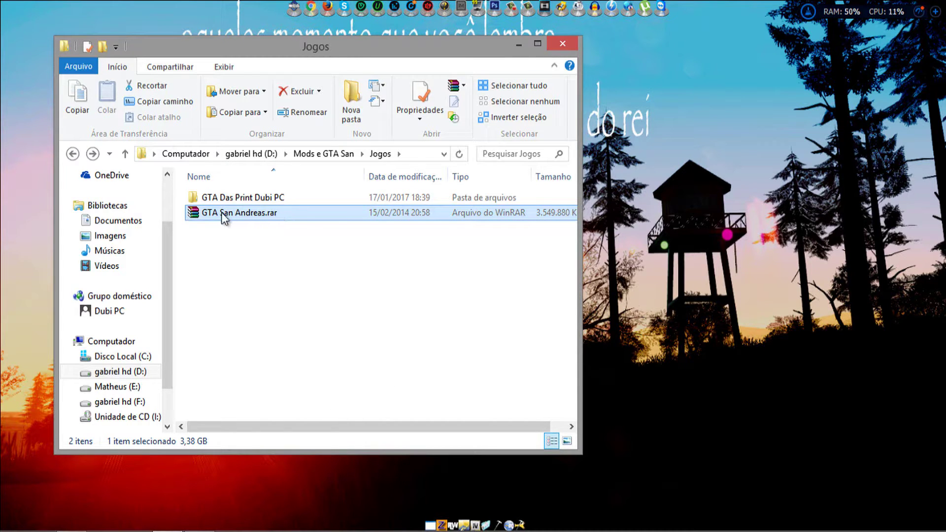
drag(231, 219, 271, 195)
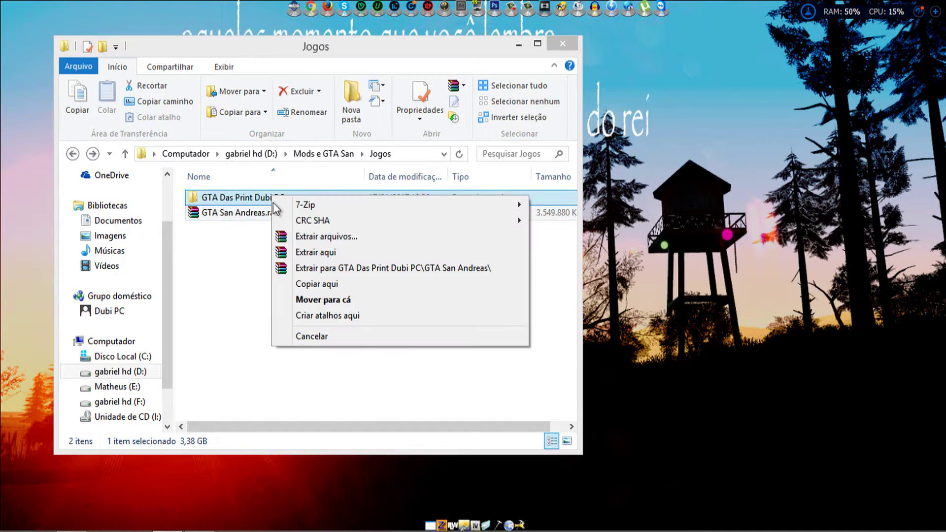
click(313, 268)
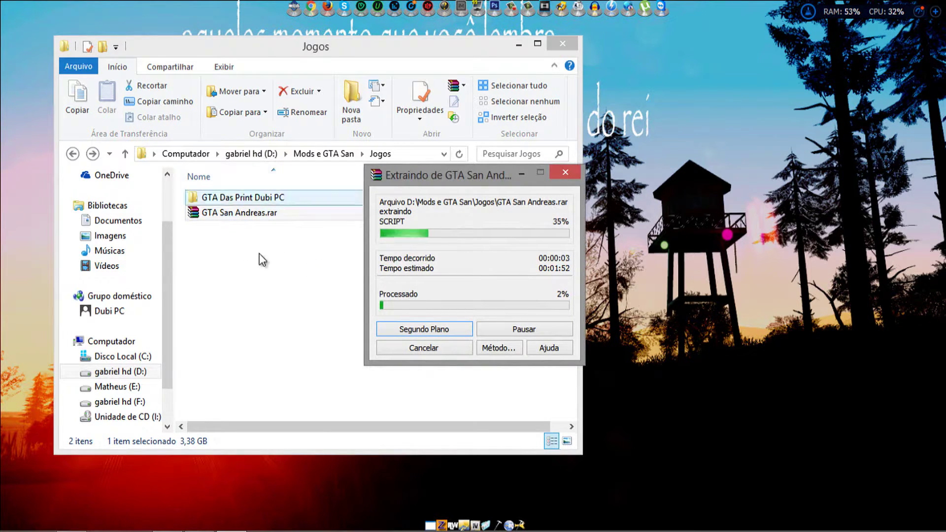
Check the contents of the GTA San Andreas folder inside GTA Das Print Dubi PC and return to the Jogos folder.
double_click(247, 197)
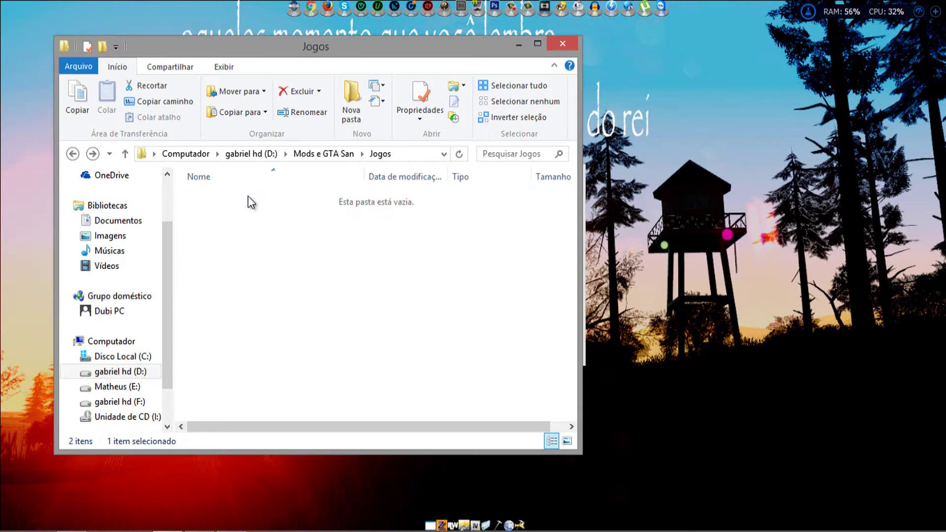
double_click(247, 203)
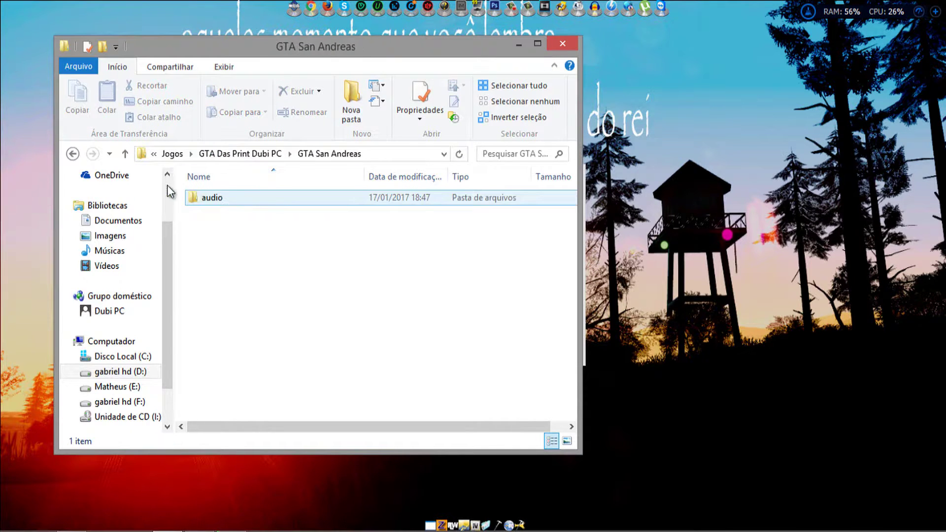
click(72, 153)
click(72, 154)
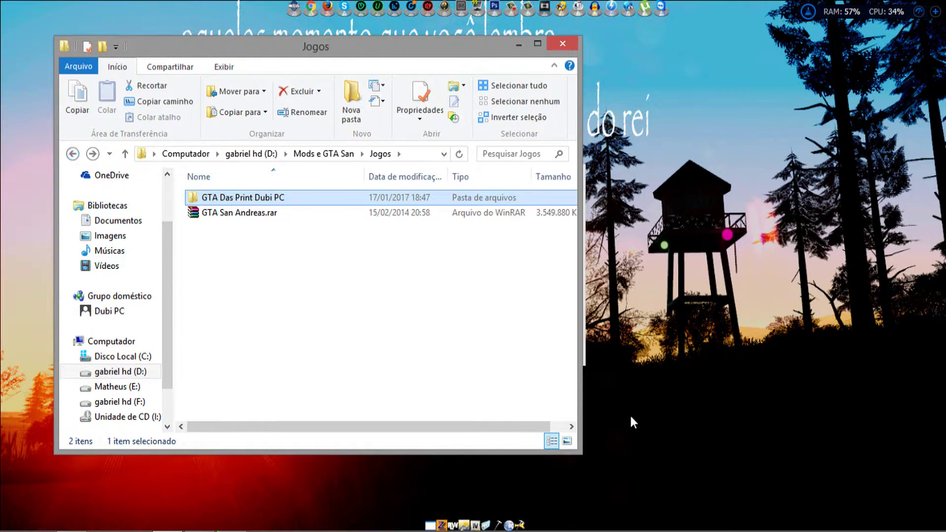
Bring the extraction progress window forward and move it clear of the Jogos folder window.
key(alt+Tab)
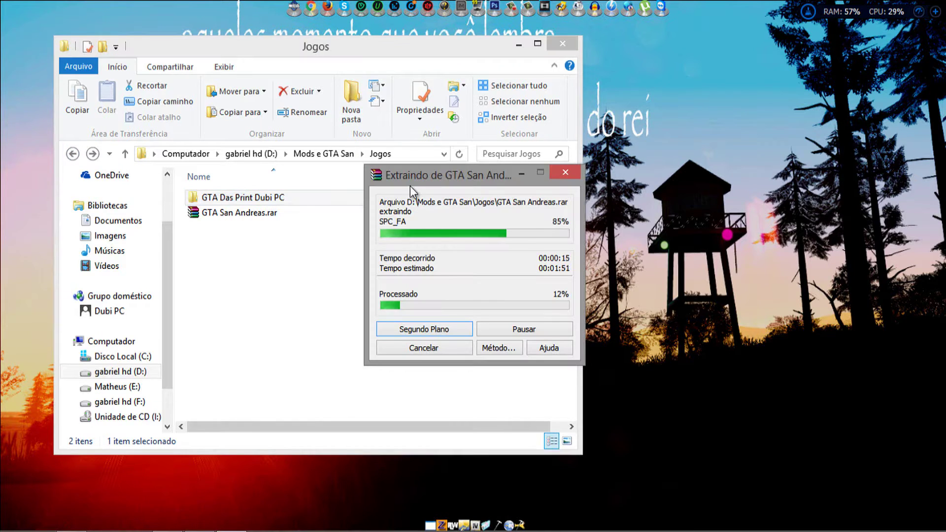
drag(409, 185, 546, 187)
drag(656, 212, 822, 244)
Open the graphics properties from the desktop.
right_click(630, 122)
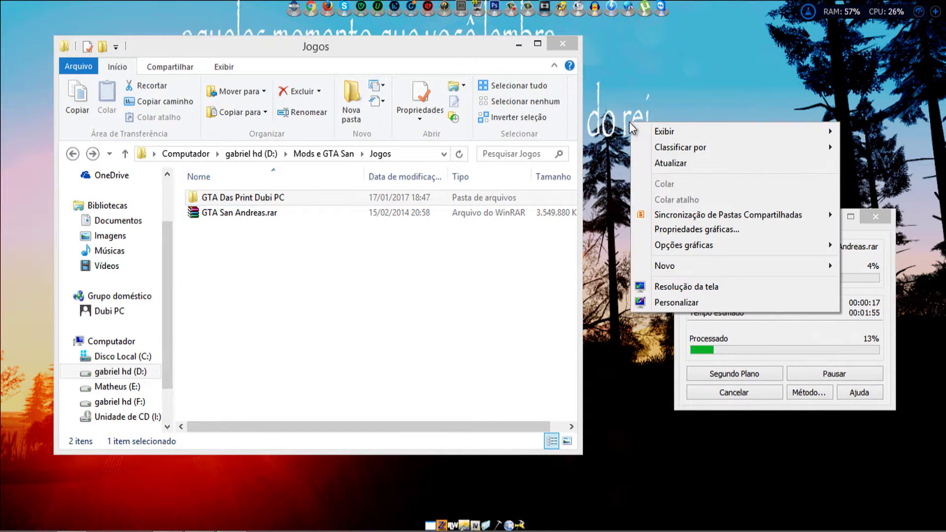
mouse_move(766, 147)
click(692, 58)
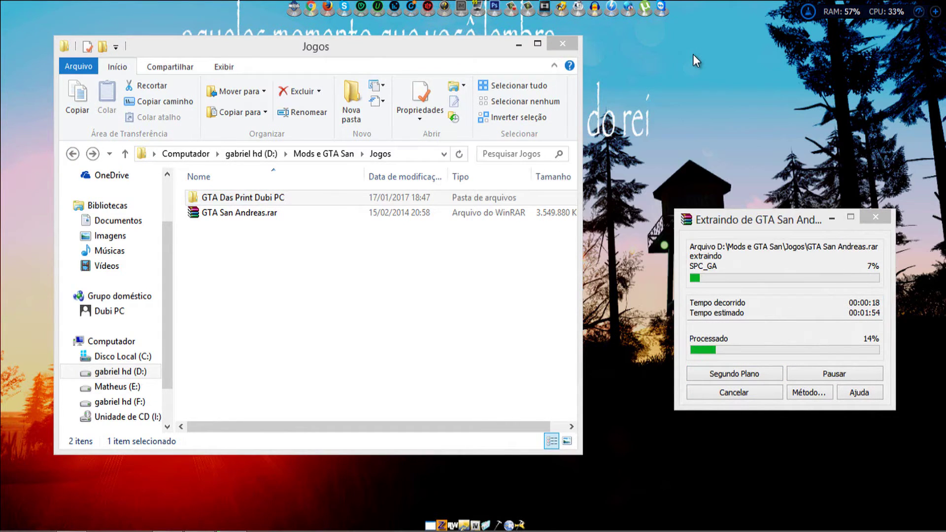
right_click(650, 83)
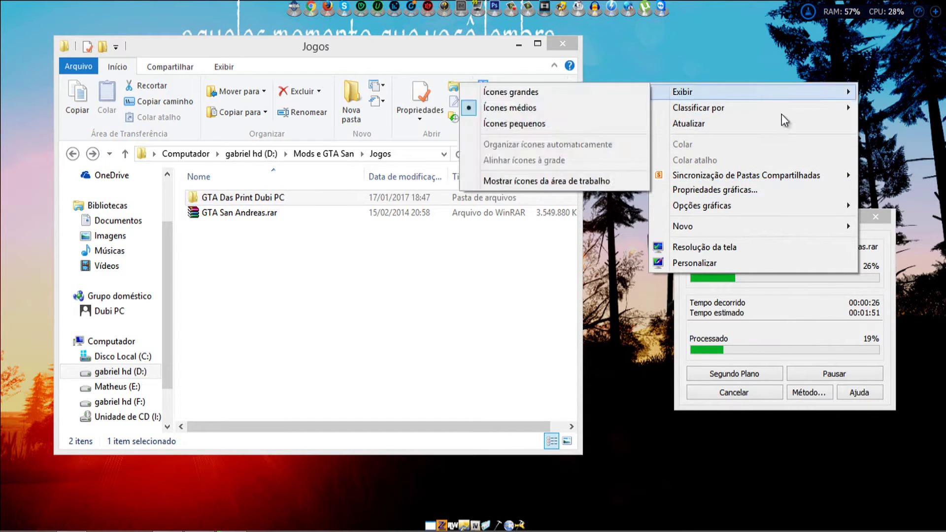
mouse_move(706, 183)
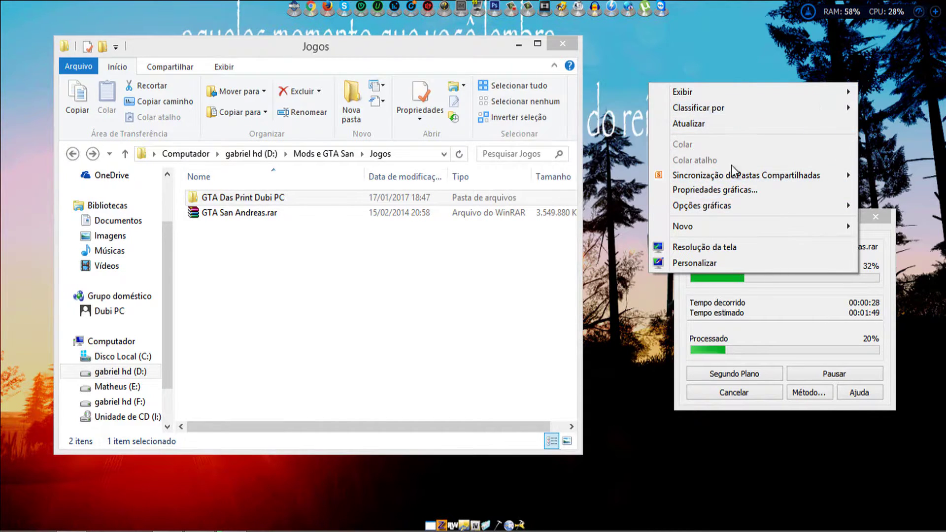
click(709, 186)
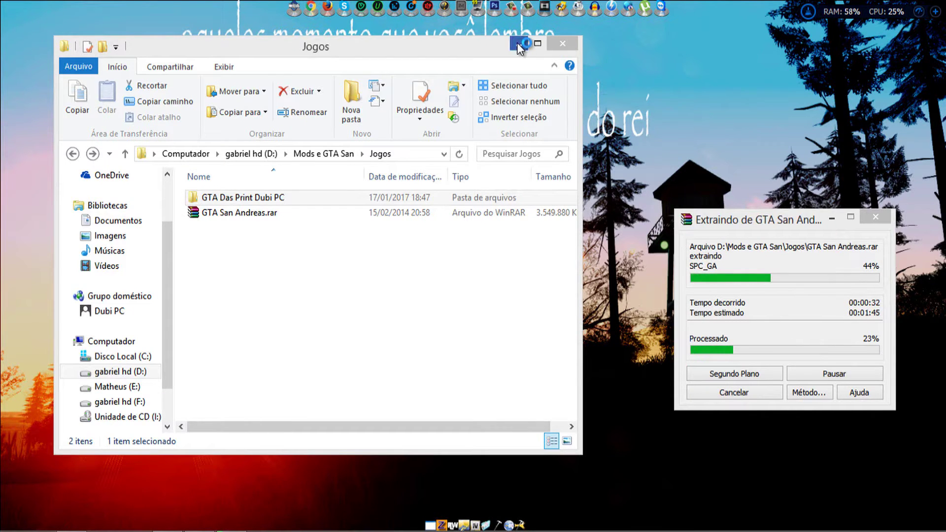
Minimize the Jogos folder window and activate the desktop's RAM and CPU monitor widget.
click(519, 44)
click(809, 15)
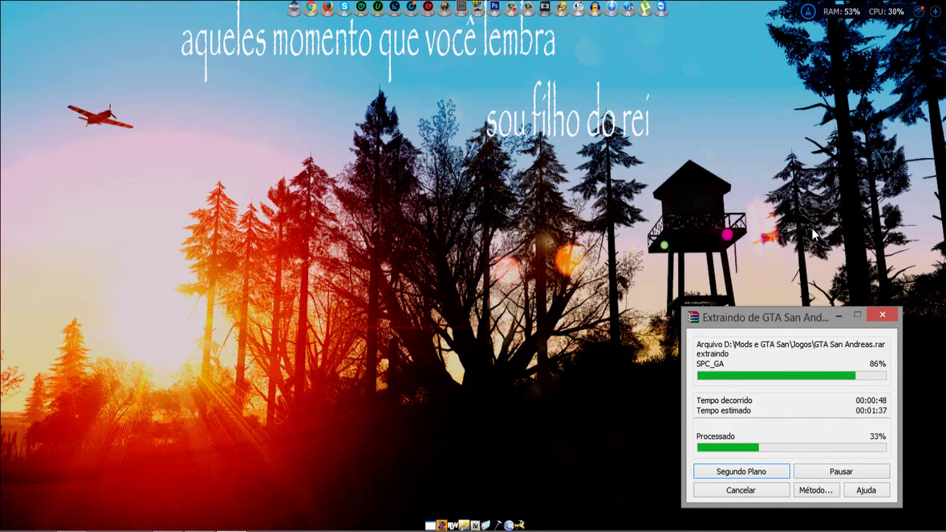
Open the Intel graphics and media control panel in Modo avançado and show its 3D settings.
key(ctrl+alt+F12)
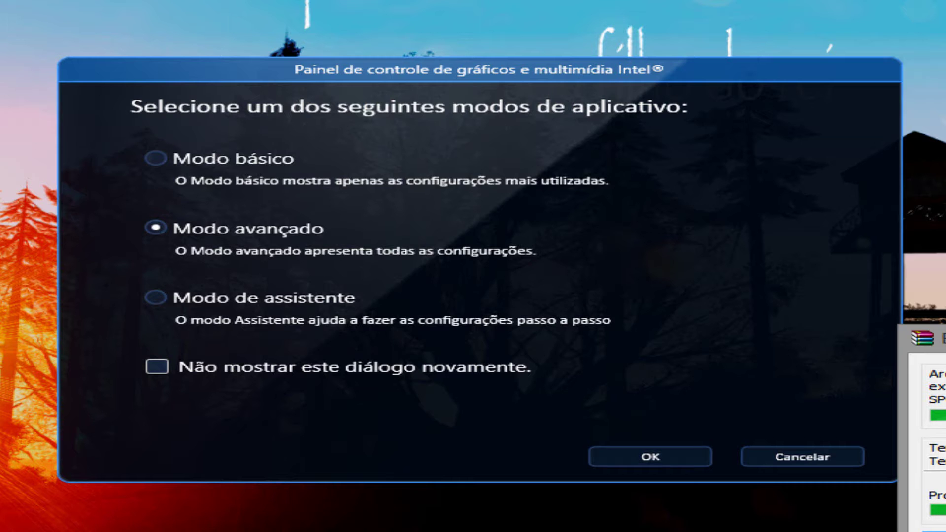
click(651, 456)
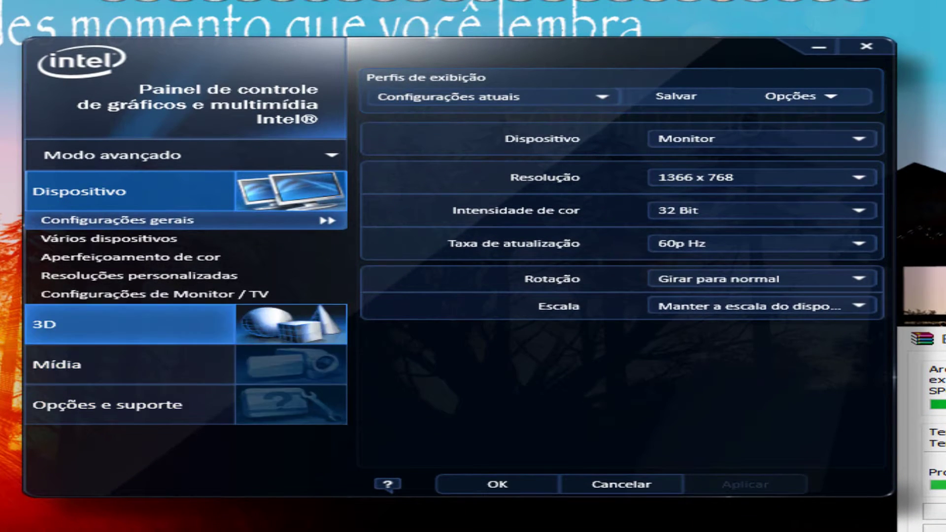
click(98, 323)
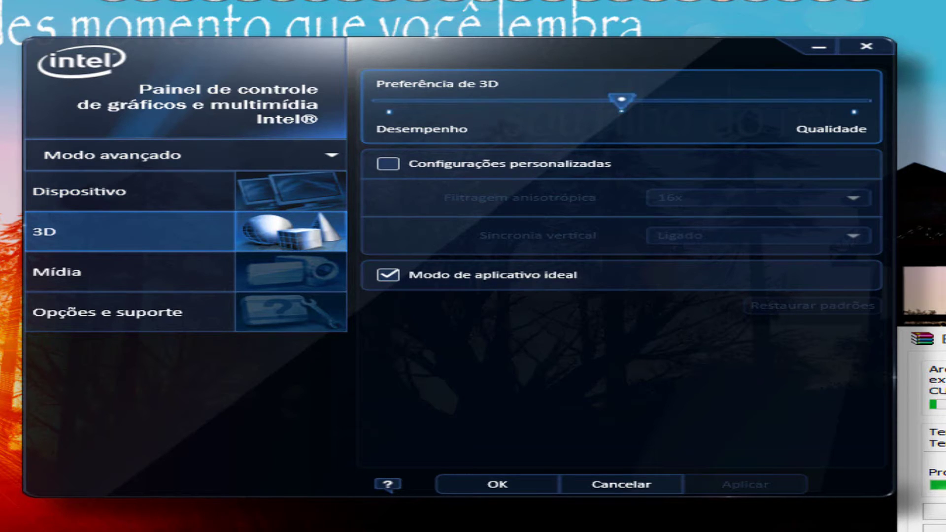
Try the 3D preference at Desempenho and Qualidade, and return it to the middle position.
key(Left)
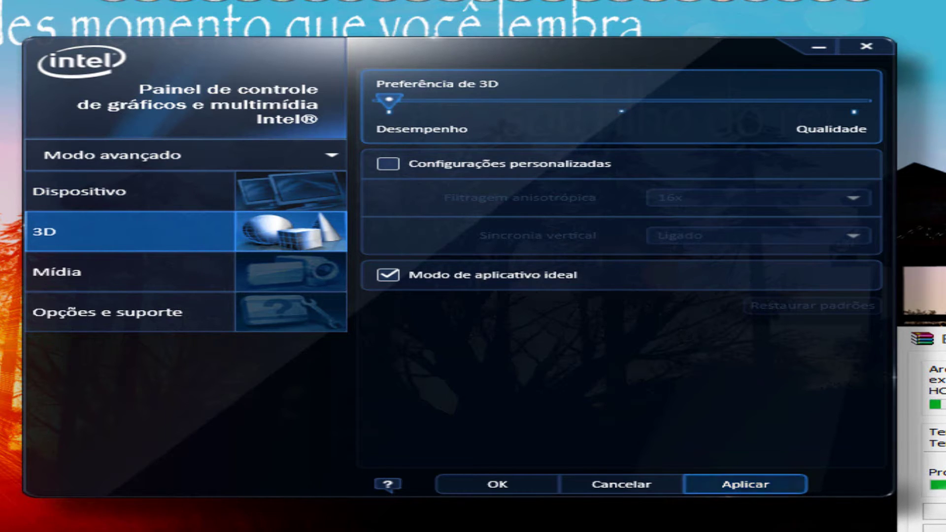
key(Right)
key(Right)
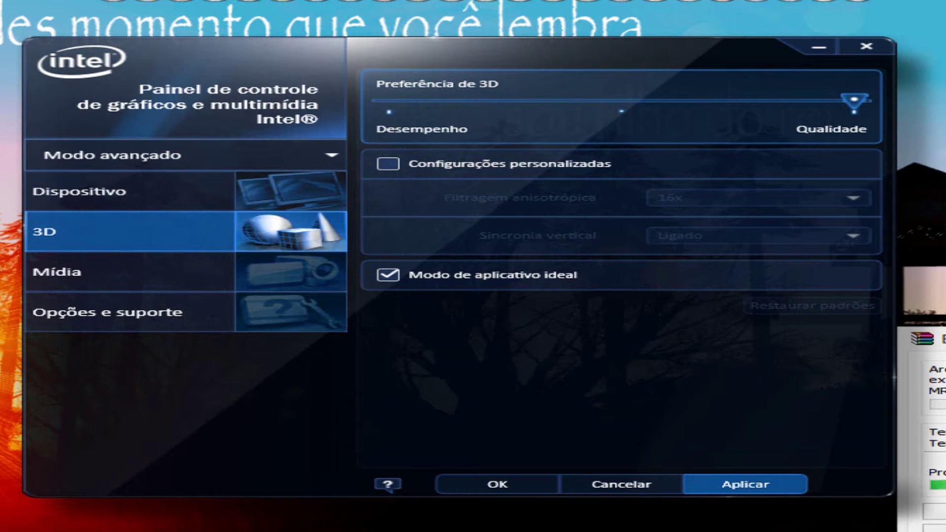
key(Left)
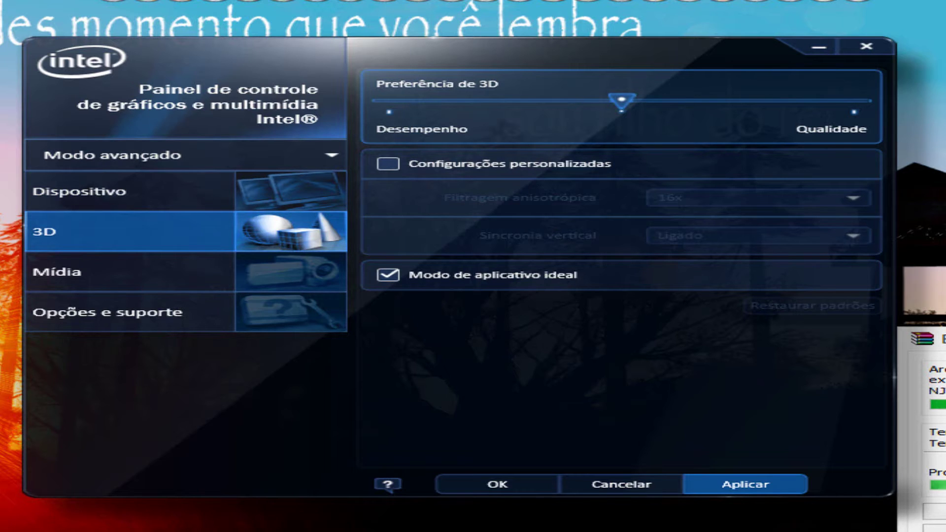
Enable custom 3D settings with anisotropic filtering at 16x and vertical sync set to Ligado.
key(Tab)
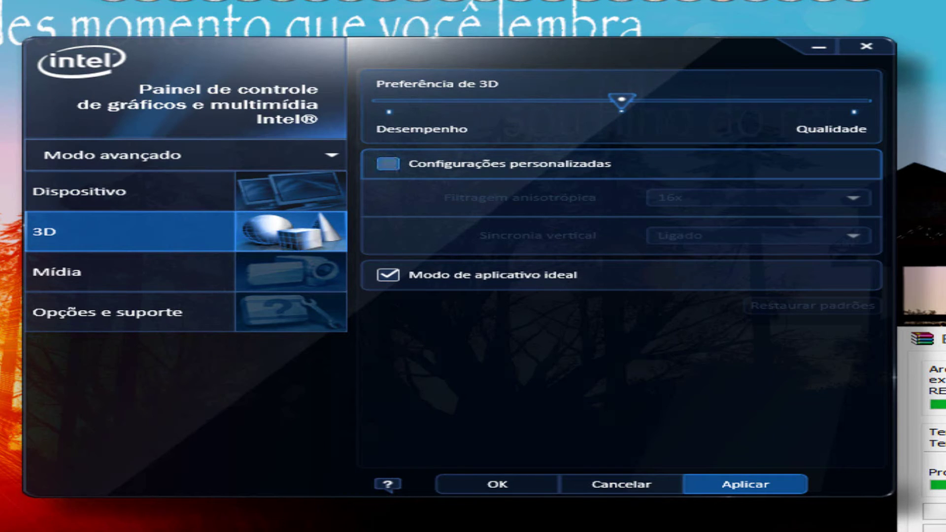
key(space)
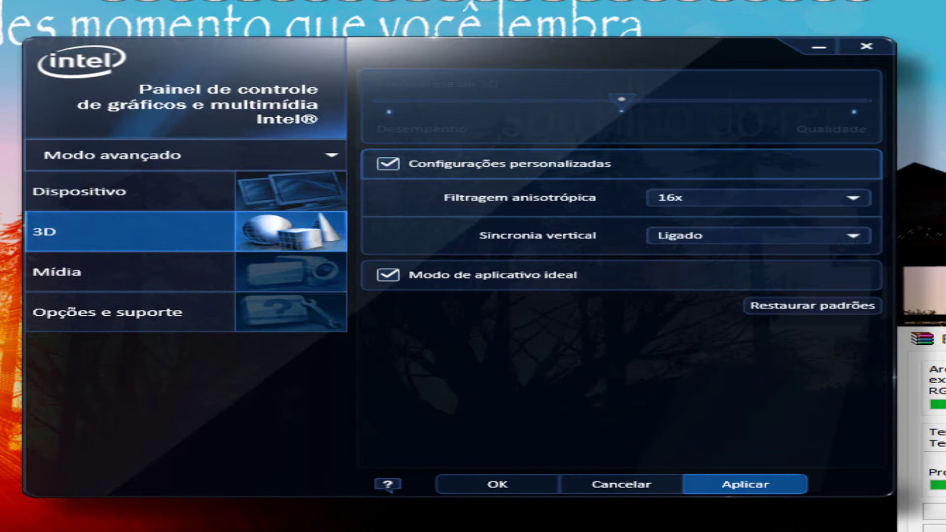
key(Tab)
key(alt+Down)
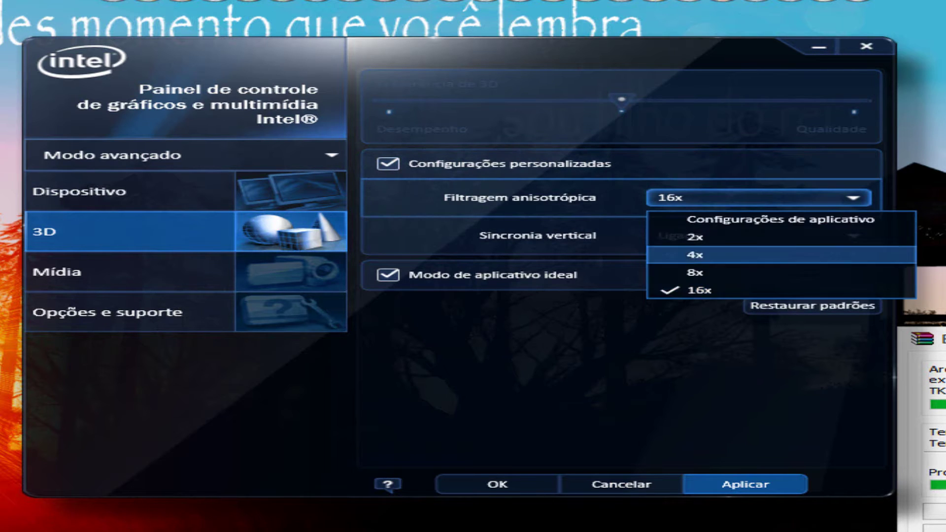
key(Return)
key(Tab)
key(alt+Down)
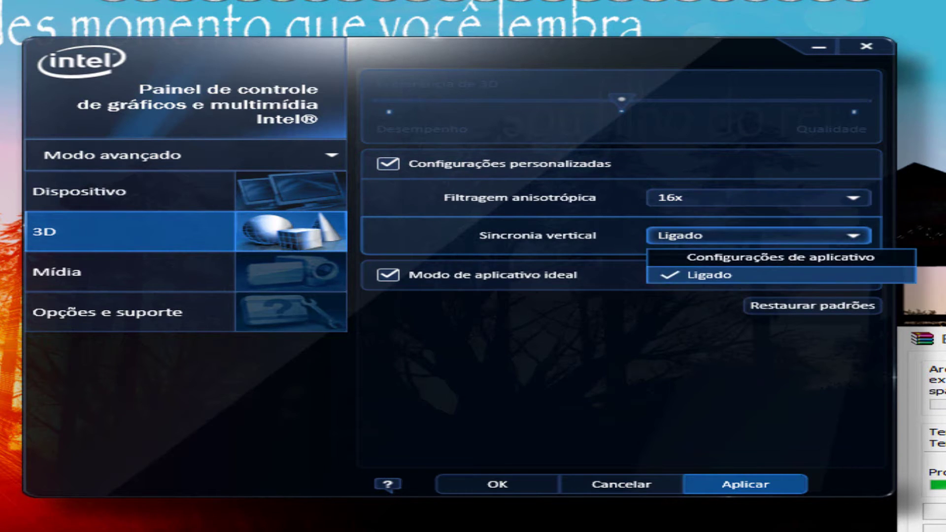
key(Return)
Apply the custom 3D settings and confirm keeping them.
key(Tab)
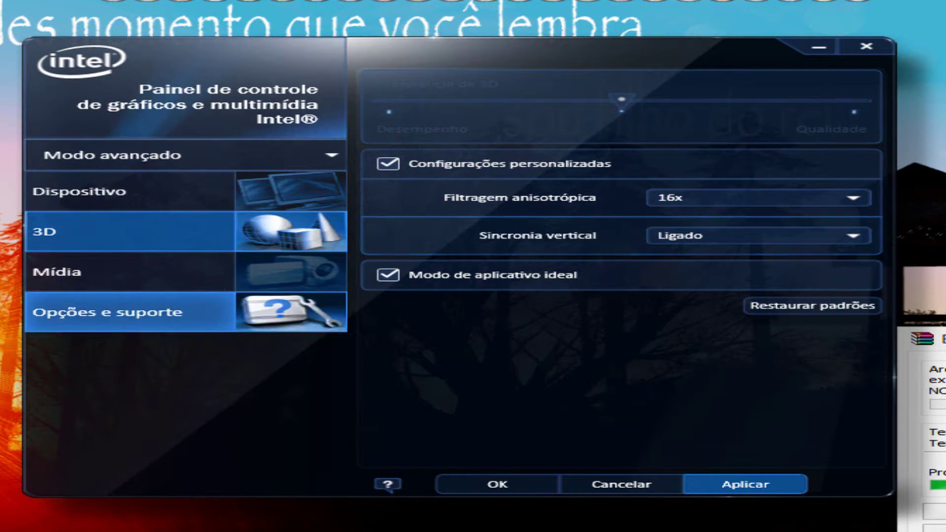
key(Tab)
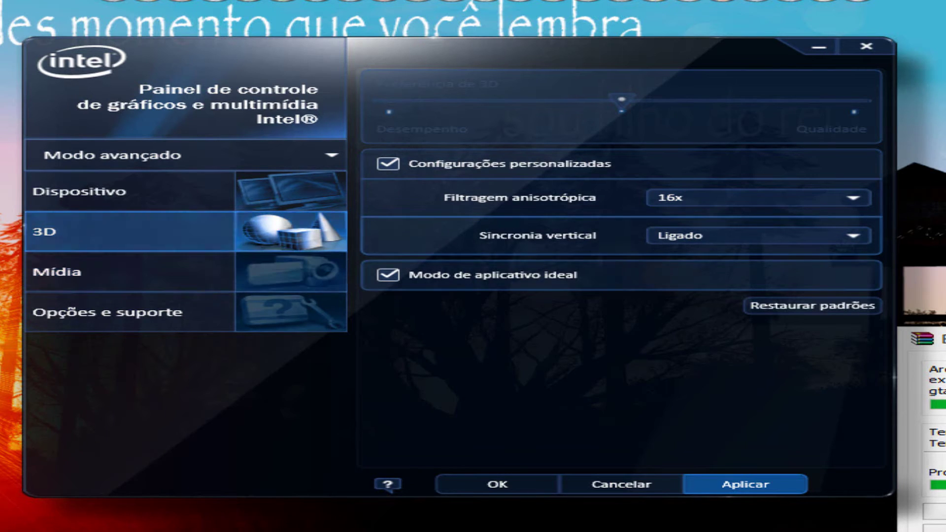
key(Return)
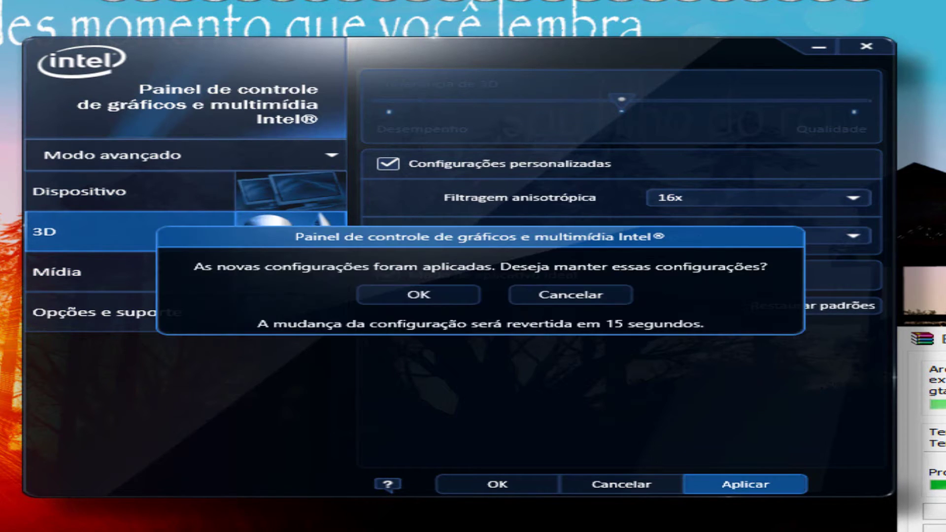
key(Return)
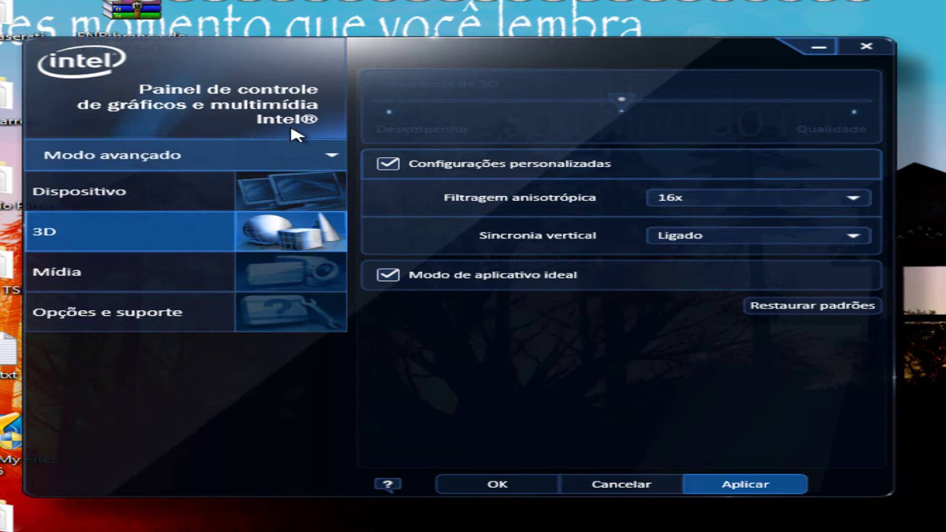
Restore the default values of the image enhancement settings under Mídia.
click(82, 277)
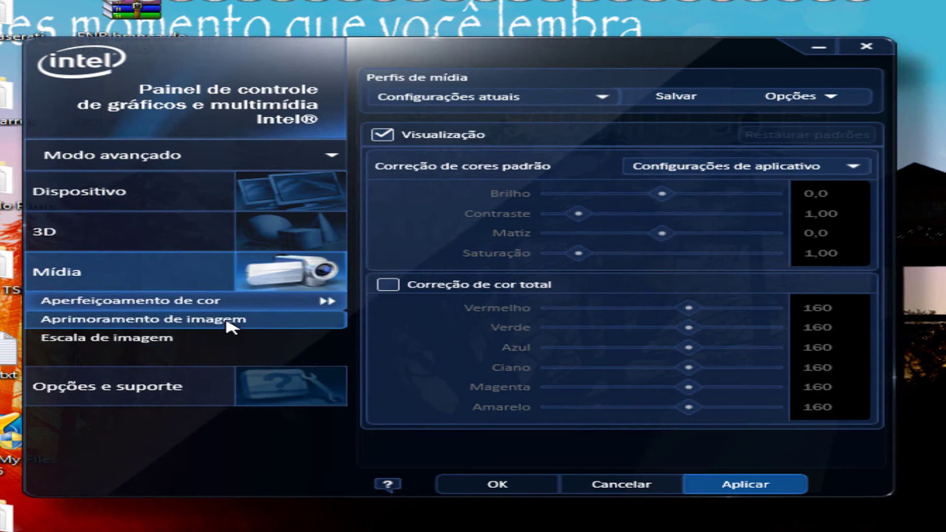
click(138, 324)
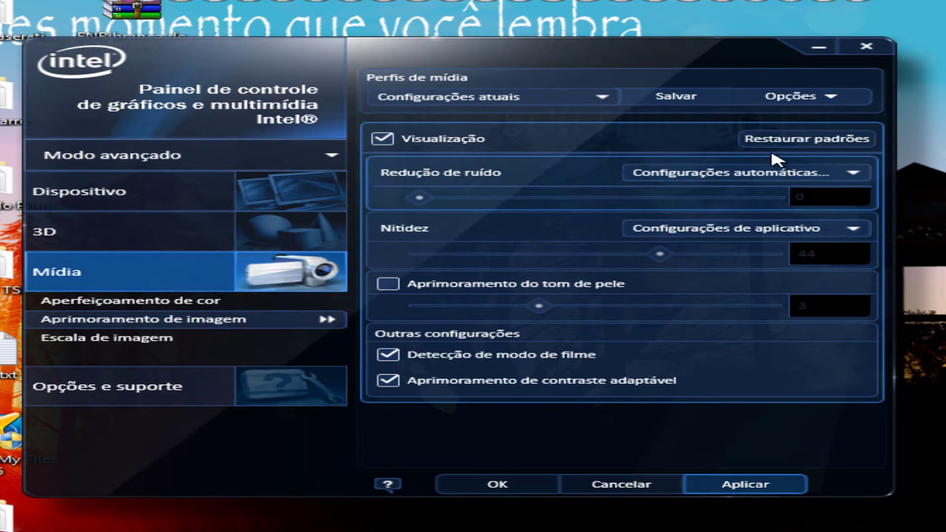
click(773, 142)
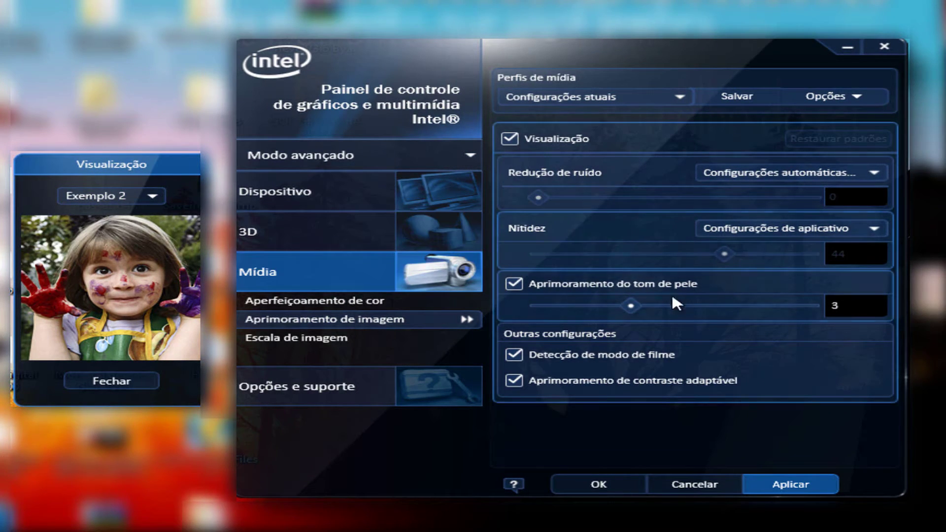
Set the skin tone enhancement level to 7.
click(648, 307)
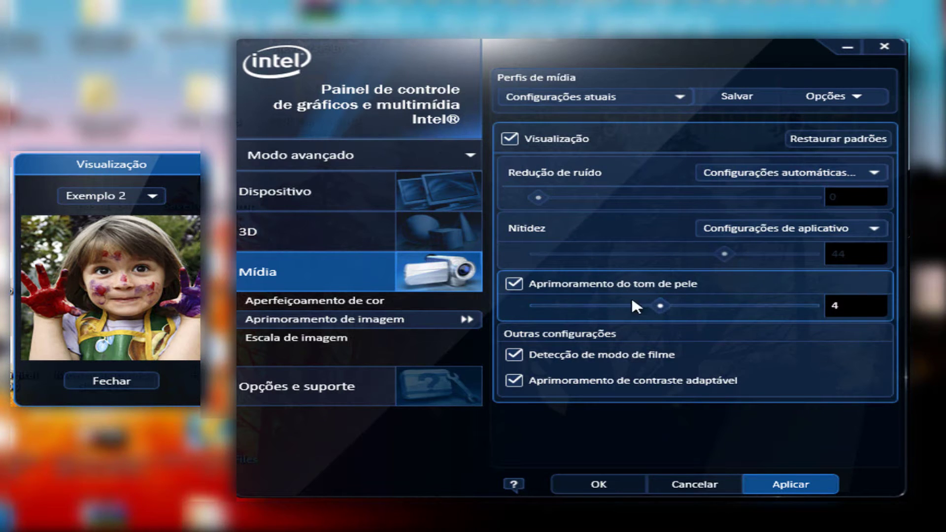
click(688, 306)
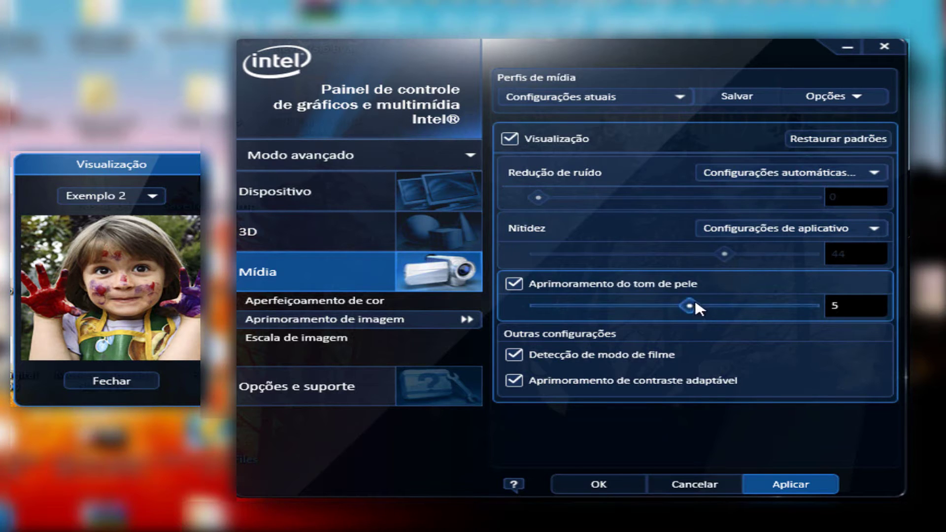
drag(690, 306, 752, 306)
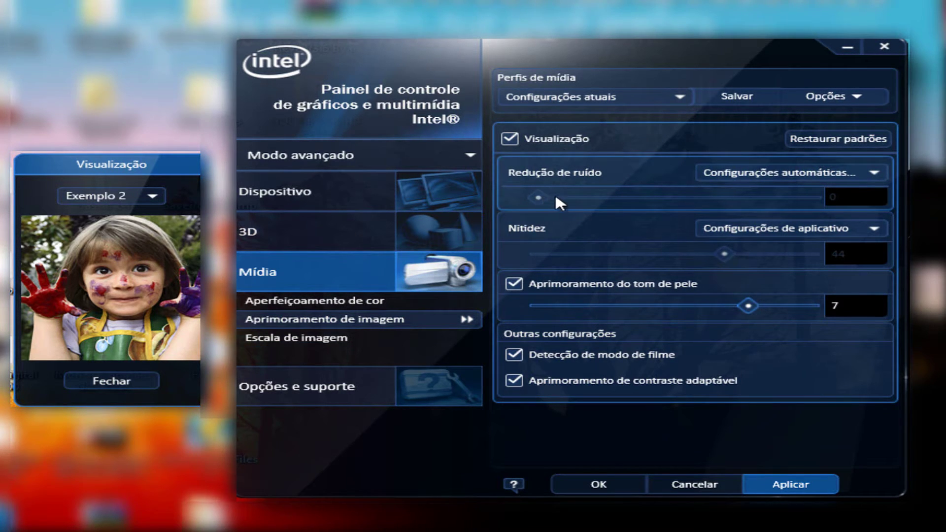
Switch noise reduction and sharpness to custom settings, with noise reduction at 4 and sharpness at 50.
click(870, 173)
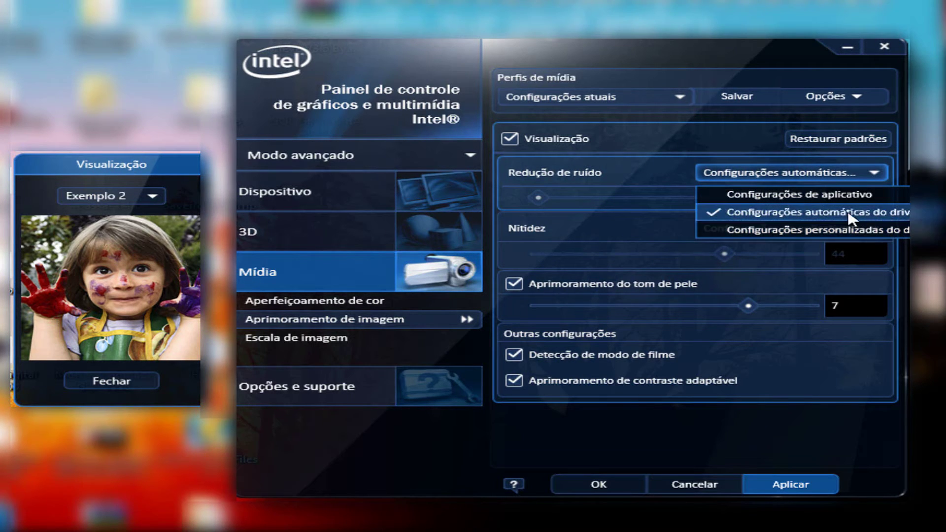
click(818, 231)
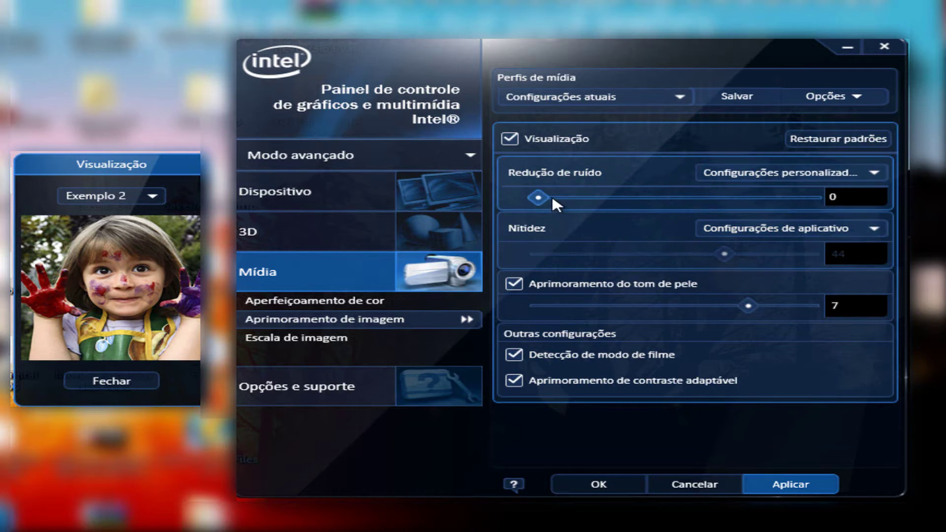
drag(538, 195, 564, 197)
click(844, 231)
click(851, 285)
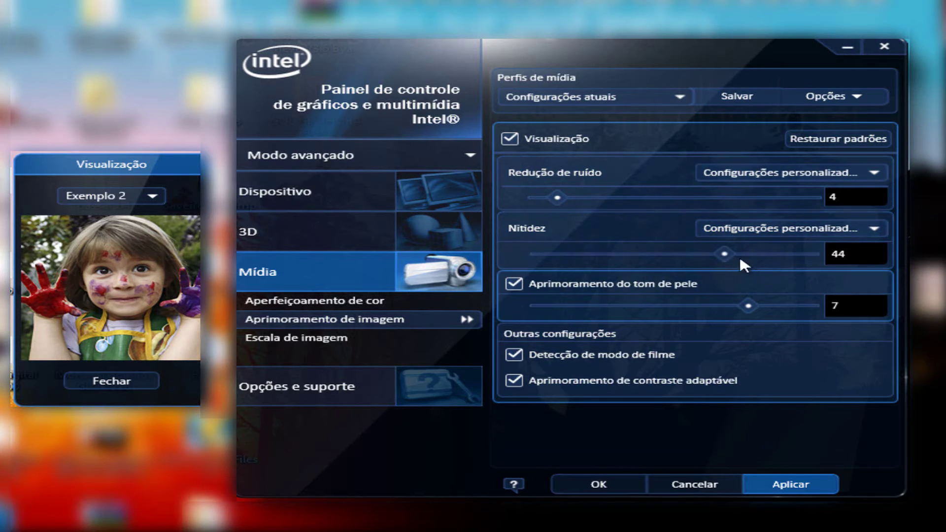
drag(727, 254, 750, 254)
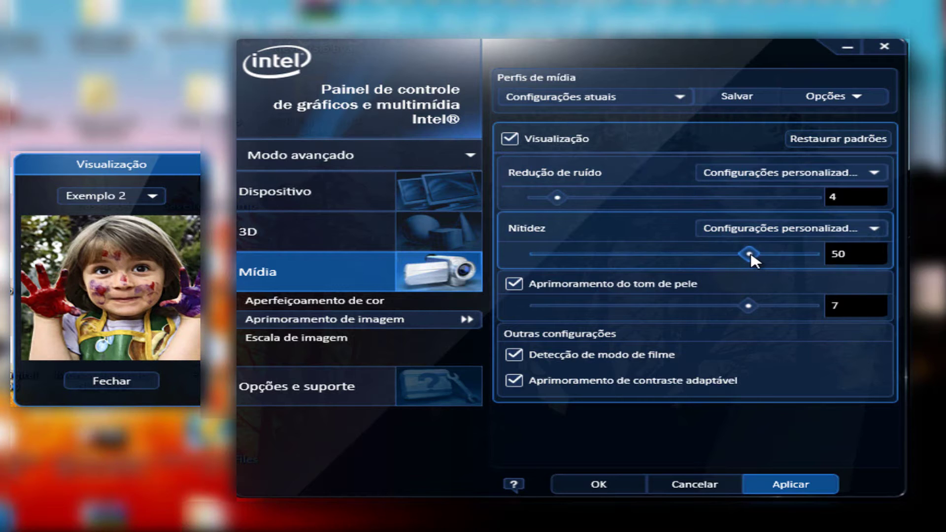
Apply the image enhancement settings, confirm keeping them, and close the graphics control panel.
click(765, 484)
click(567, 296)
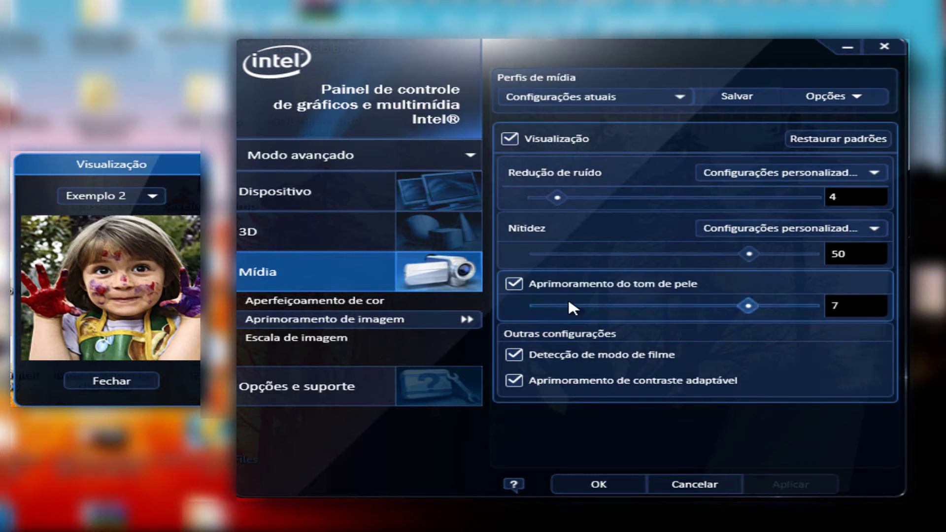
click(597, 482)
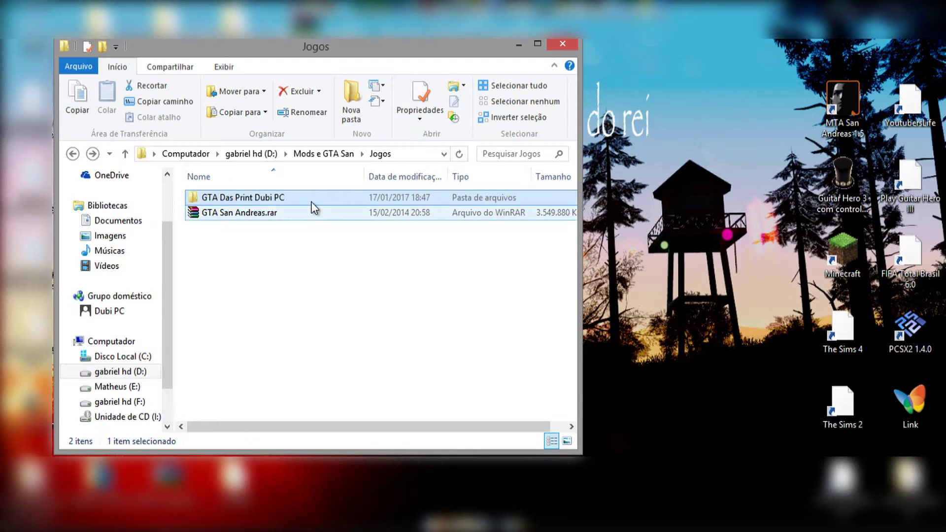
Check the extracted game files in the GTA San Andreas folder inside GTA Das Print Dubi PC.
double_click(283, 198)
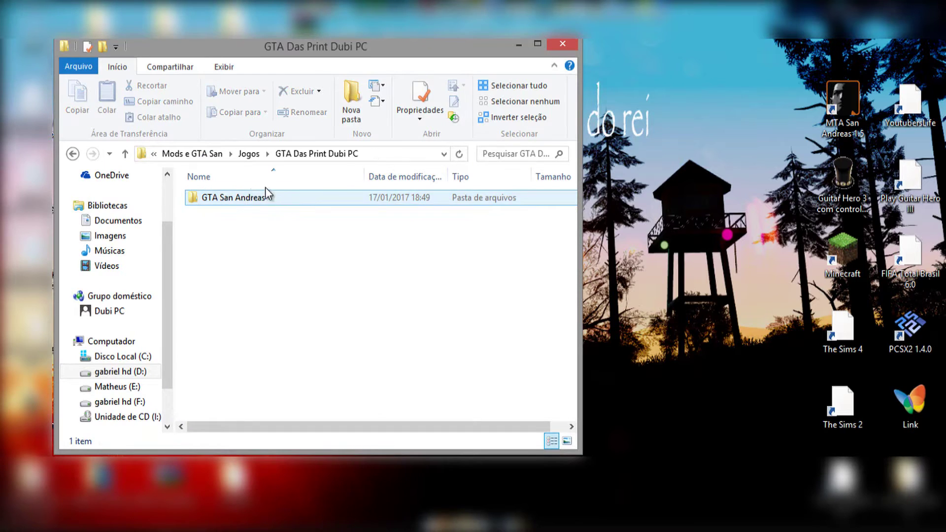
double_click(243, 198)
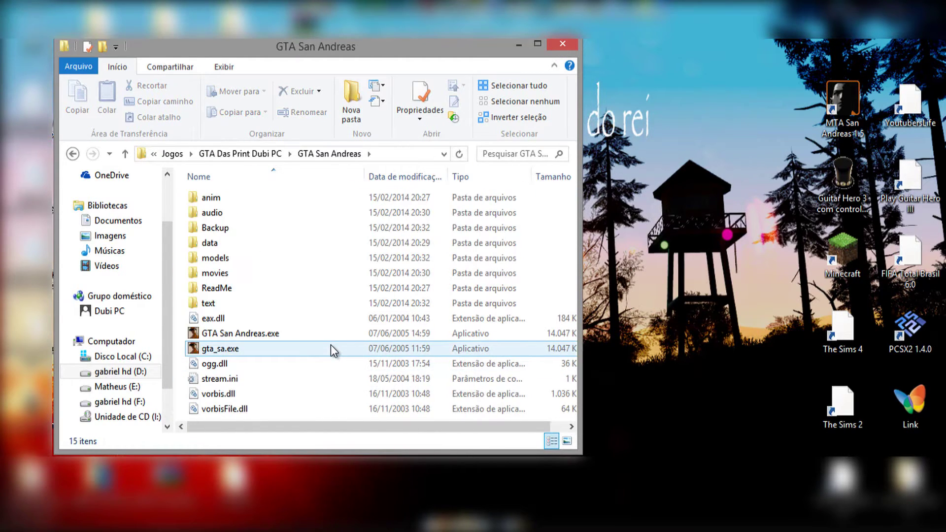
click(73, 153)
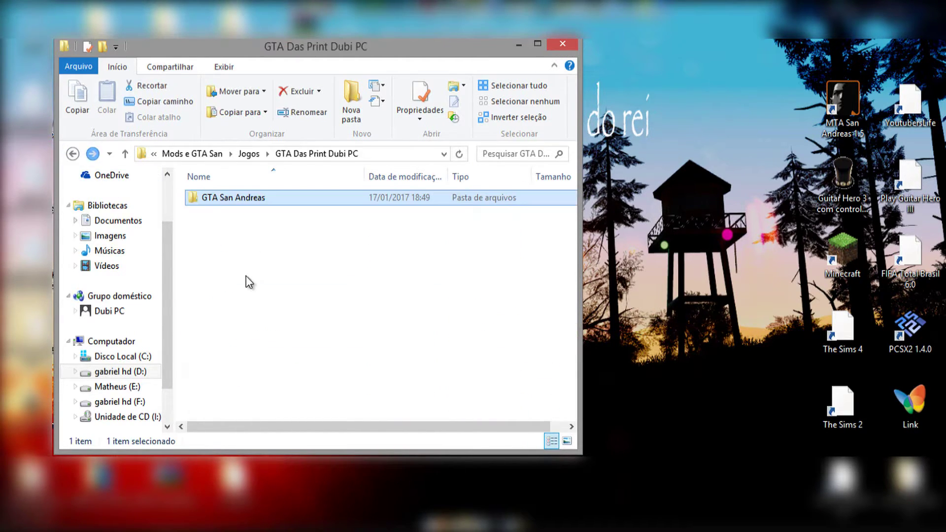
double_click(229, 197)
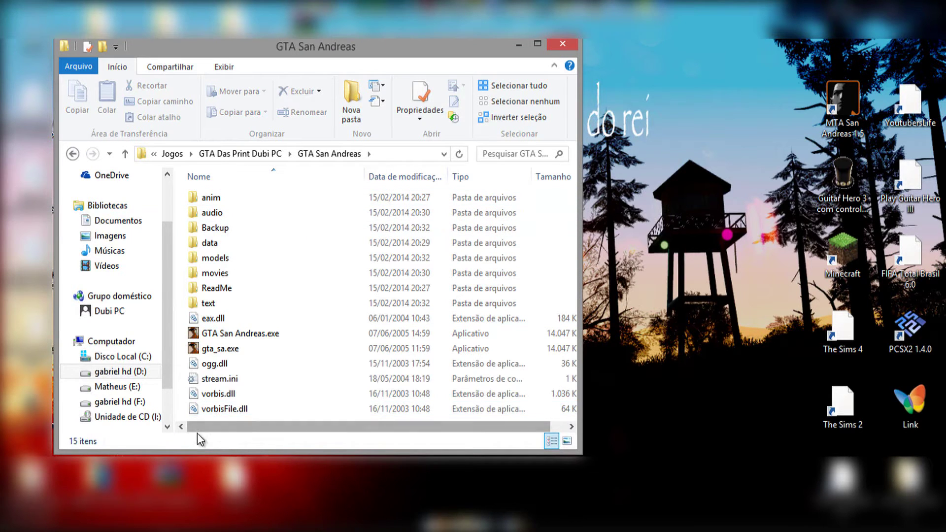
Switch to Chrome to view the ENB branca de neve V3.6 download page, and minimize the browser.
mouse_move(236, 474)
click(295, 517)
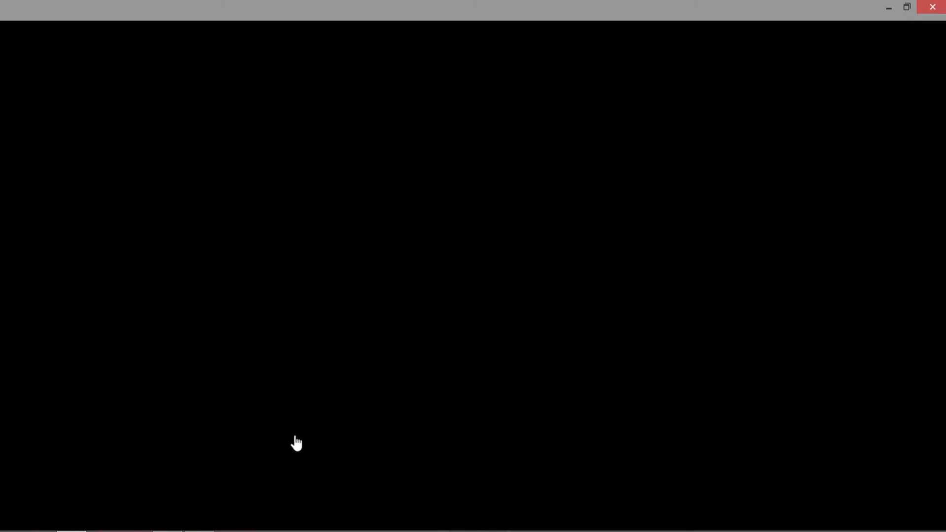
scroll(252, 273, down, 5)
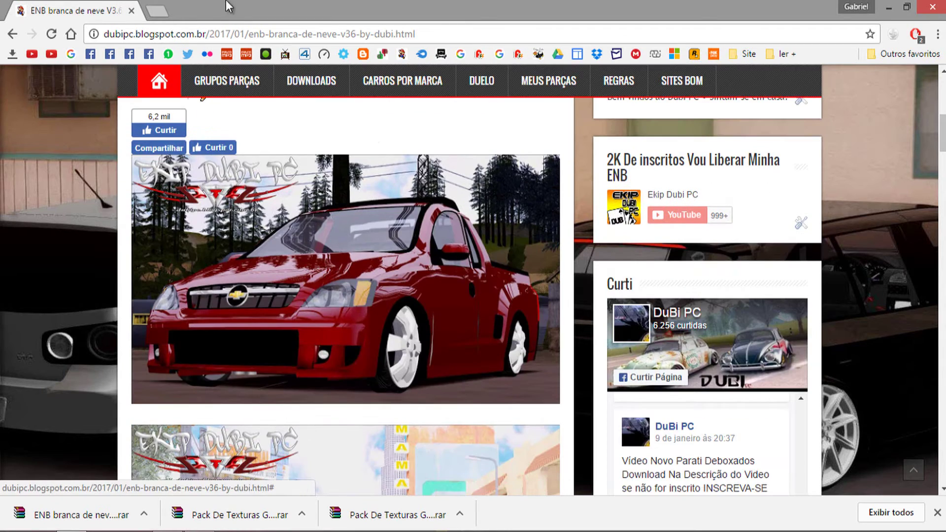
click(889, 7)
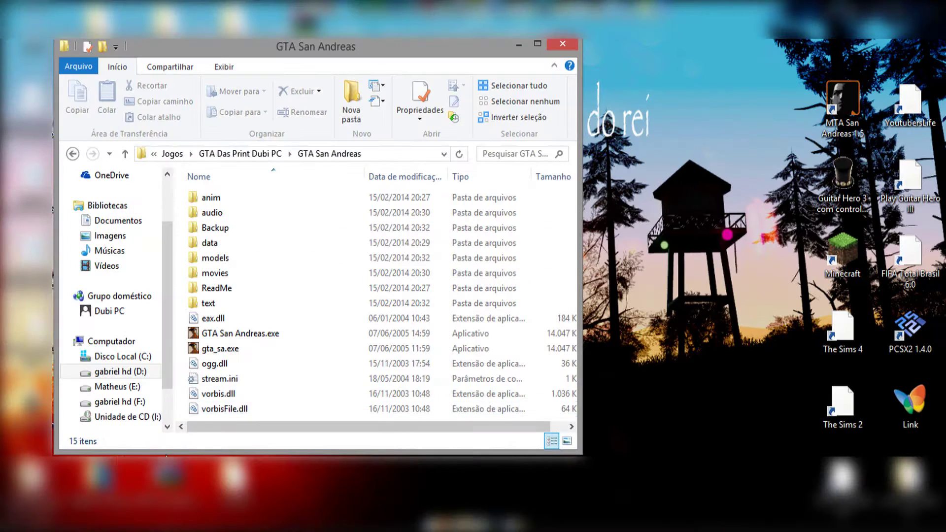
Try to open the pinned Downloads shortcut and decline deleting it.
right_click(237, 474)
click(192, 281)
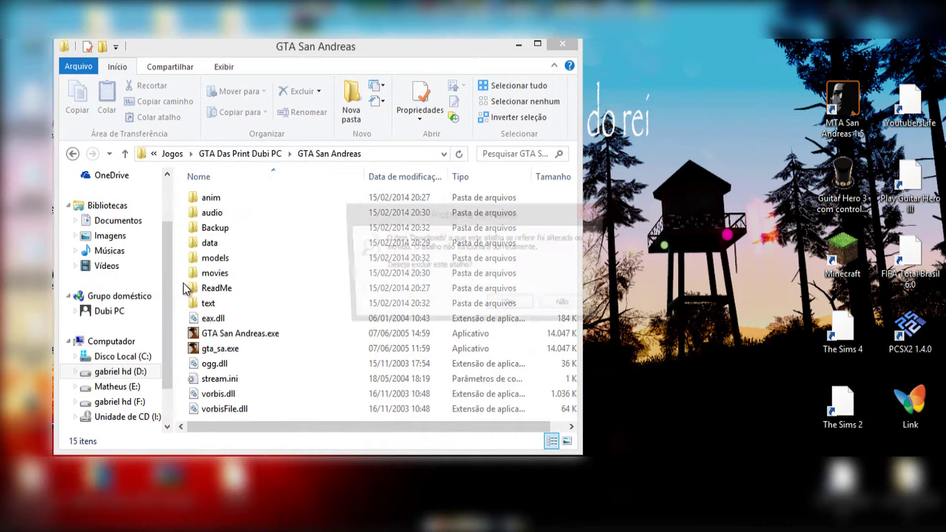
click(569, 305)
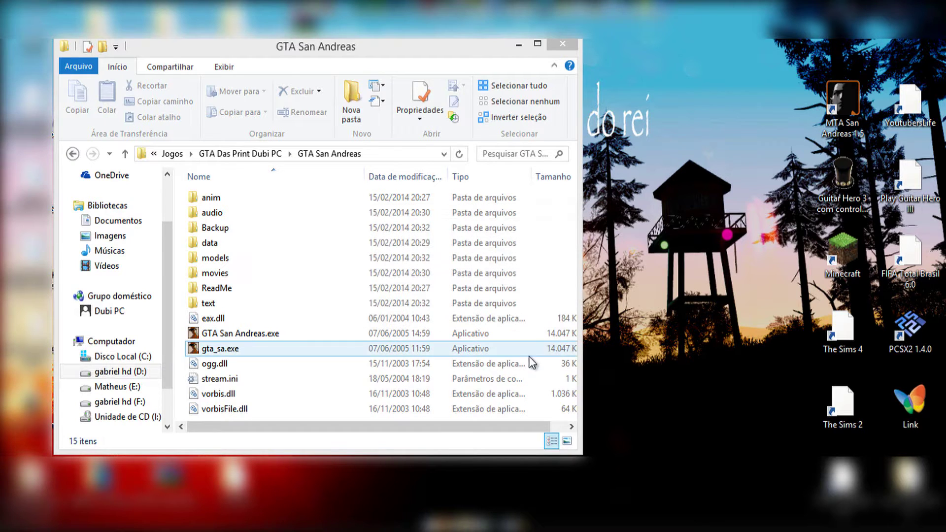
Open a second File Explorer window, place it beside the GTA San Andreas folder window, and reveal the computer's drives.
right_click(236, 474)
click(109, 472)
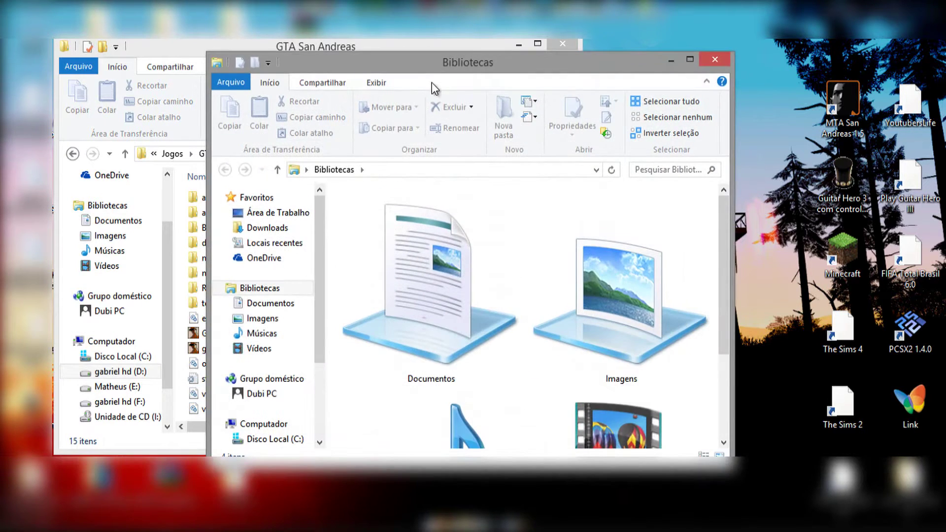
drag(431, 82, 665, 22)
drag(508, 270, 508, 342)
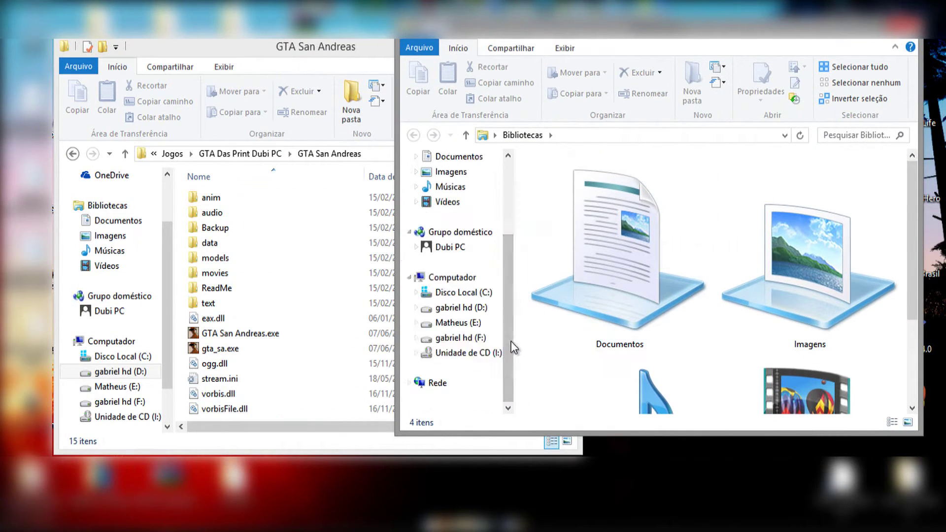
Browse the new Explorer window to the Downloads folder on the F: drive.
click(461, 308)
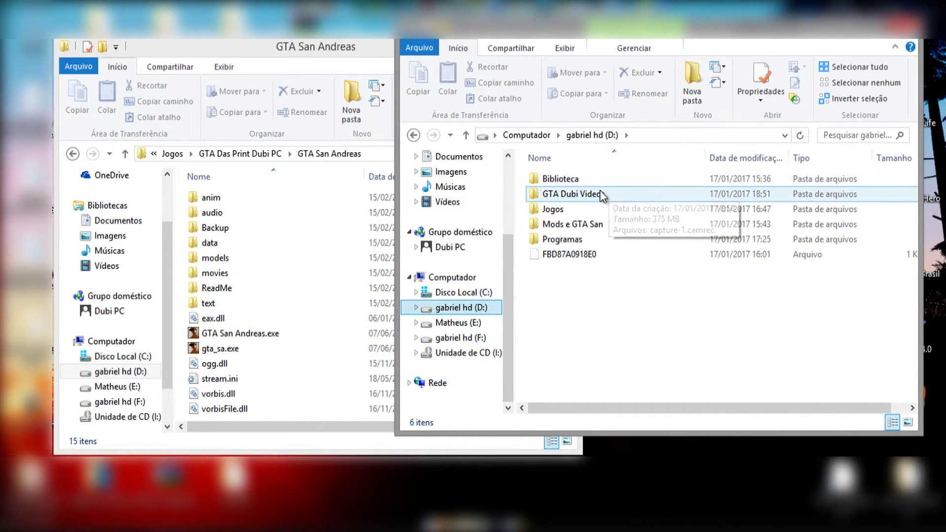
click(555, 209)
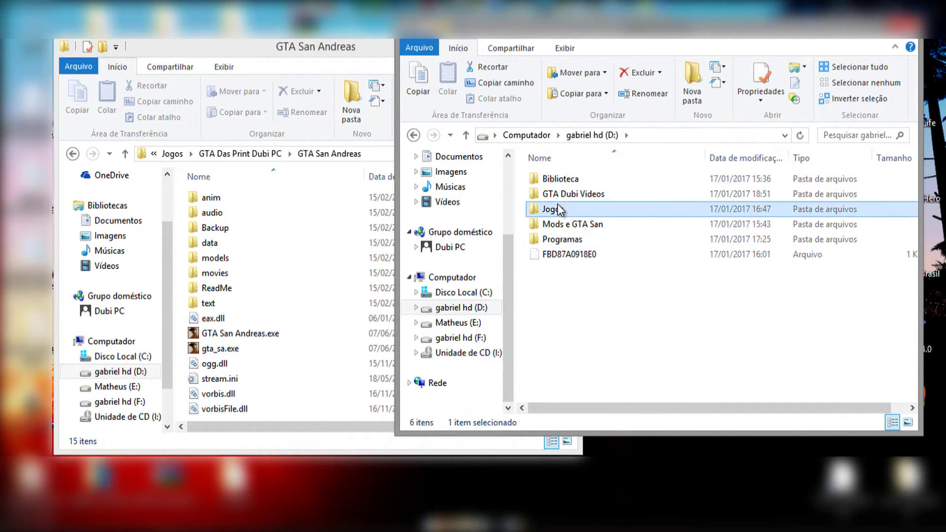
click(473, 344)
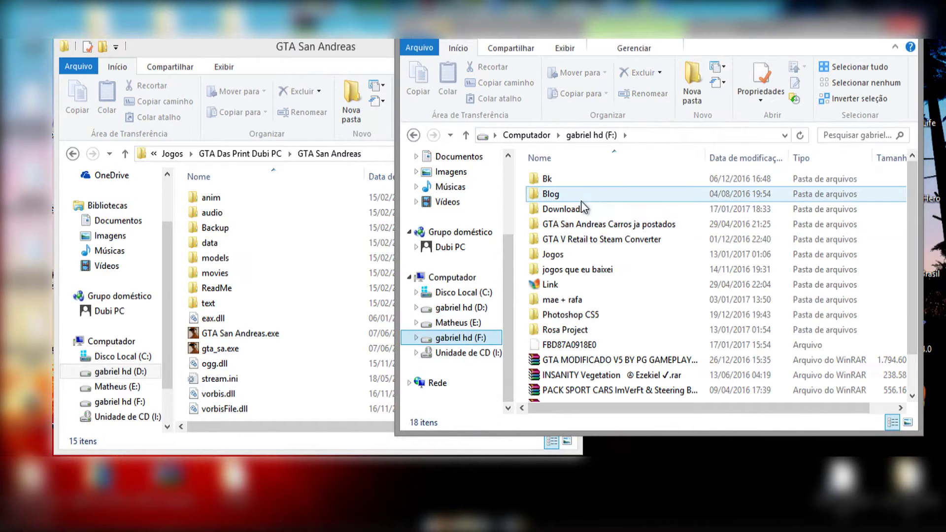
double_click(574, 210)
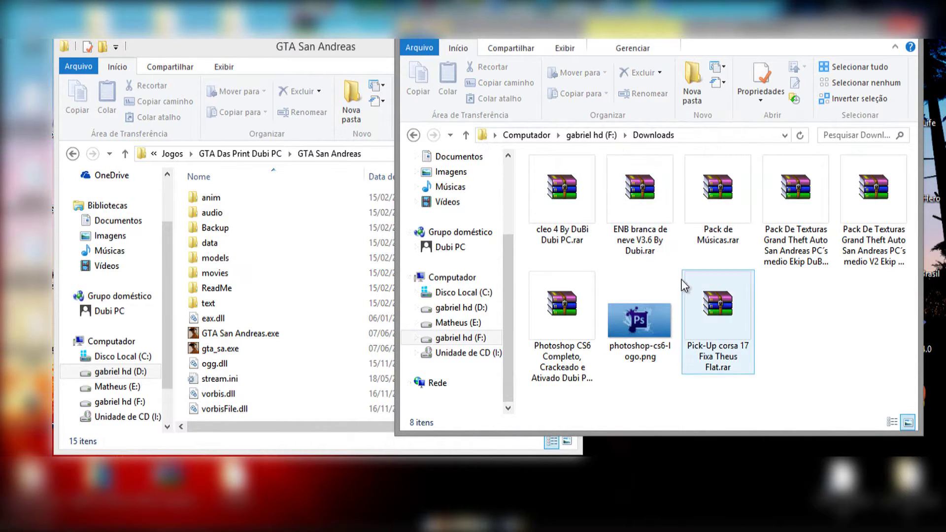
Open the cleo 4 and ENB branca de neve V3.6 archives in WinRAR and bring the cleo 4 archive forward.
double_click(550, 203)
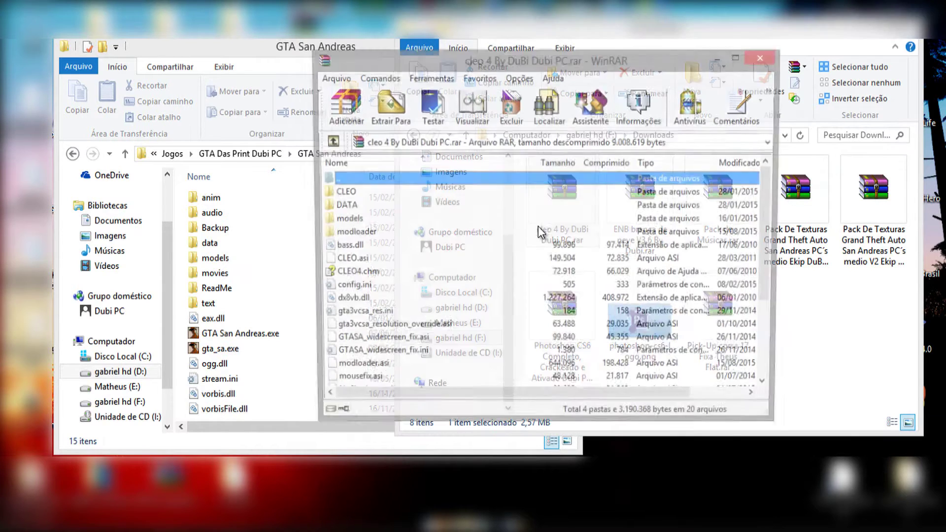
click(835, 317)
double_click(659, 211)
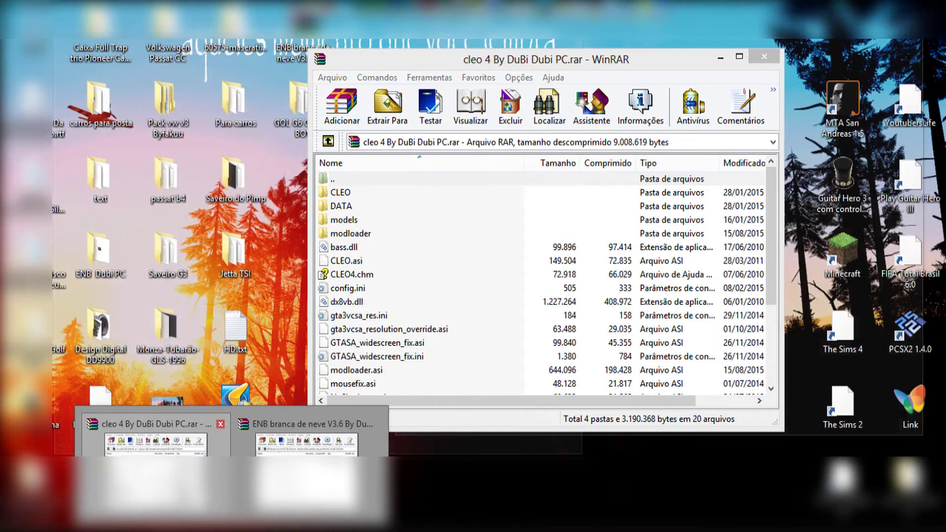
click(152, 454)
Examine the folders and files contained in the cleo 4 archive against the GTA San Andreas folder.
scroll(434, 299, down, 3)
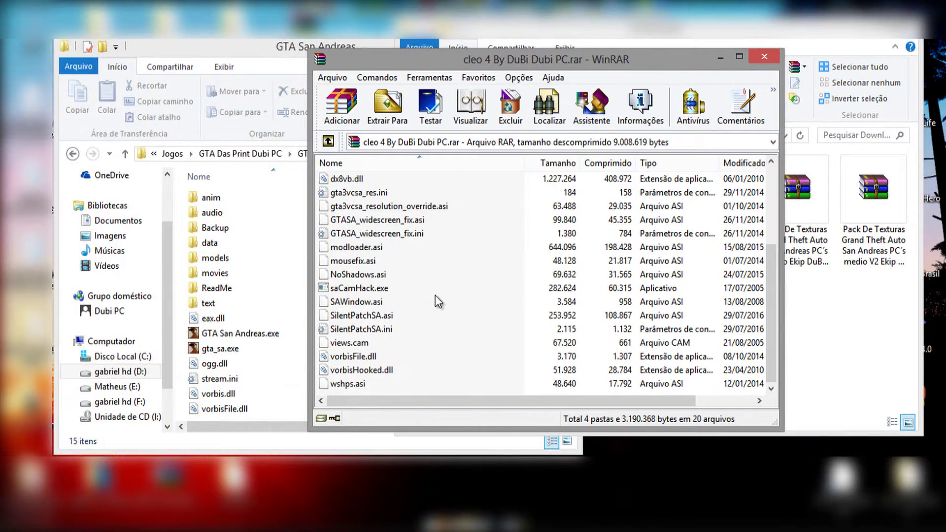
scroll(436, 295, up, 2)
scroll(435, 294, down, 2)
scroll(435, 294, up, 3)
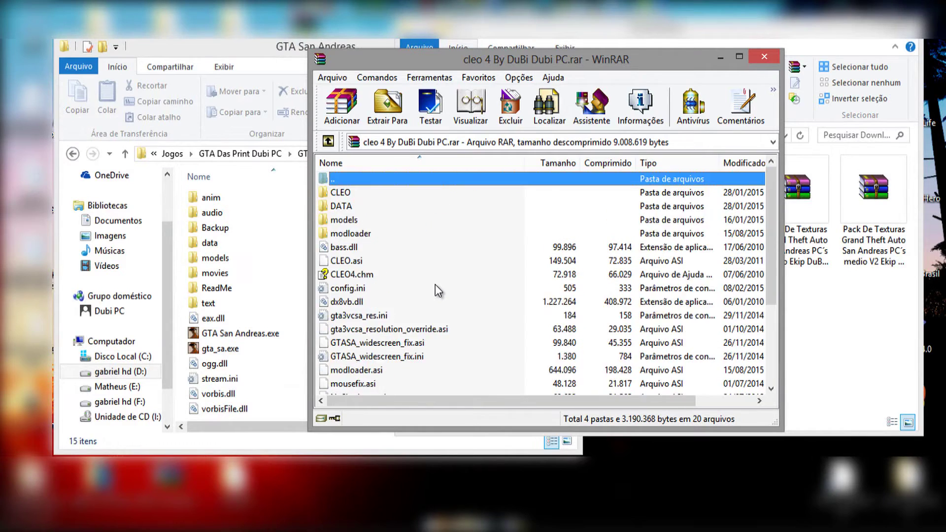
scroll(436, 283, down, 3)
scroll(435, 282, up, 3)
scroll(443, 296, down, 3)
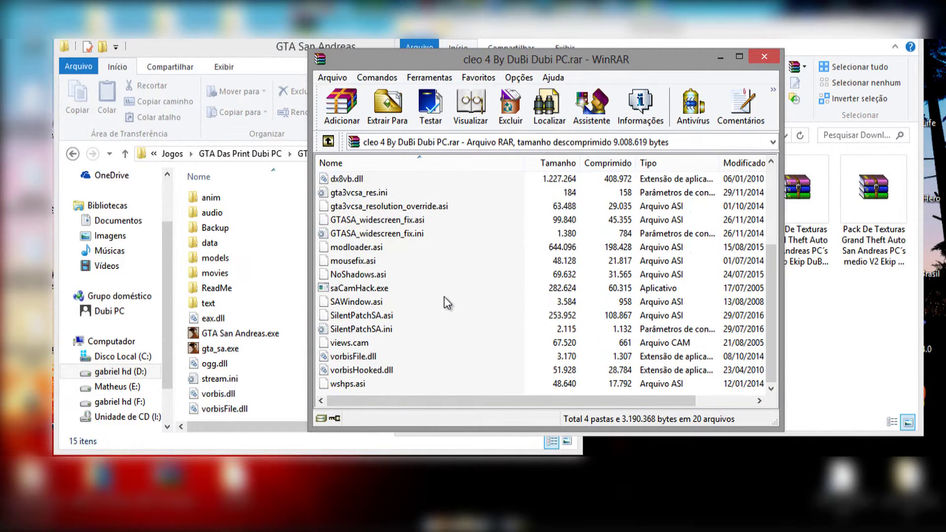
scroll(444, 297, up, 3)
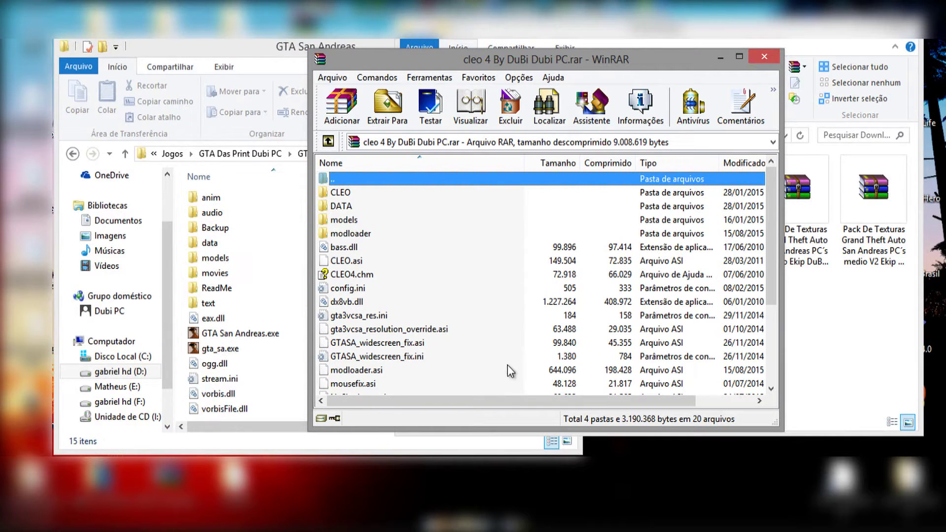
scroll(405, 276, down, 3)
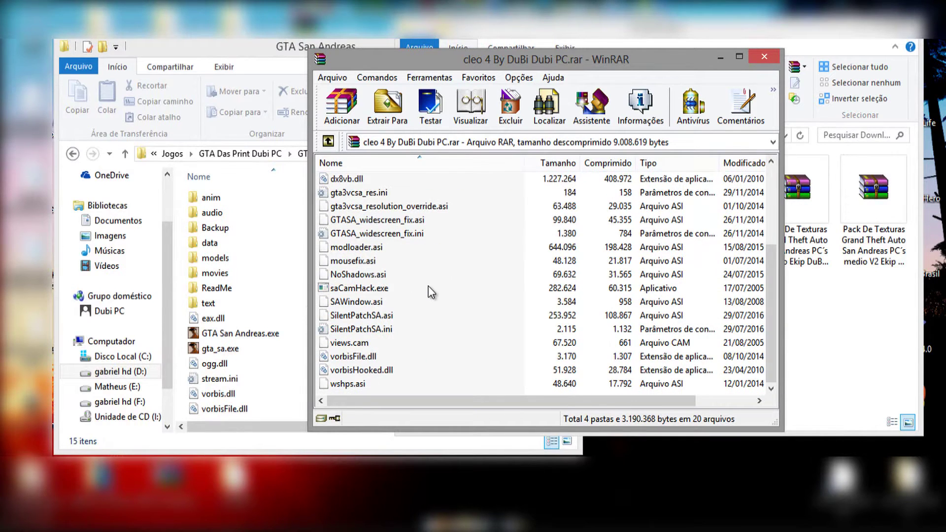
scroll(428, 286, up, 3)
scroll(382, 270, down, 2)
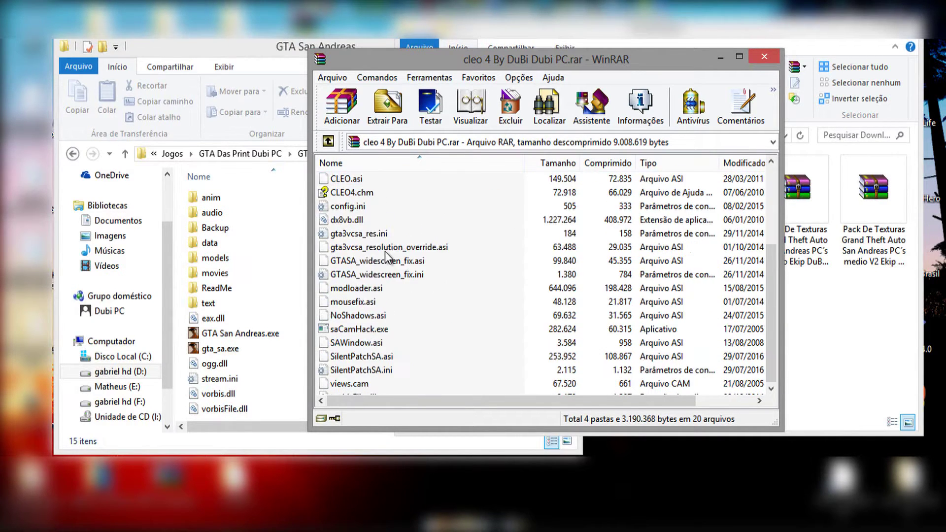
scroll(385, 253, up, 2)
scroll(378, 356, down, 3)
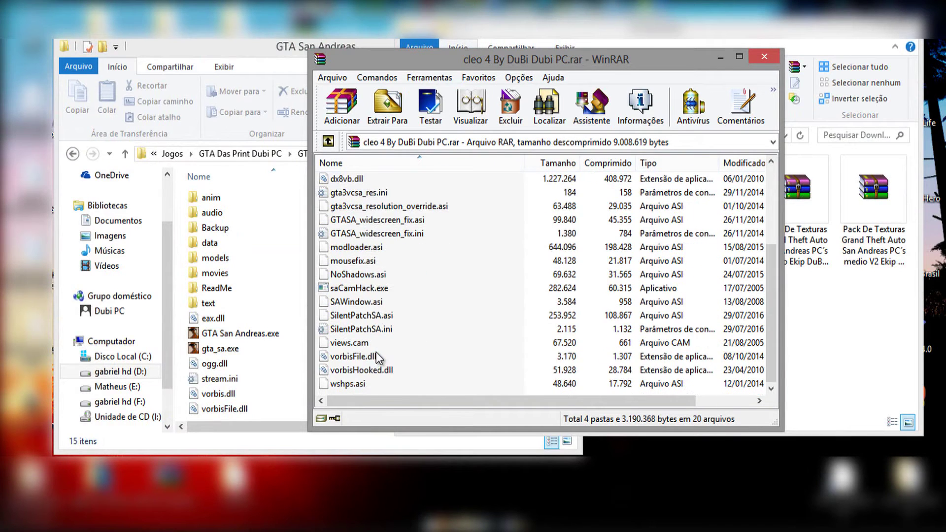
scroll(378, 356, up, 3)
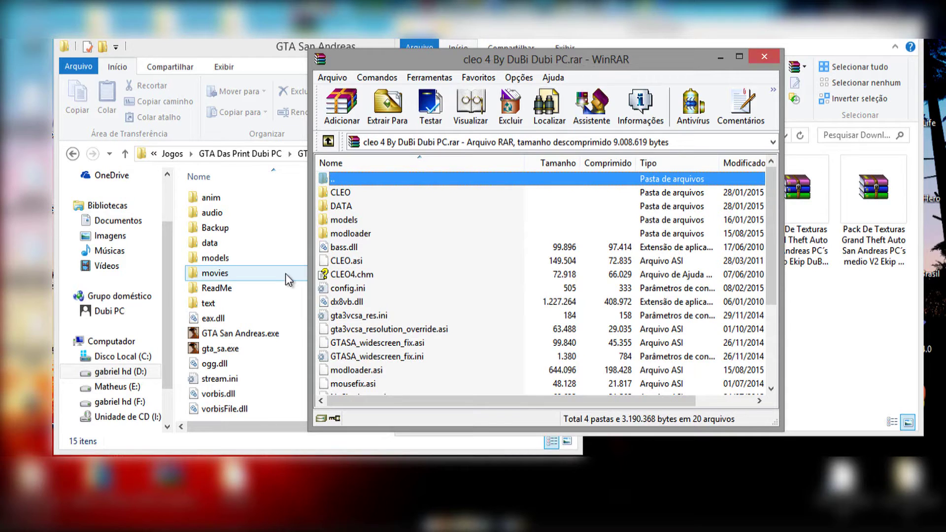
scroll(501, 348, down, 3)
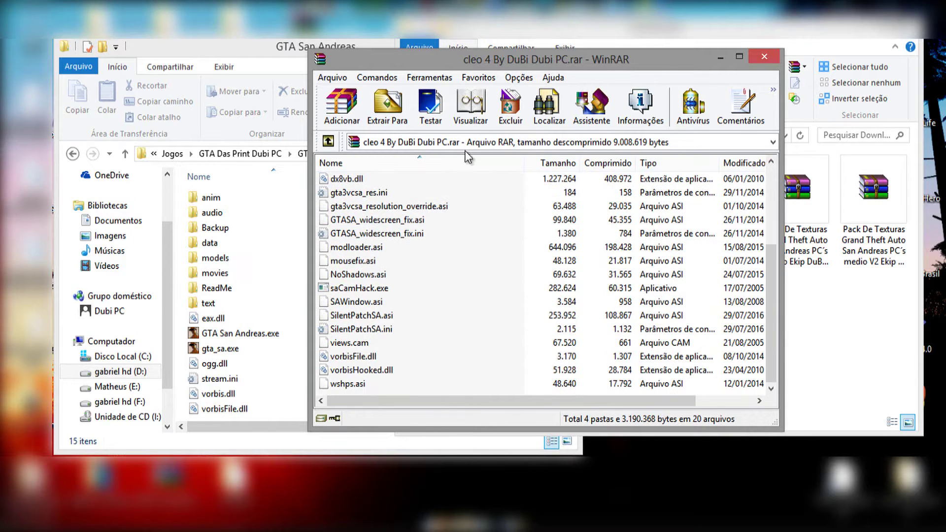
scroll(449, 320, up, 3)
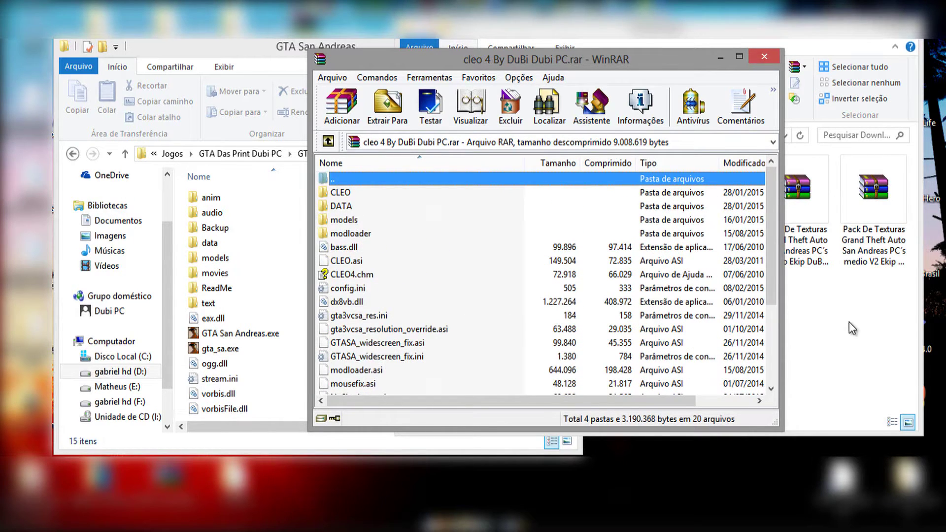
Return to the Downloads folder, open the first Pack De Texturas Grand Theft Auto San Andreas archive, and minimize the recorder window.
click(849, 322)
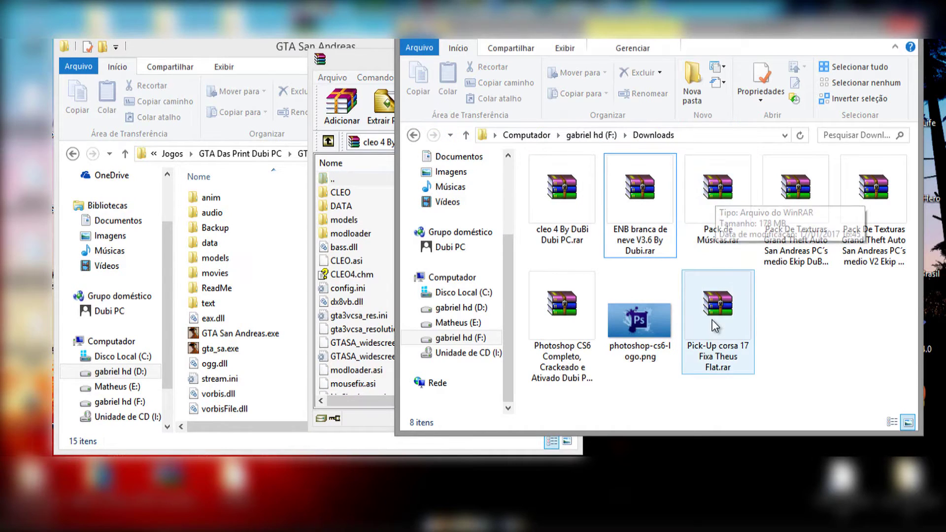
click(815, 252)
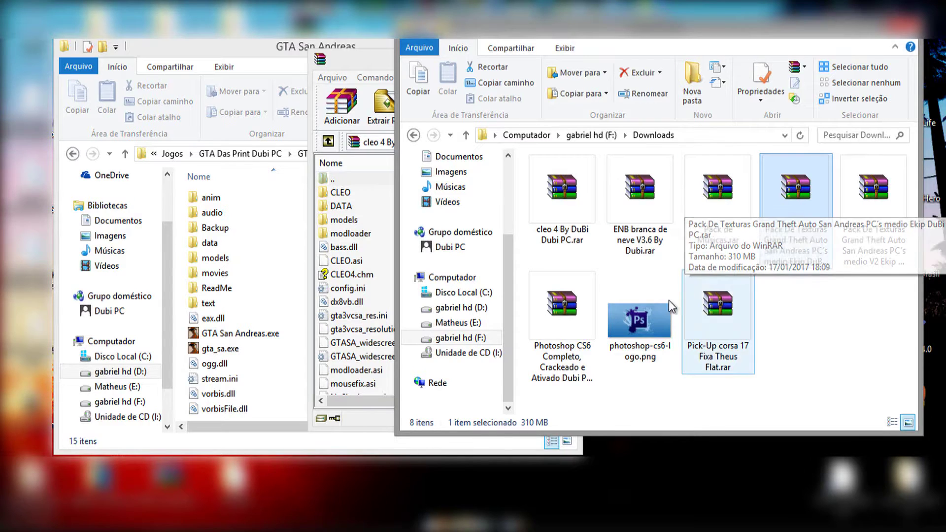
click(874, 197)
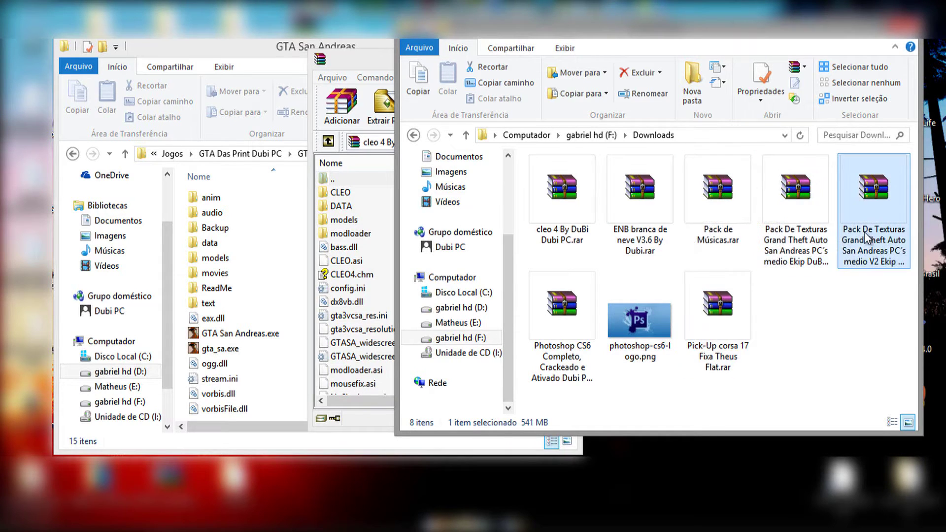
double_click(785, 210)
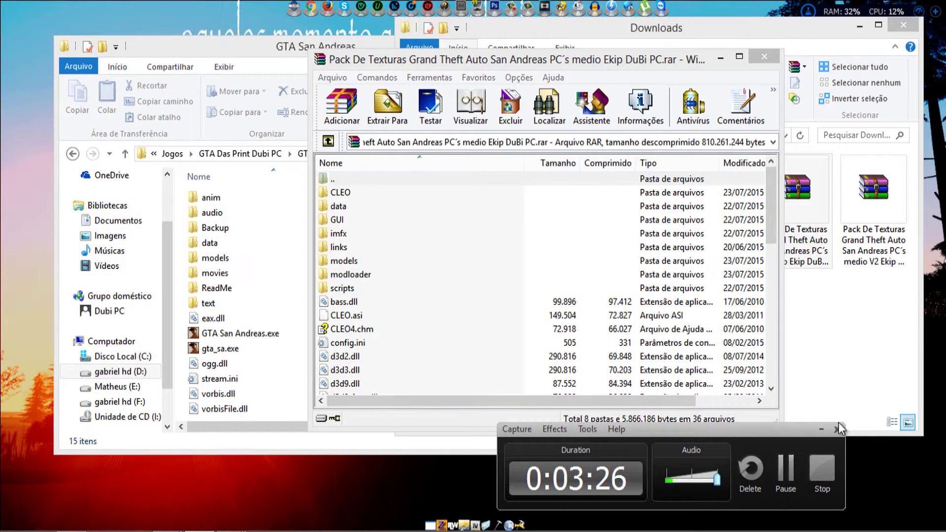
click(820, 428)
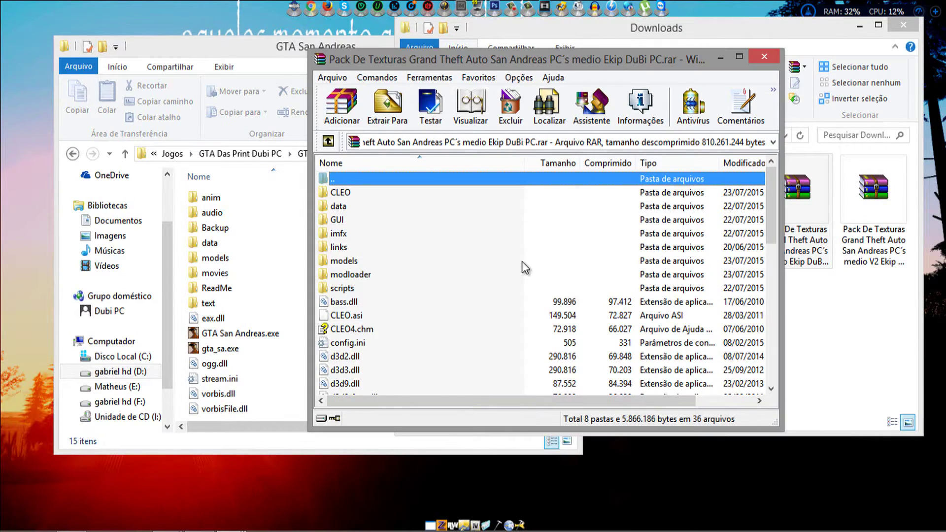
Extract all folders and files from the texture pack archive, CLEO through wshps.asi, into the GTA San Andreas folder.
scroll(522, 261, down, 5)
scroll(521, 261, up, 5)
click(349, 190)
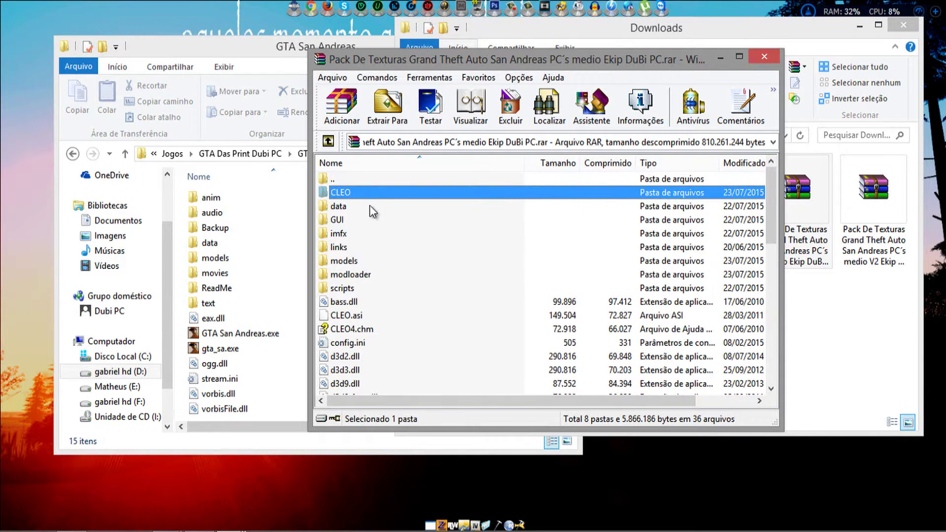
scroll(392, 268, down, 10)
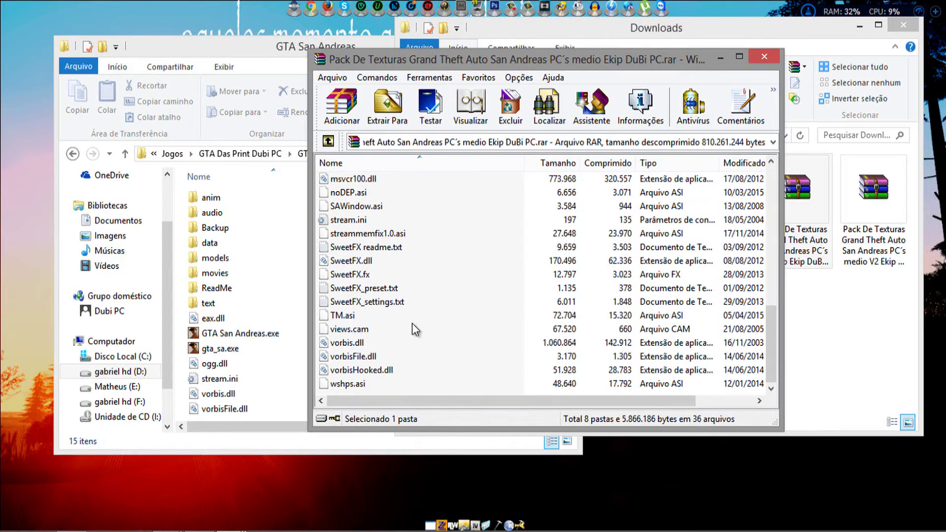
shift+click(351, 385)
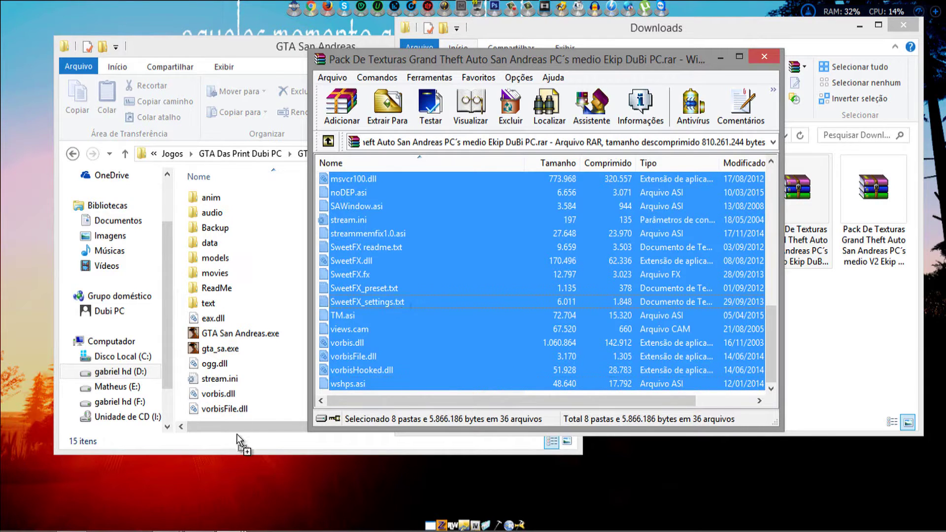
drag(237, 433, 236, 434)
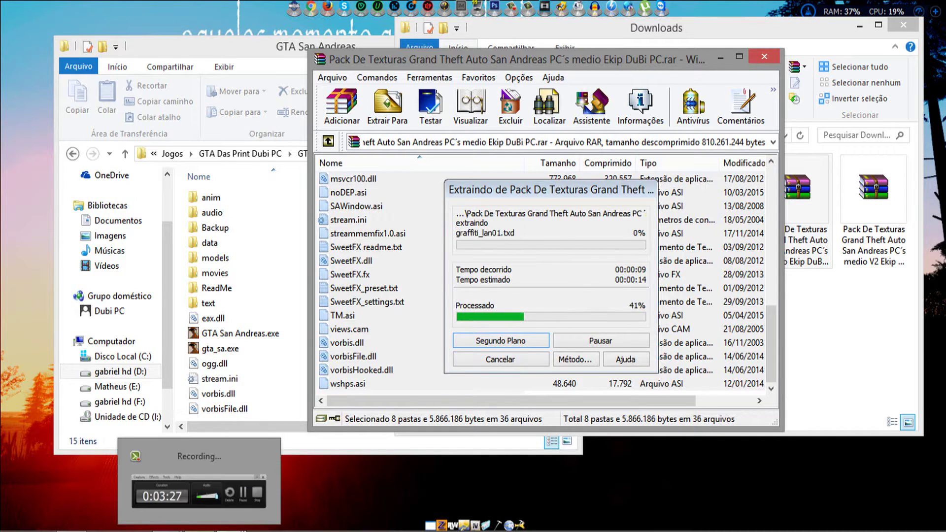
click(780, 496)
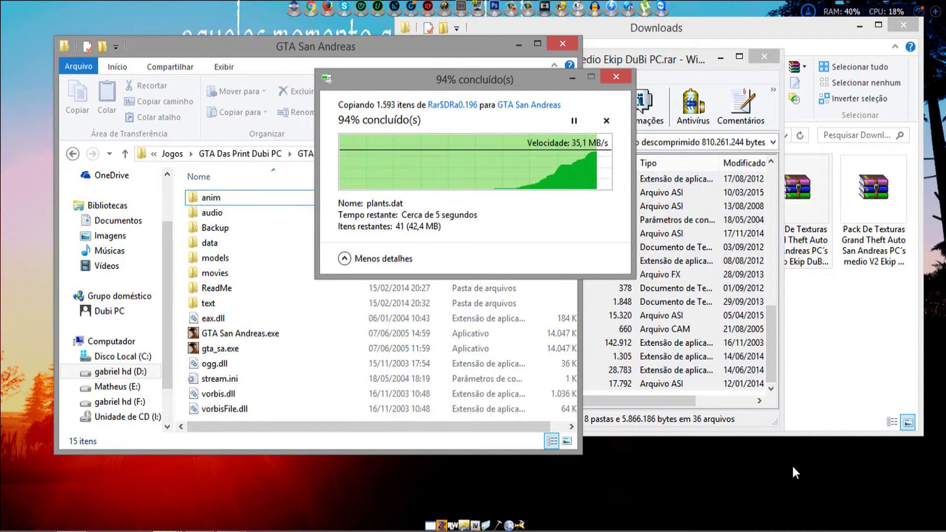
key(Return)
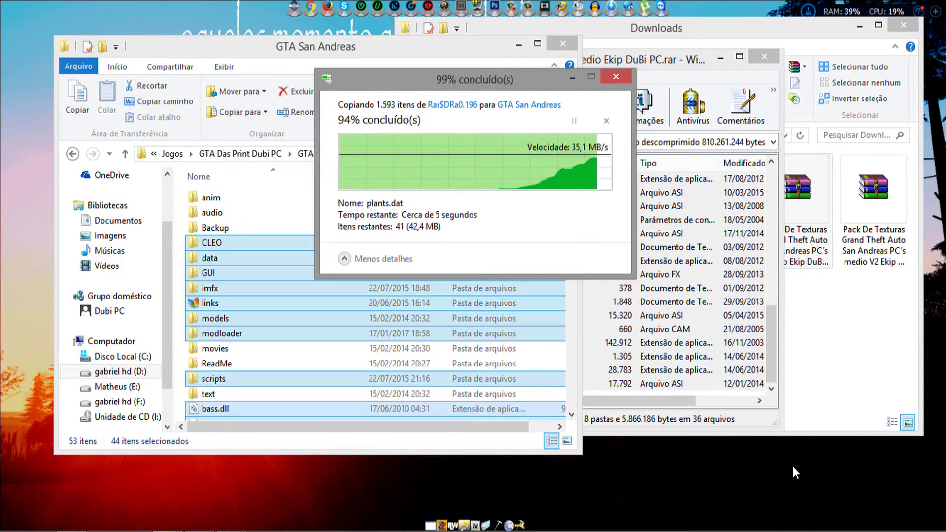
Review the texture pack archive's file list once more and close its WinRAR window.
click(686, 302)
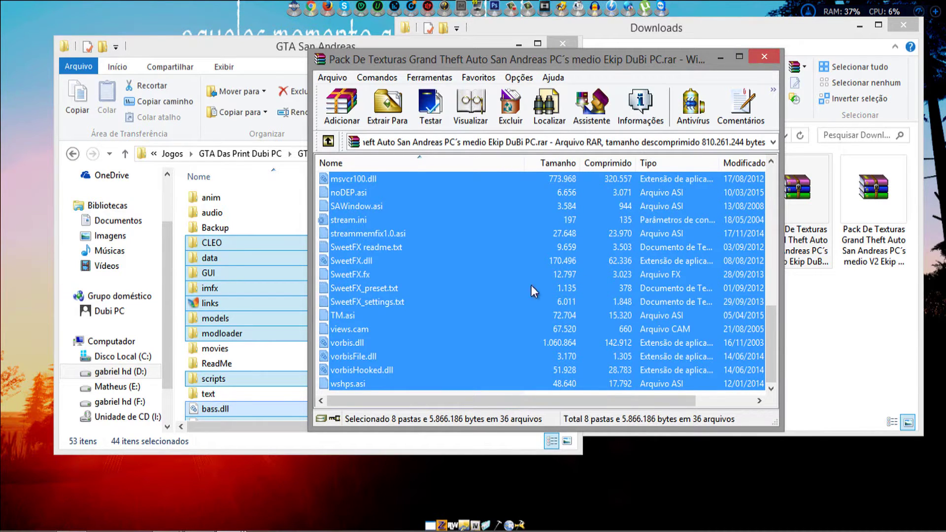
scroll(504, 259, up, 10)
scroll(496, 300, down, 10)
click(775, 60)
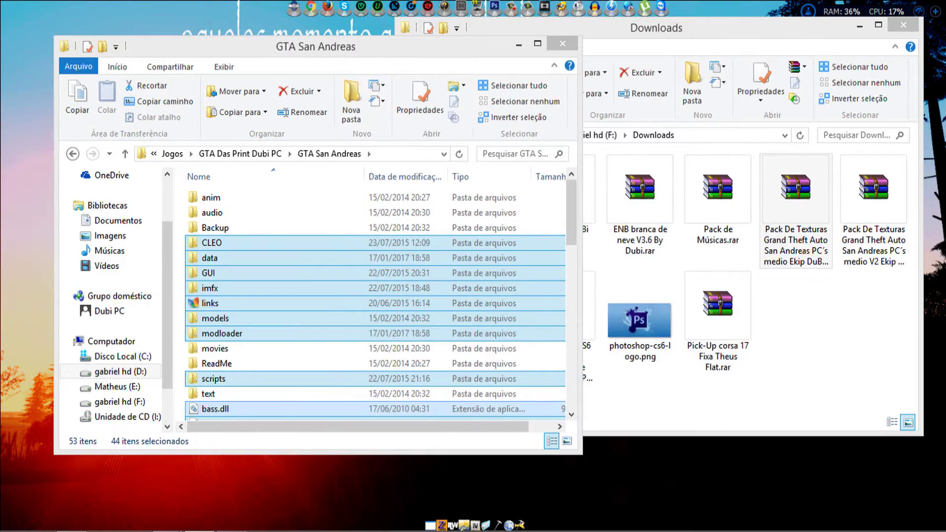
Extract all folders and files from the cleo 4 archive into the GTA San Andreas folder, replacing the existing files.
mouse_move(278, 484)
click(190, 474)
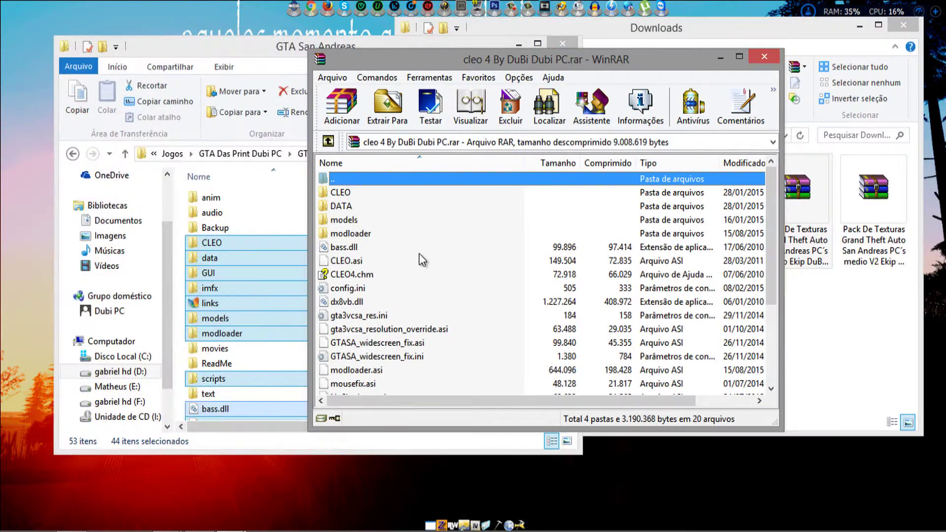
click(359, 192)
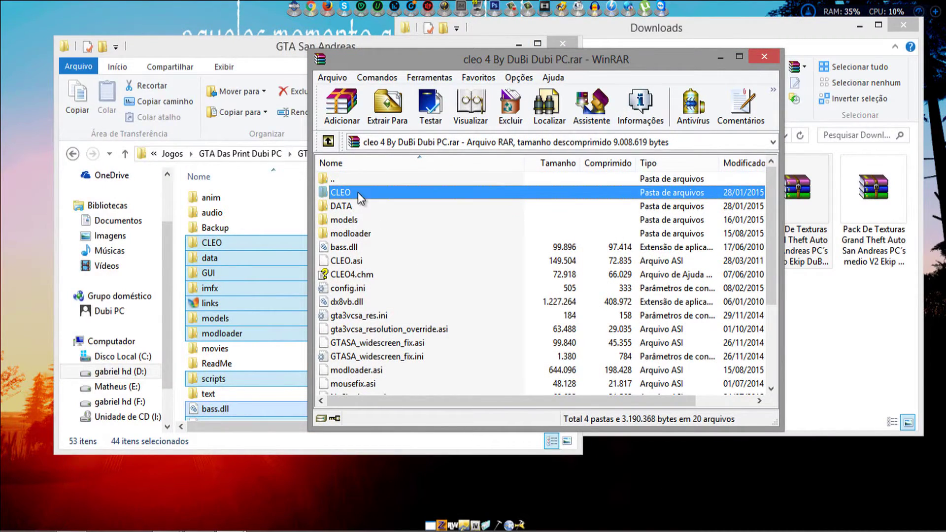
scroll(380, 297, down, 3)
shift+click(357, 383)
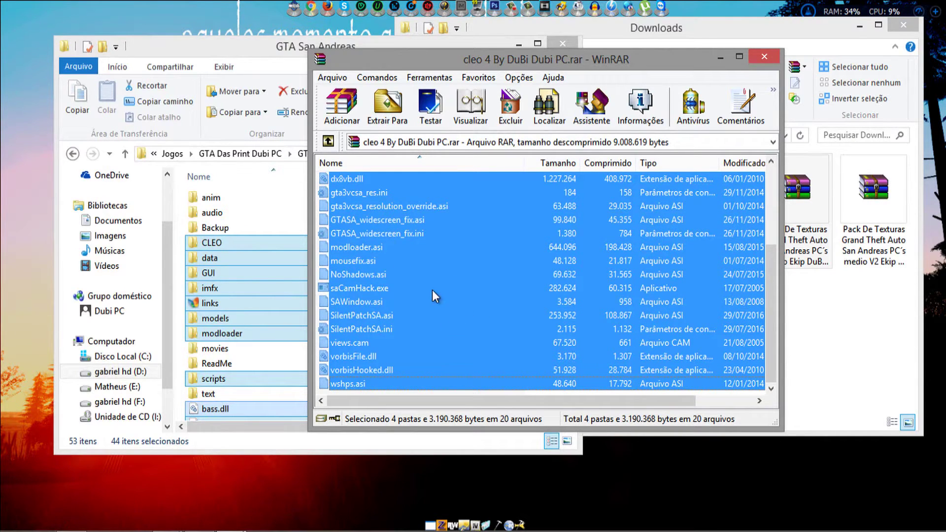
drag(480, 267, 256, 401)
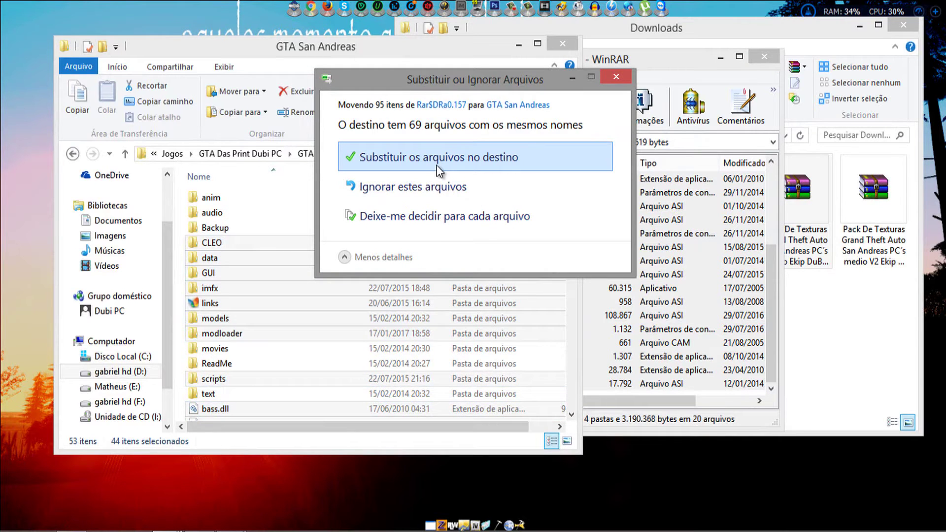
click(437, 164)
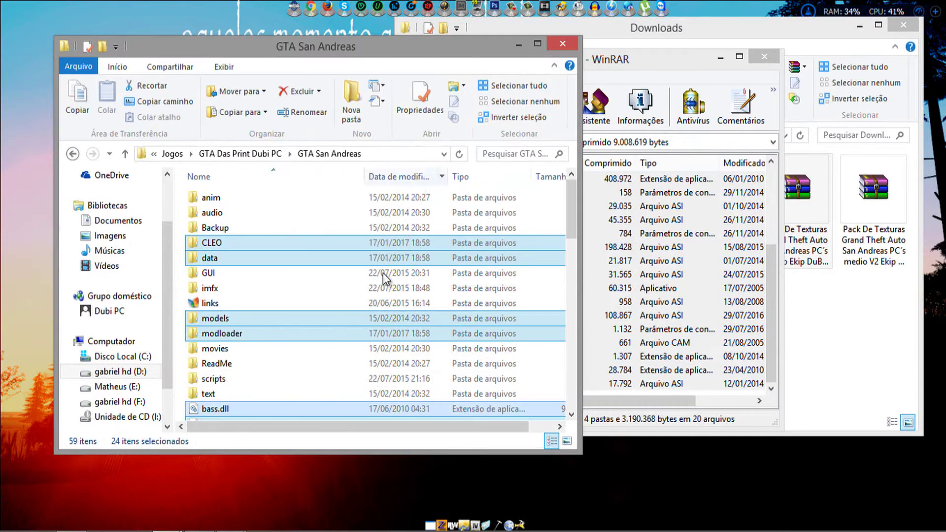
scroll(360, 339, down, 7)
scroll(362, 333, down, 2)
scroll(361, 332, up, 10)
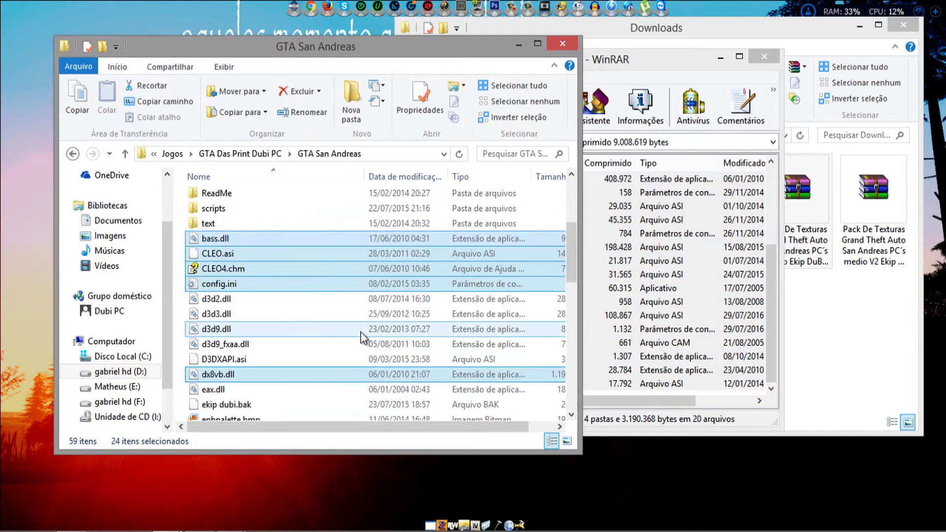
scroll(361, 330, down, 8)
scroll(361, 330, down, 5)
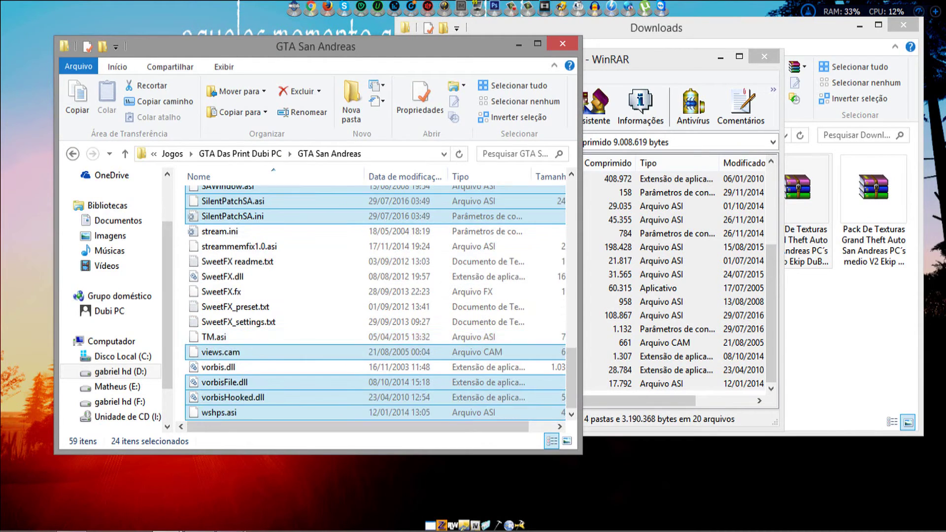
Extract everything inside the ENB branca de neve V3.6 archive's ENB branca de neve V3.6 By Dubi folder into the GTA San Andreas folder.
mouse_move(253, 523)
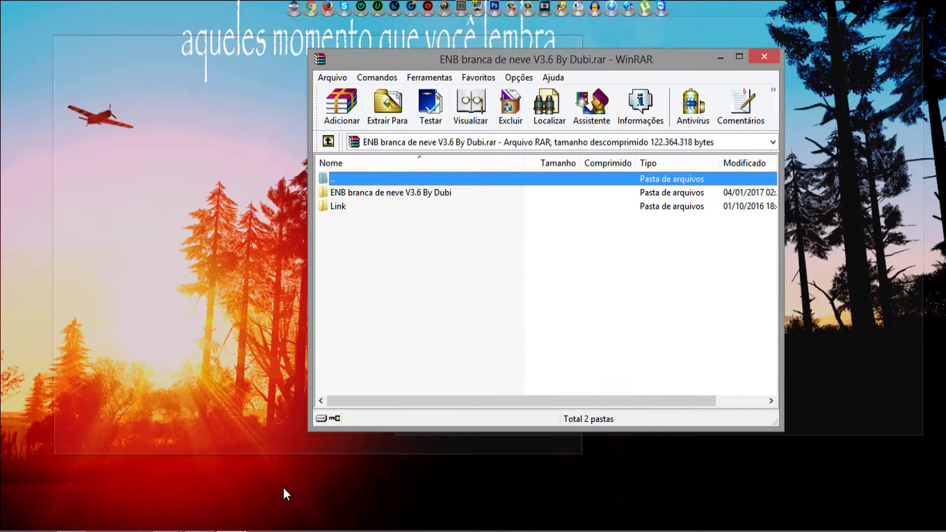
click(283, 488)
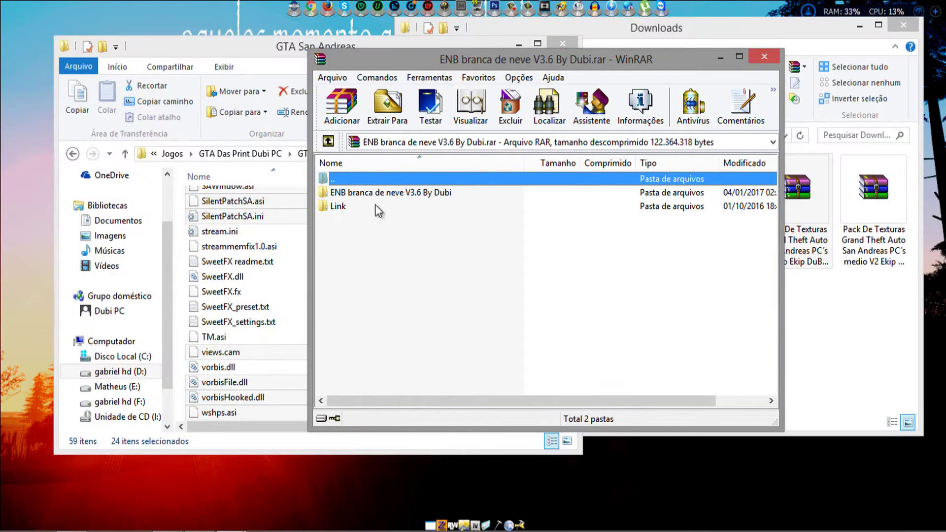
double_click(387, 188)
click(386, 192)
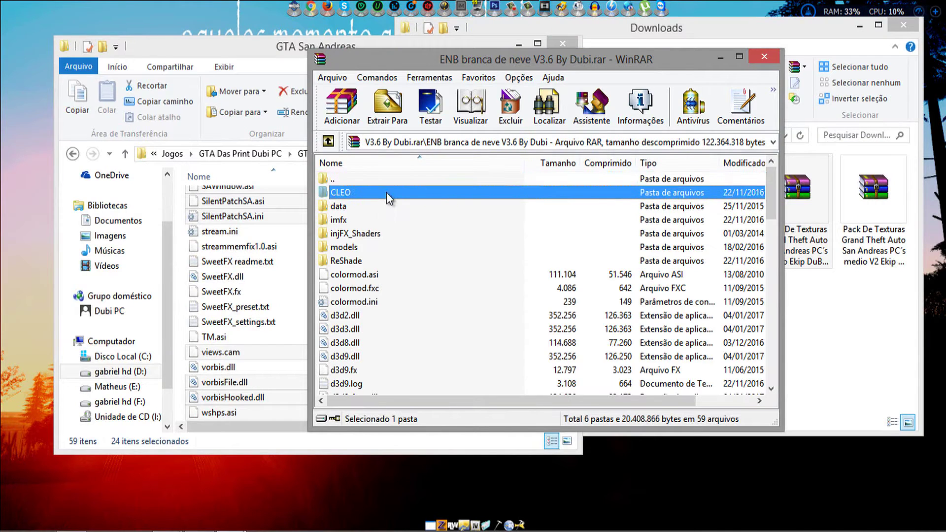
scroll(387, 191, down, 2)
scroll(386, 191, down, 15)
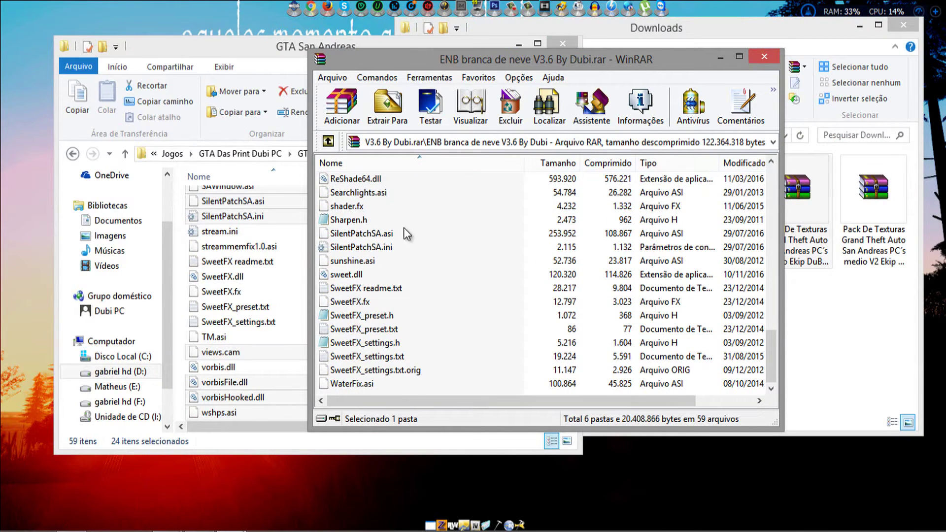
key(ctrl+a)
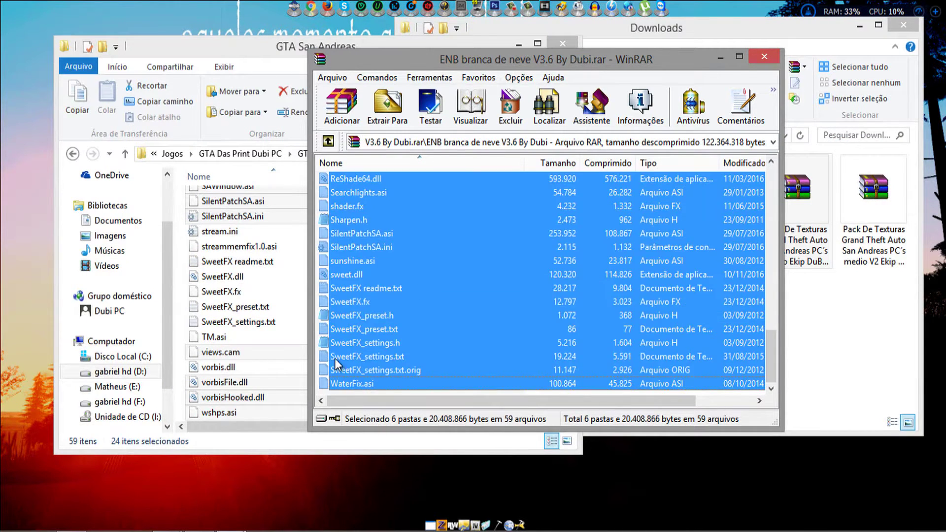
scroll(491, 322, up, 15)
scroll(491, 318, up, 1)
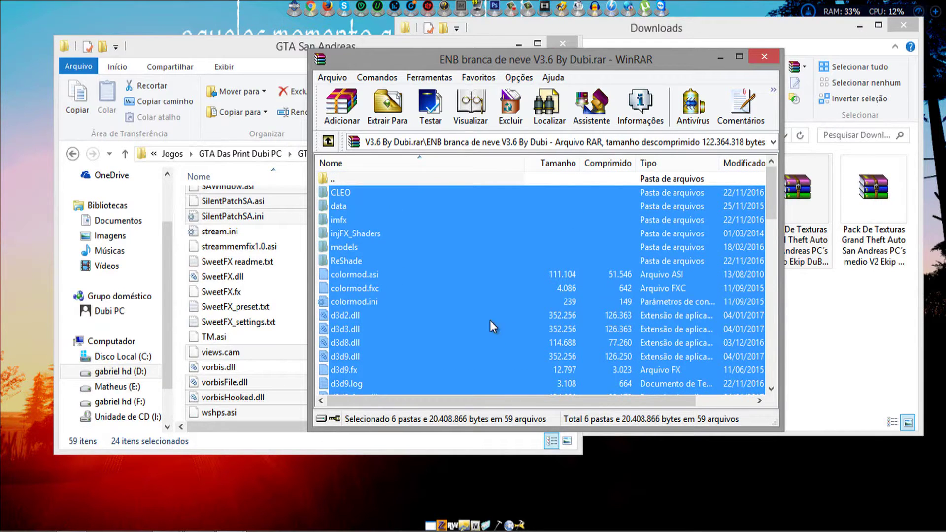
drag(490, 320, 247, 439)
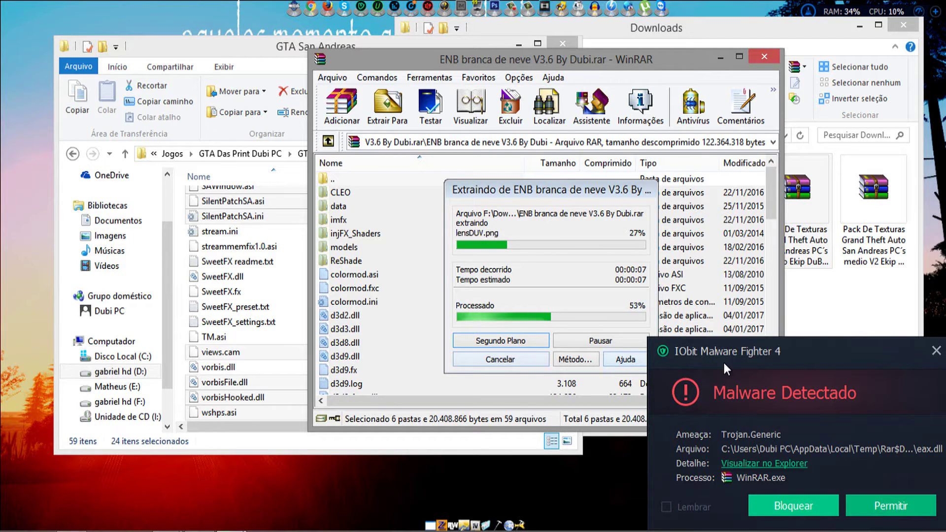
Allow the eax.dll file flagged by IObit Malware Fighter and replace the existing files in the destination.
drag(717, 347, 622, 316)
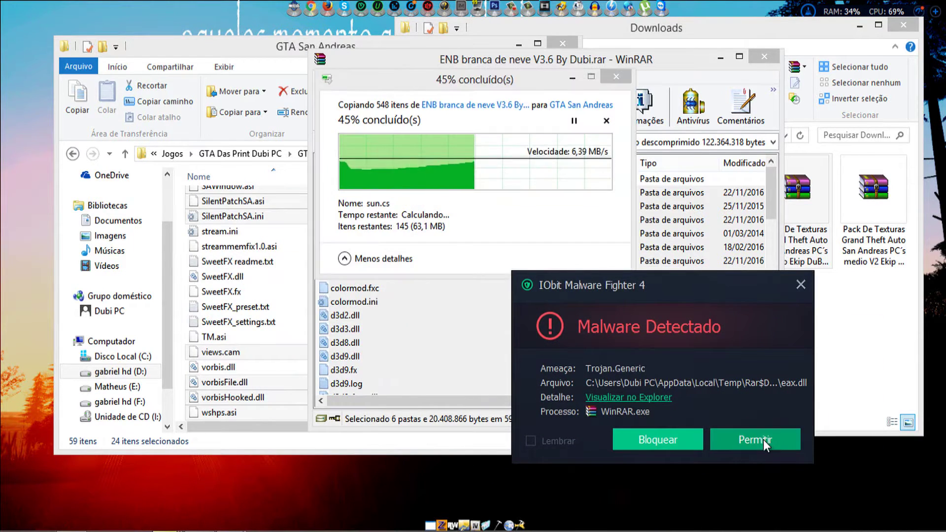
click(763, 439)
click(885, 502)
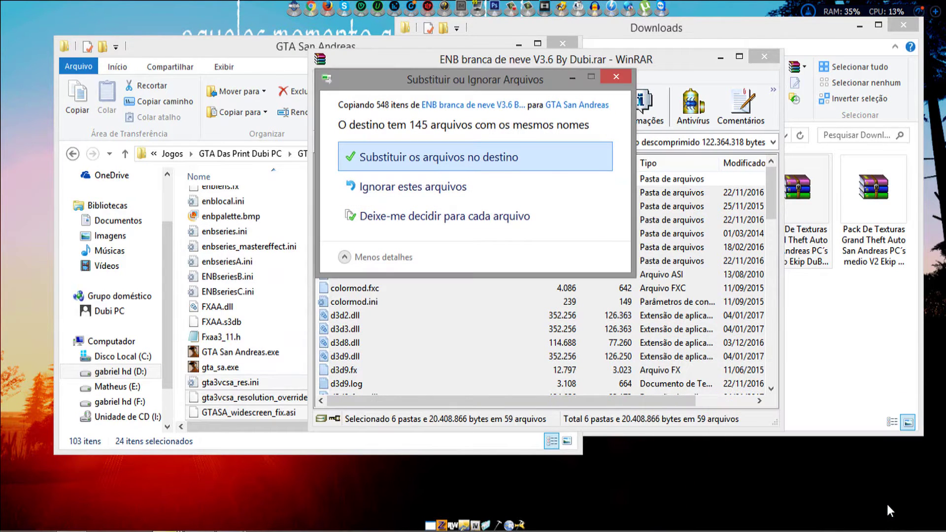
click(883, 504)
click(433, 163)
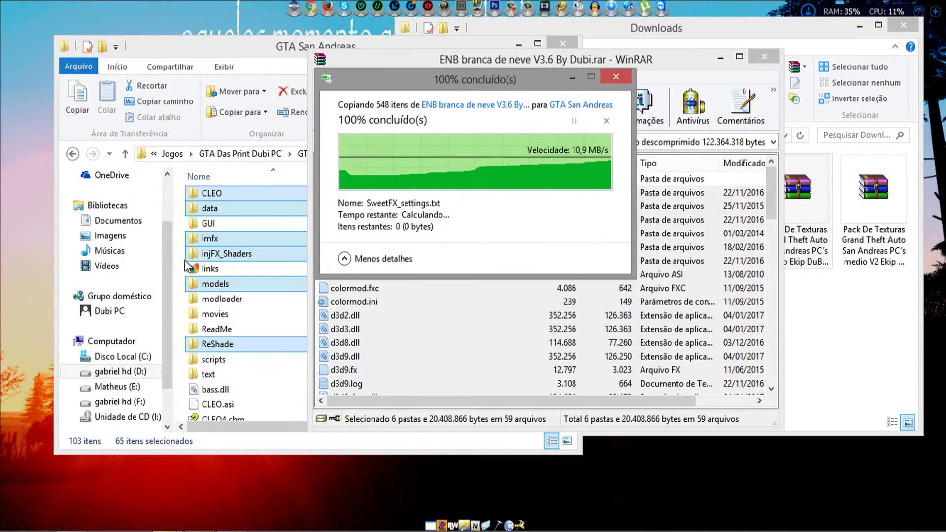
Review the file list in the GTA San Andreas folder and allow the d3d9.dll file flagged by IObit Malware Fighter.
right_click(206, 326)
click(222, 304)
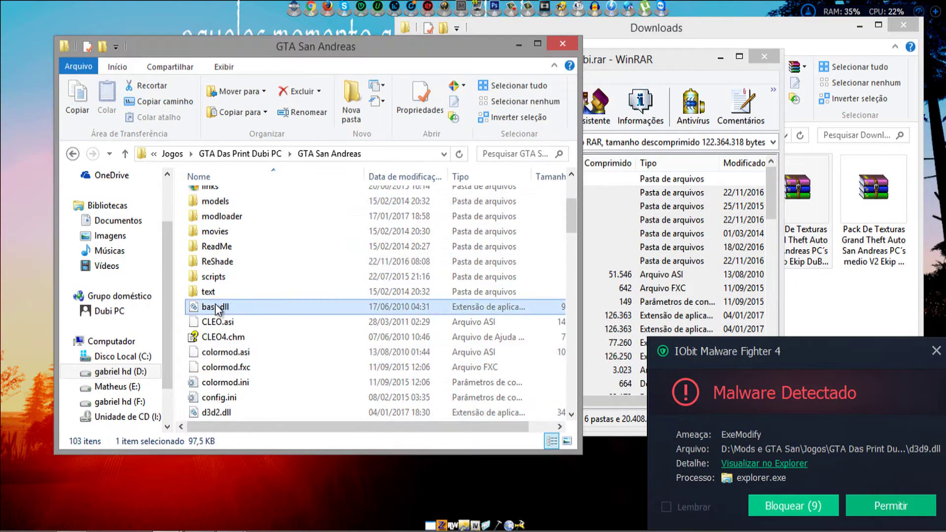
scroll(276, 343, down, 10)
scroll(276, 344, down, 10)
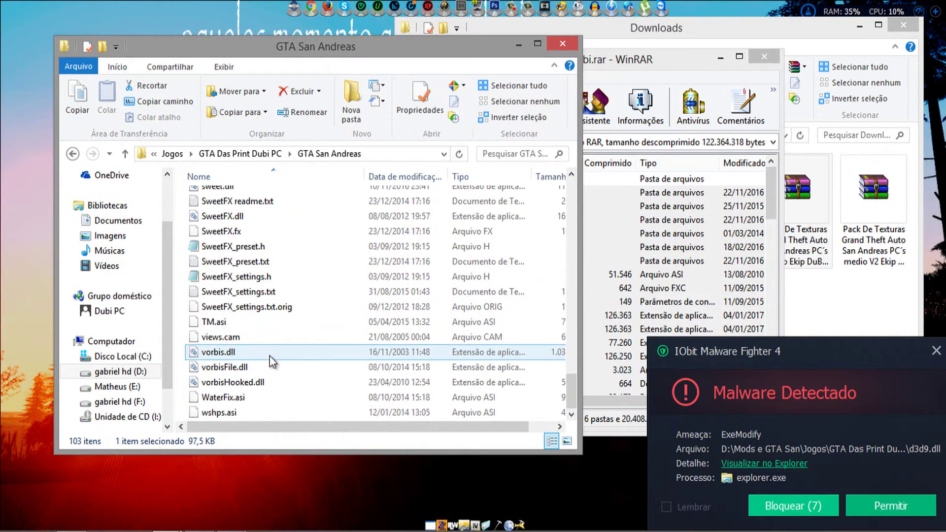
scroll(268, 354, up, 5)
scroll(270, 321, up, 15)
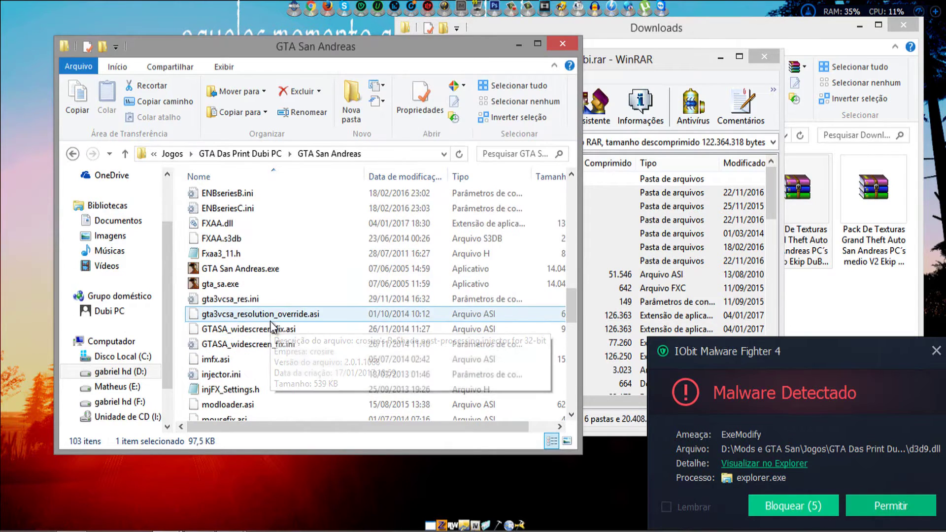
click(881, 507)
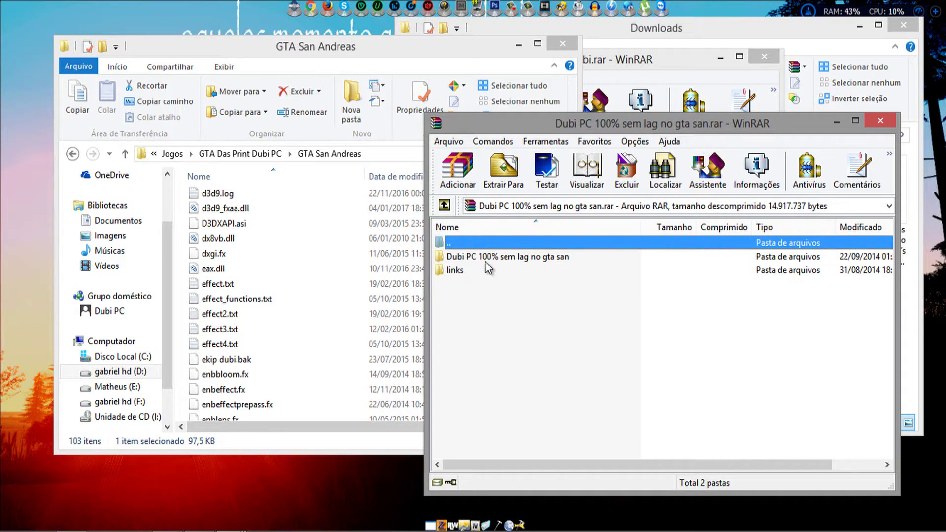
Extract the mod sem lag folder's contents from the 100% sem lag archive into the GTA San Andreas folder, replacing the existing files.
double_click(488, 257)
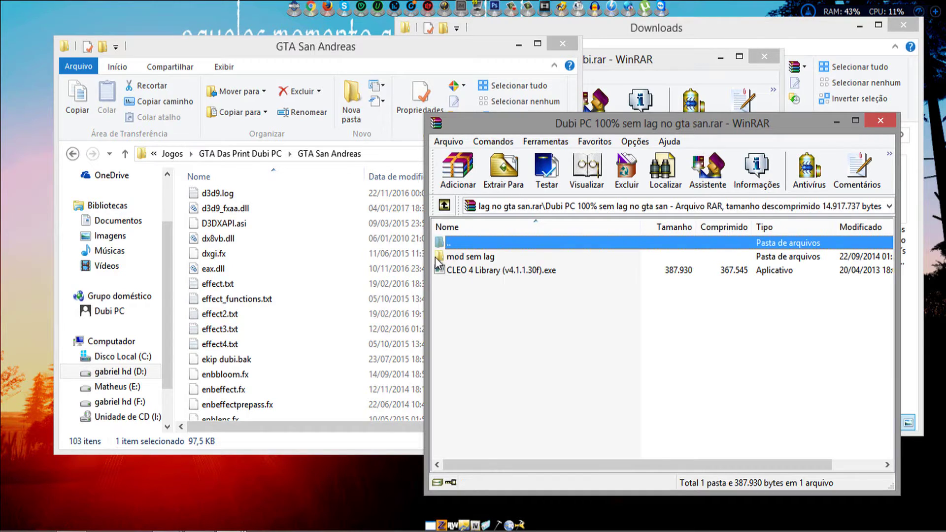
double_click(471, 256)
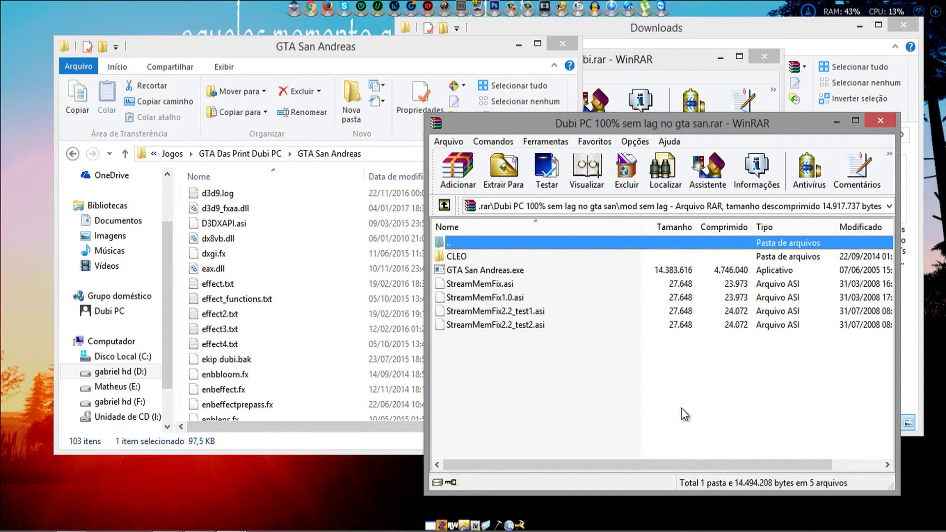
drag(683, 413, 510, 259)
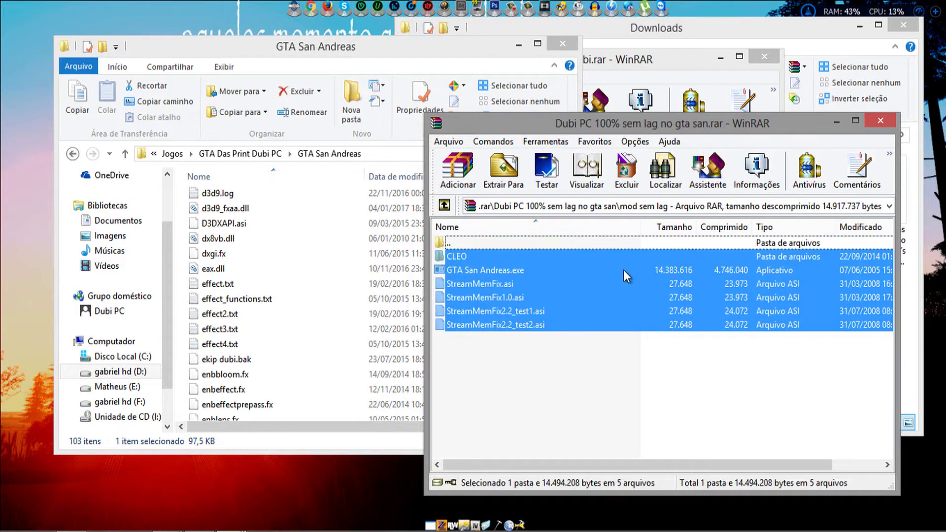
drag(643, 269, 321, 331)
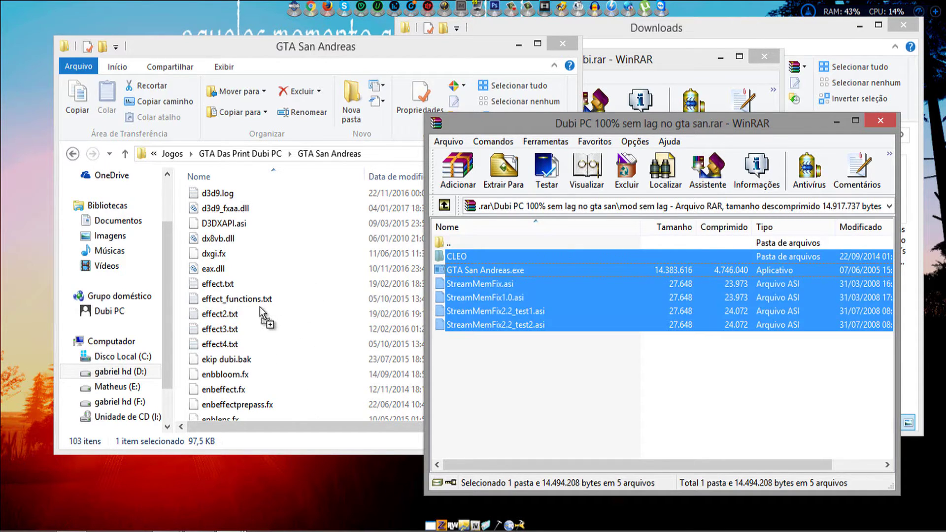
drag(259, 312, 259, 312)
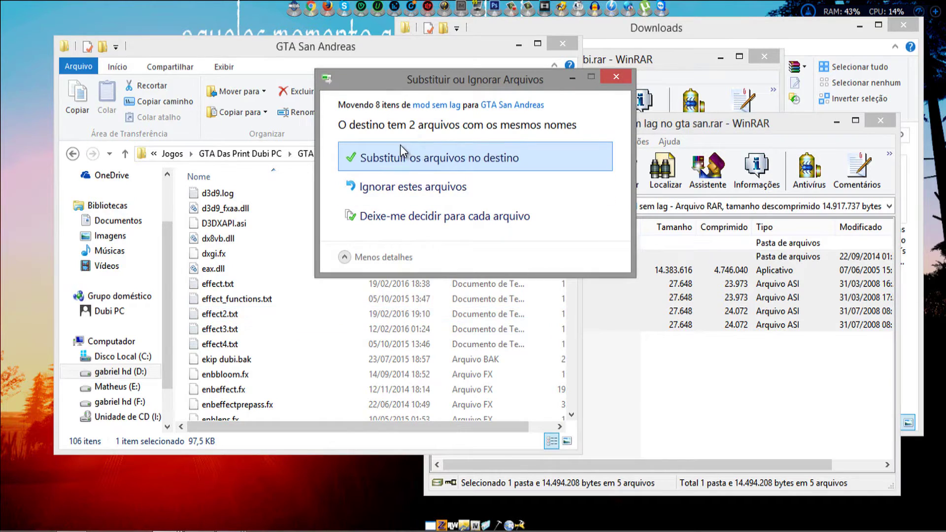
click(399, 148)
Look through the GTA San Andreas folder's complete list of folders and files.
scroll(322, 386, down, 9)
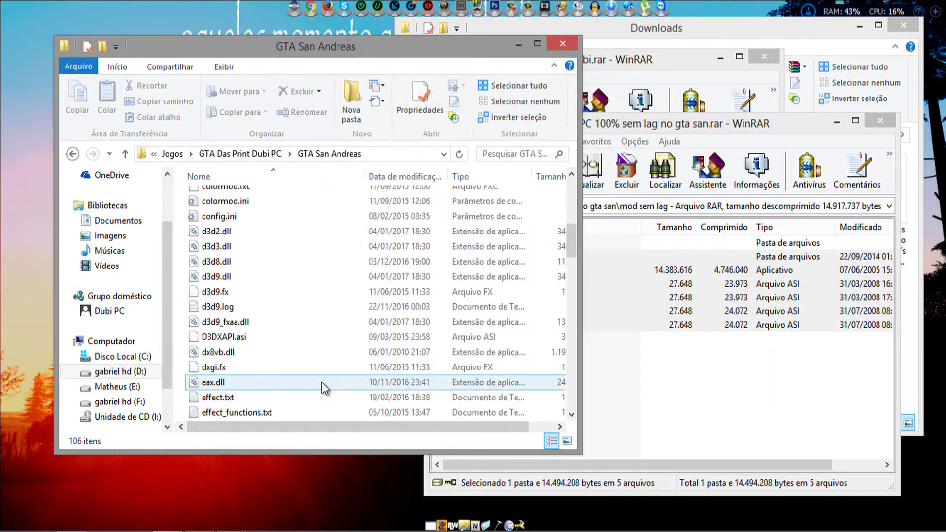
scroll(322, 382, down, 10)
scroll(323, 364, up, 12)
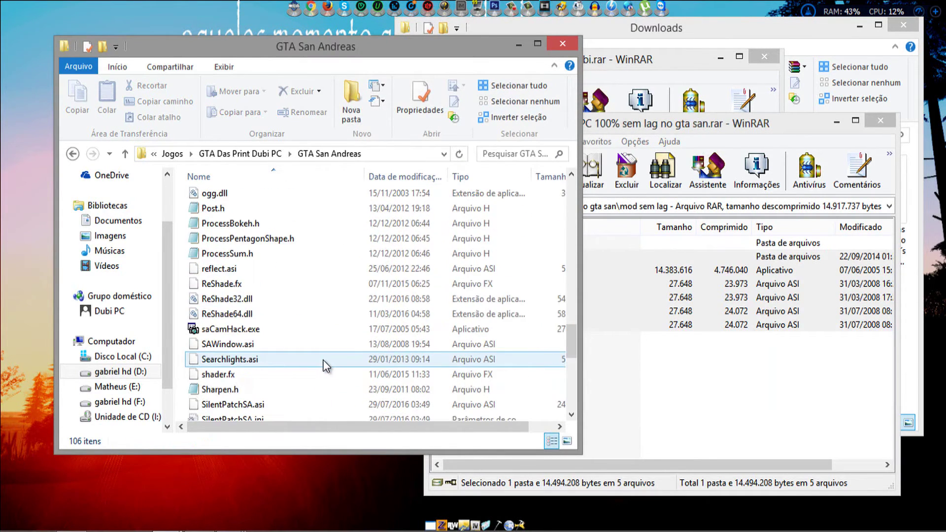
scroll(323, 359, up, 10)
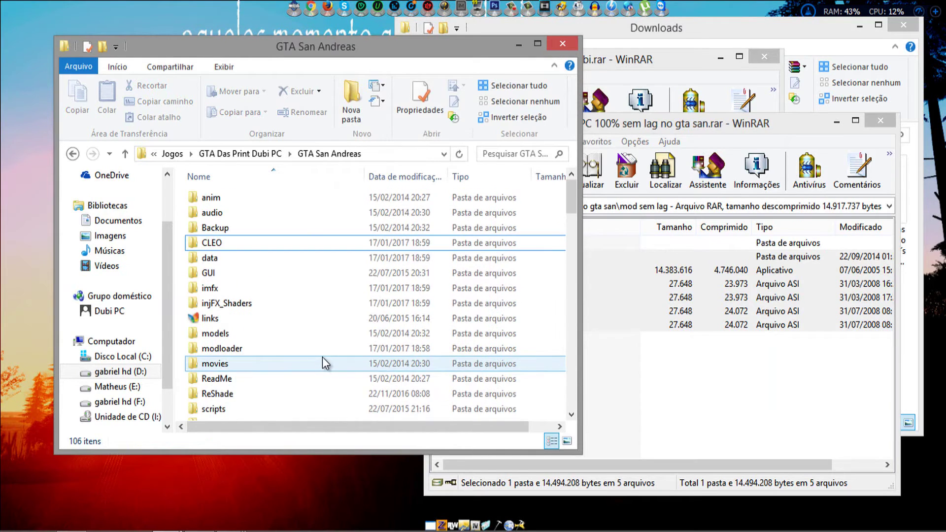
scroll(322, 357, down, 5)
scroll(306, 354, up, 5)
Examine the Project_2dfx_sa and Skybox folders inside modloader, and select d3d2.dll in Skybox.
double_click(232, 347)
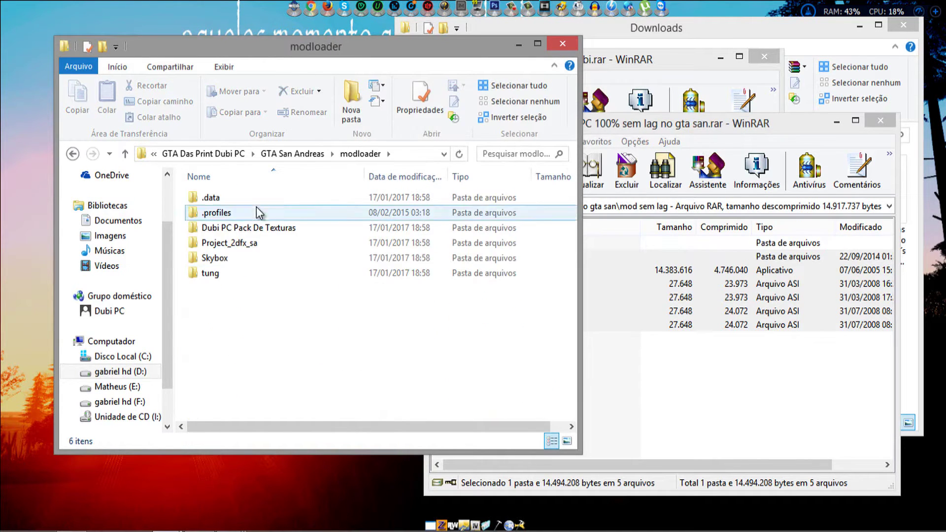
double_click(246, 243)
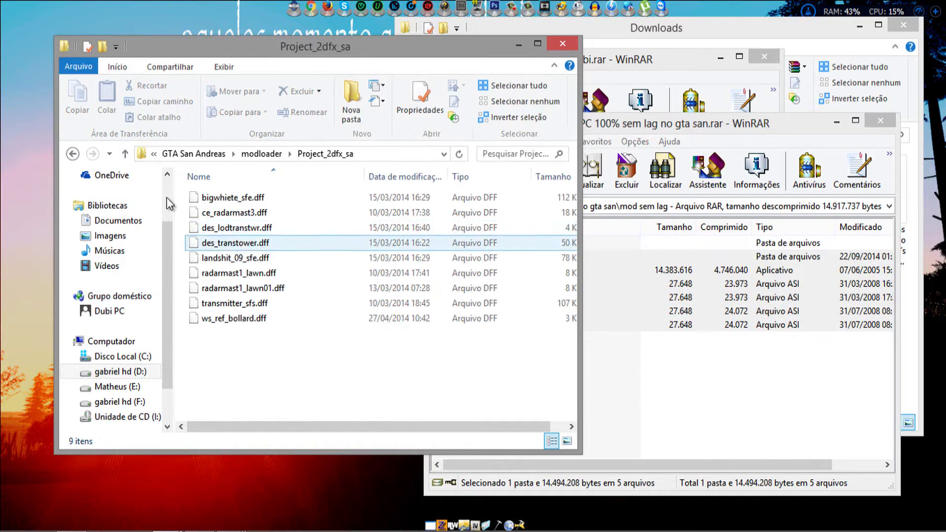
click(72, 154)
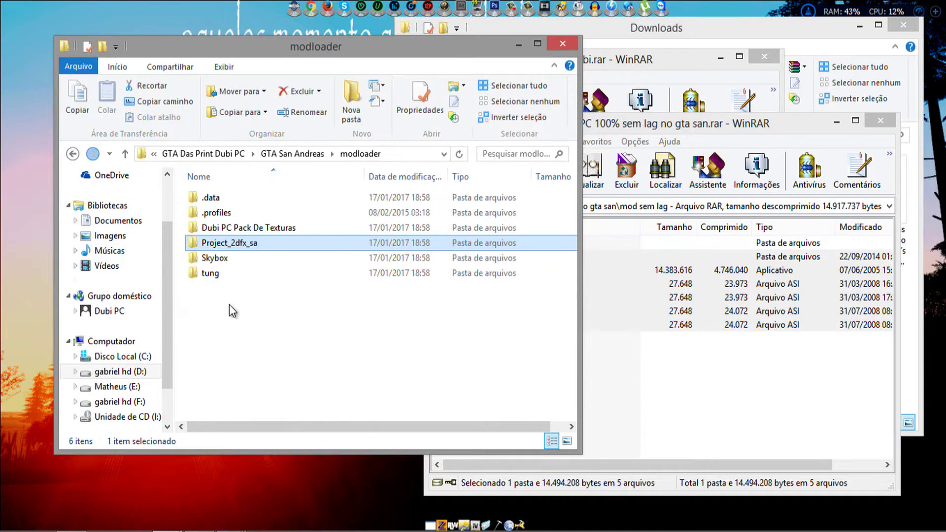
double_click(244, 261)
scroll(244, 258, down, 3)
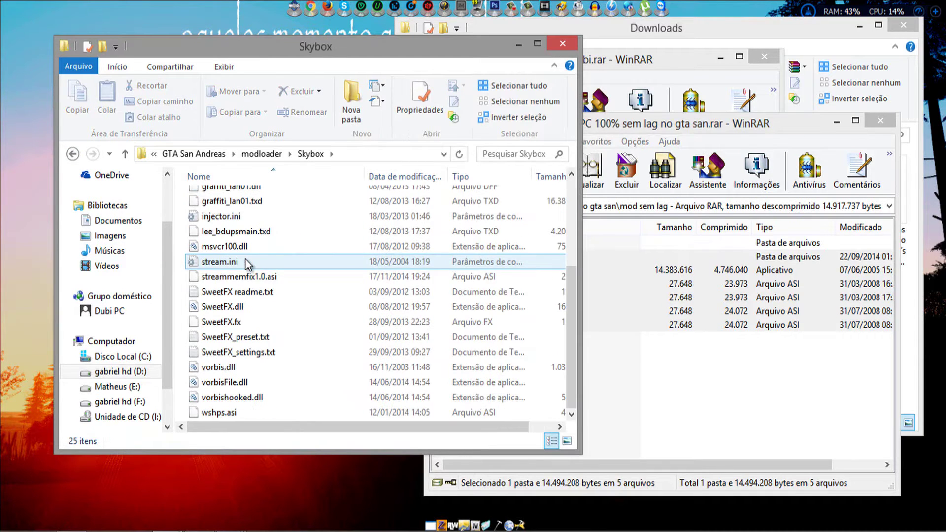
scroll(245, 258, up, 3)
scroll(245, 258, down, 2)
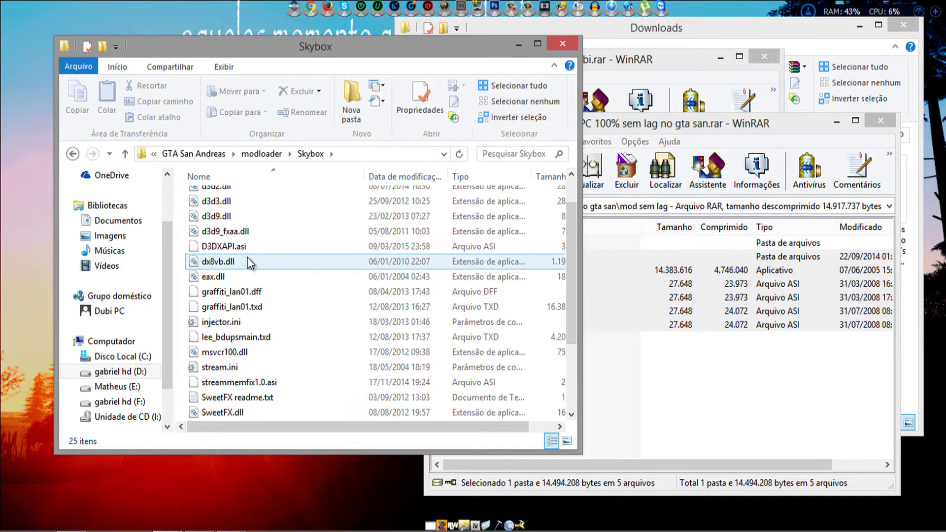
scroll(258, 288, up, 2)
click(271, 226)
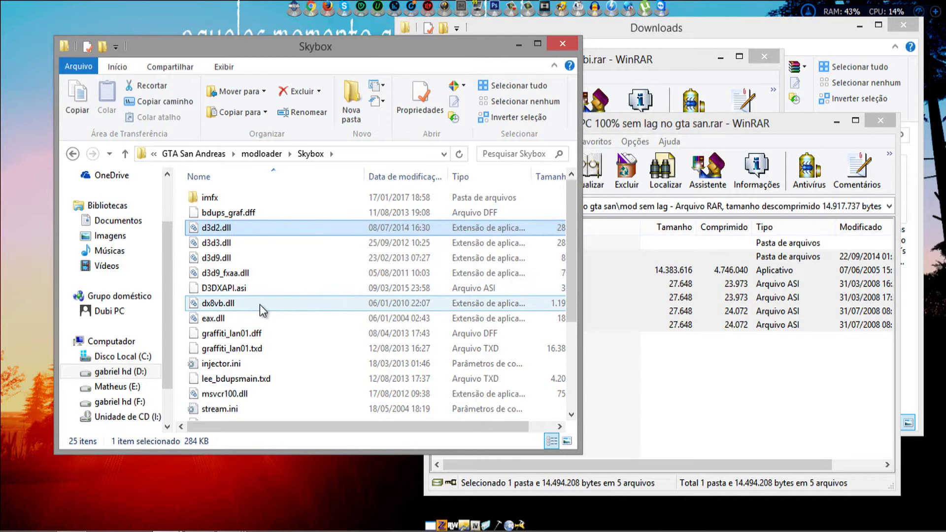
Delete d3d2.dll through eax.dll, injector.ini, msvcr100.dll, and stream.ini through wshps.asi from the Skybox folder.
shift+click(259, 318)
scroll(268, 278, down, 1)
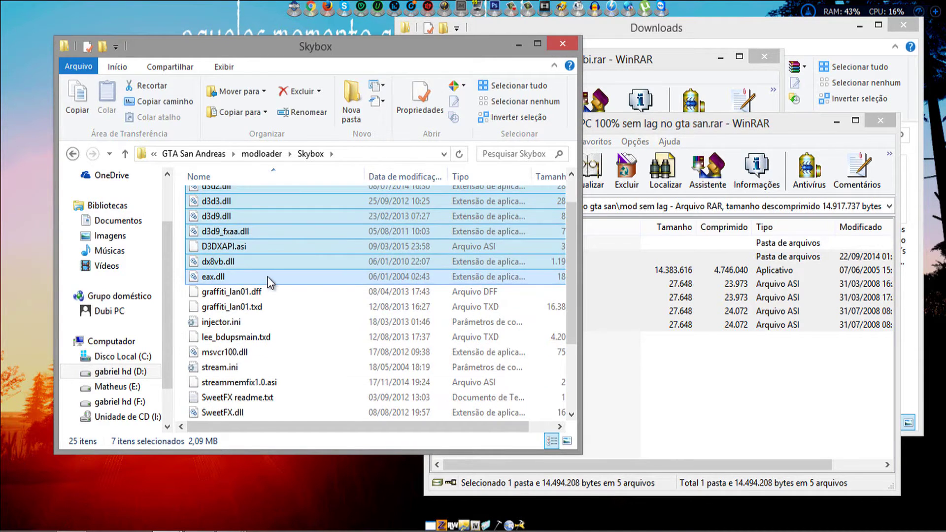
scroll(269, 283, down, 1)
ctrl+click(261, 278)
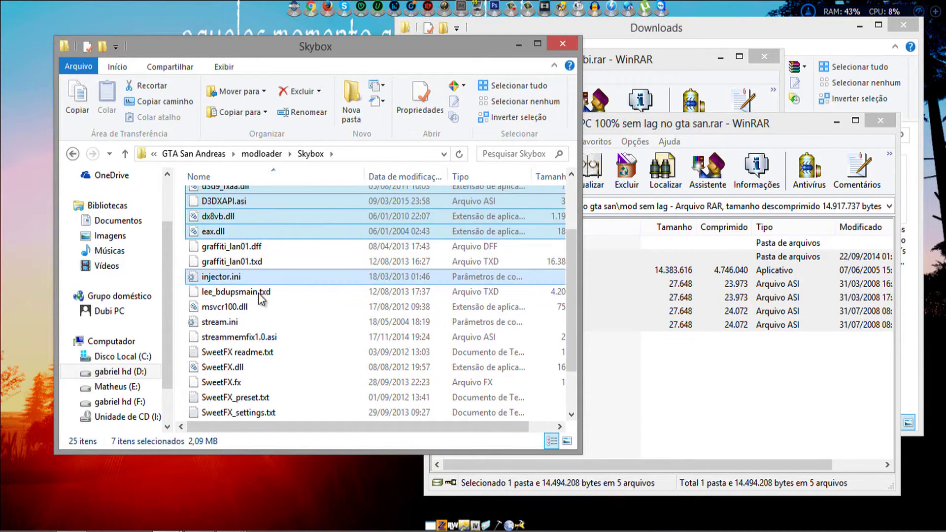
ctrl+click(254, 310)
ctrl+click(254, 323)
ctrl+click(256, 337)
ctrl+click(262, 350)
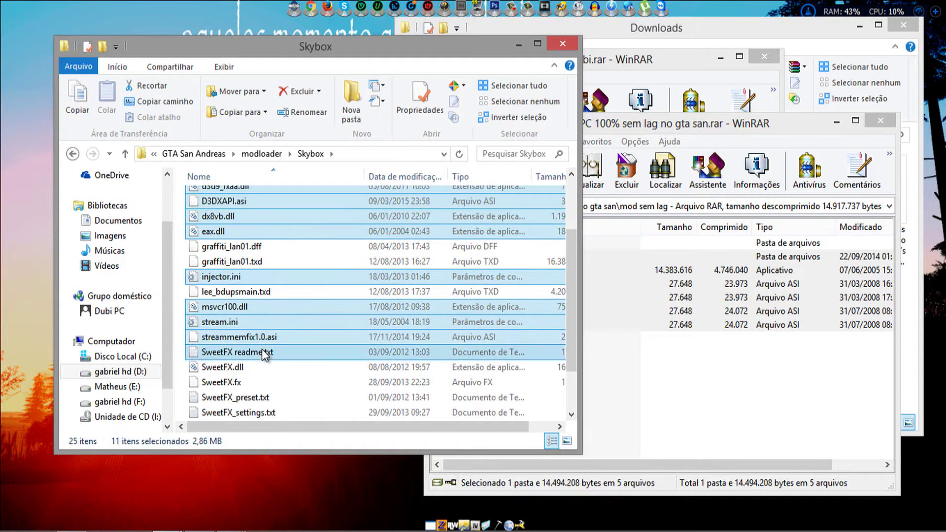
ctrl+click(251, 372)
scroll(246, 372, down, 2)
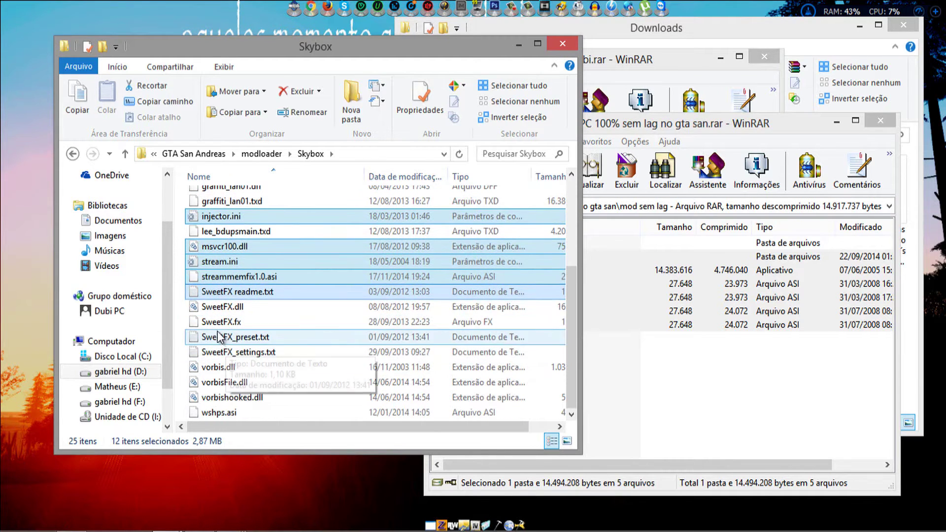
drag(179, 306, 270, 408)
scroll(258, 394, up, 4)
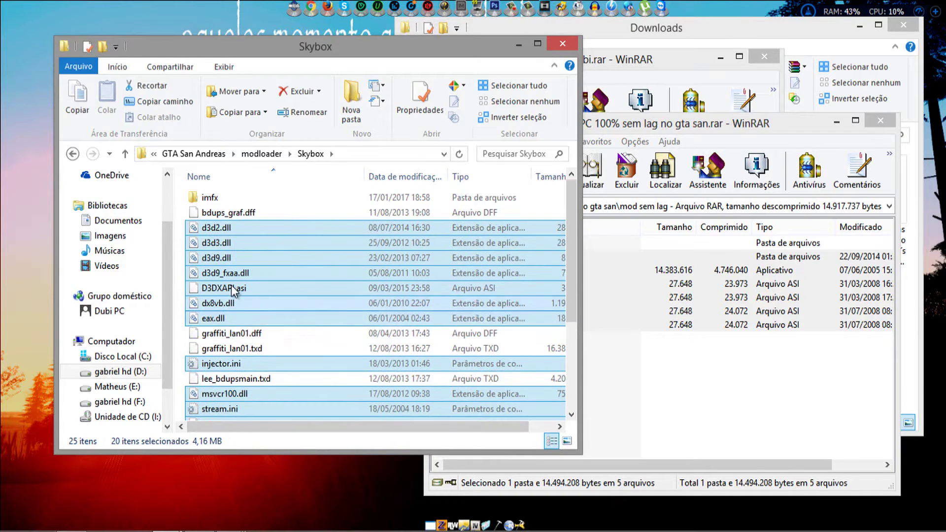
scroll(288, 274, down, 3)
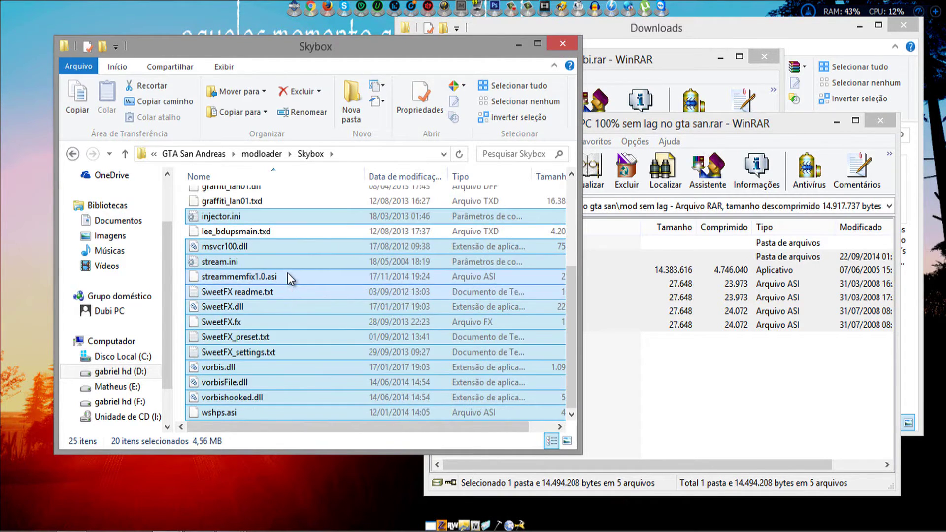
scroll(286, 273, up, 3)
right_click(284, 270)
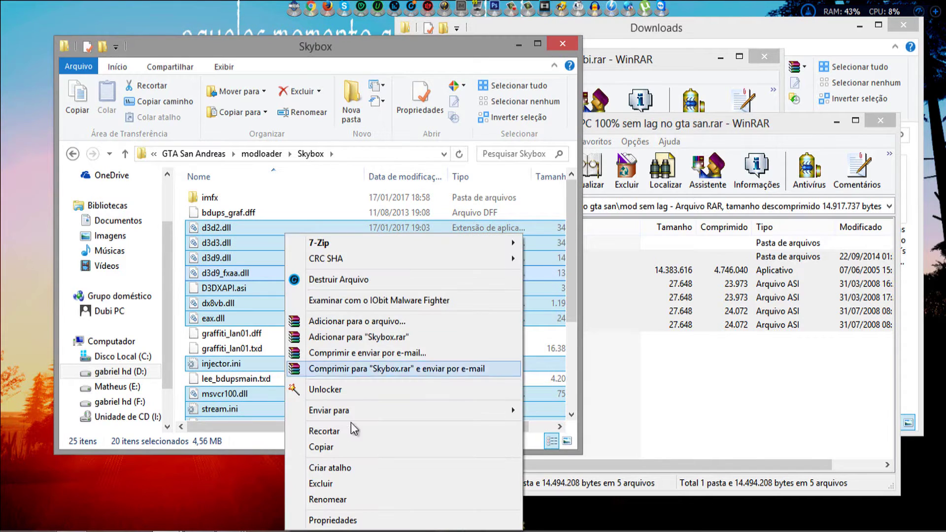
click(343, 483)
Check the contents of the imfx folder inside Skybox and delete that folder.
double_click(233, 200)
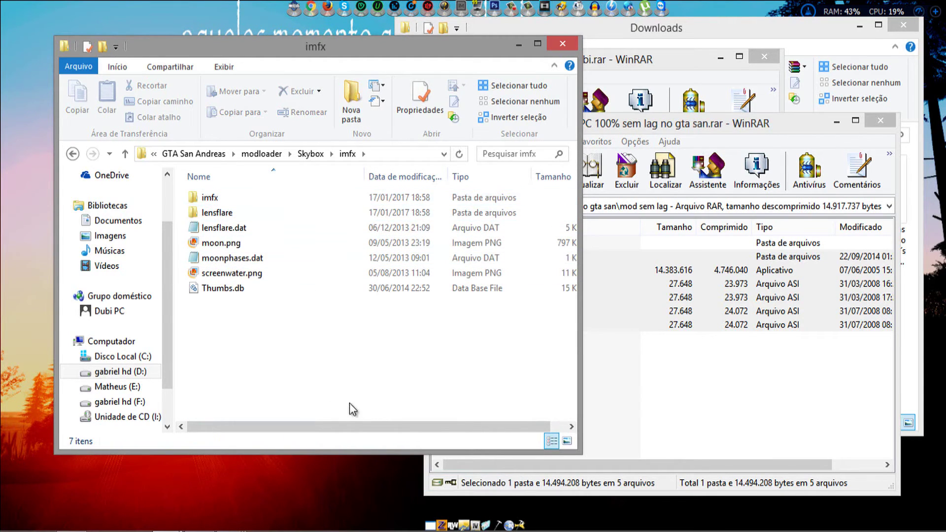
click(271, 157)
double_click(235, 256)
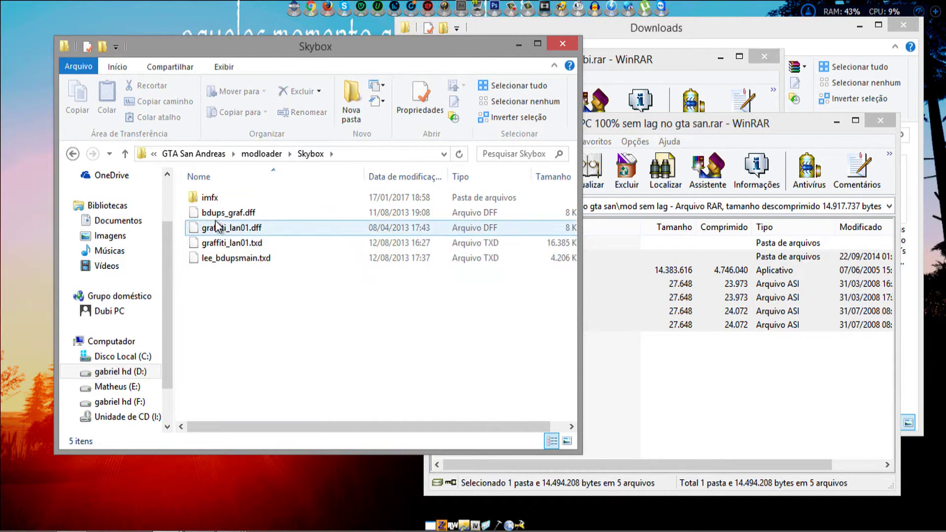
right_click(204, 198)
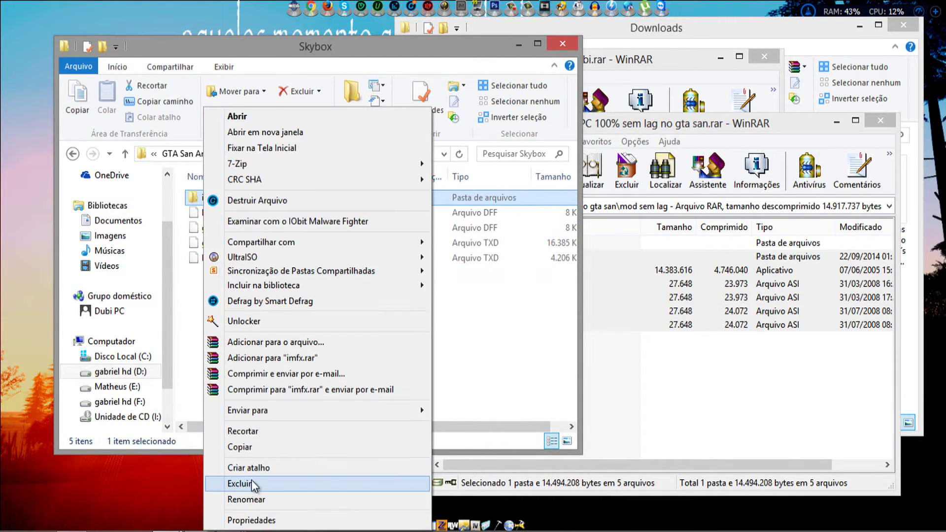
click(252, 484)
Go back to the modloader folder and check the files inside Project_2dfx_sa.
click(266, 153)
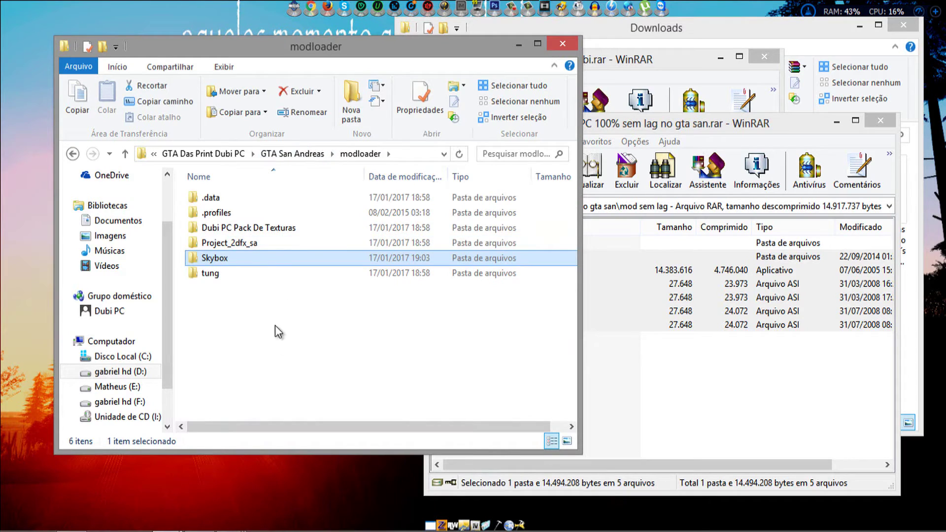
double_click(240, 242)
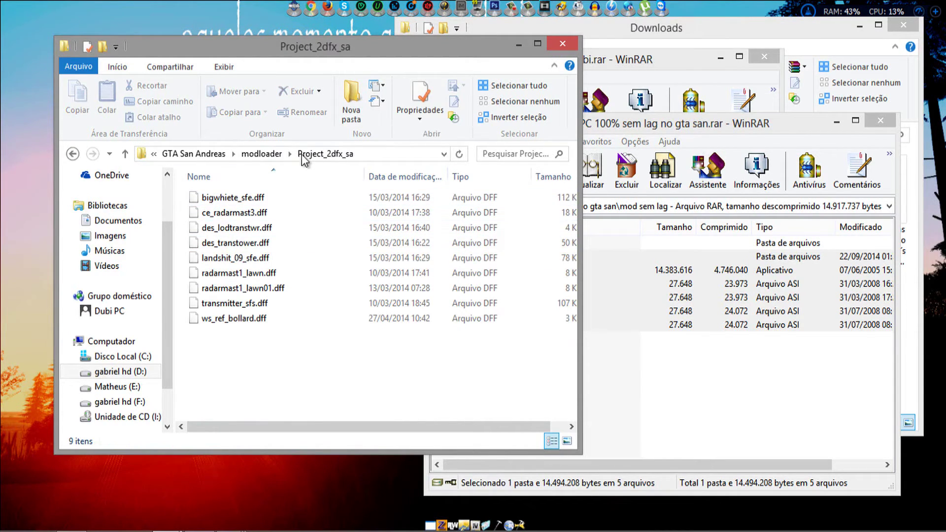
click(272, 155)
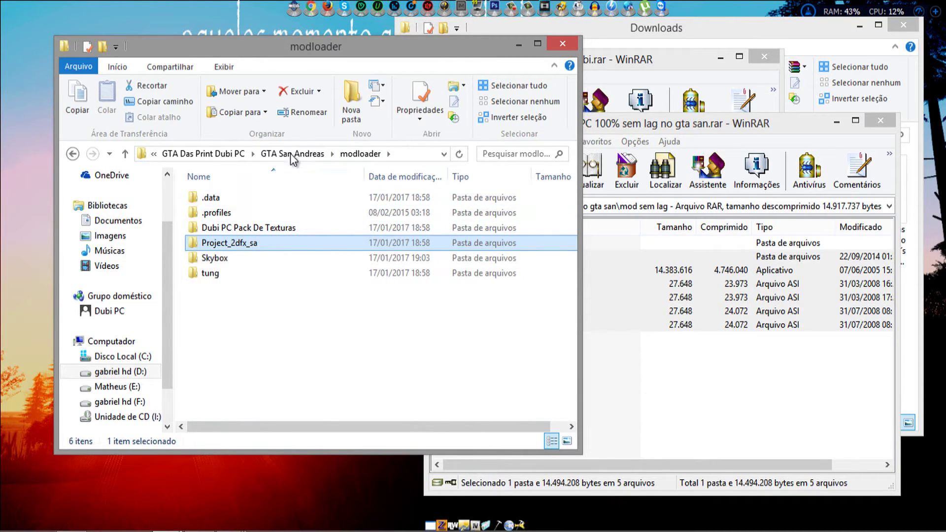
click(235, 229)
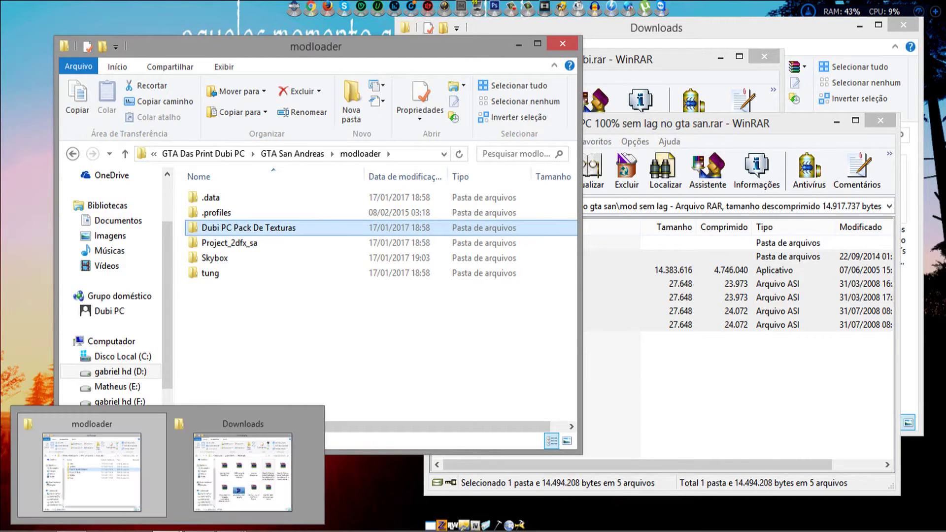
Copy the Cars folder from the modloader folder on drive F: into the modloader folder of GTA Das Print Dubi PC.
right_click(168, 527)
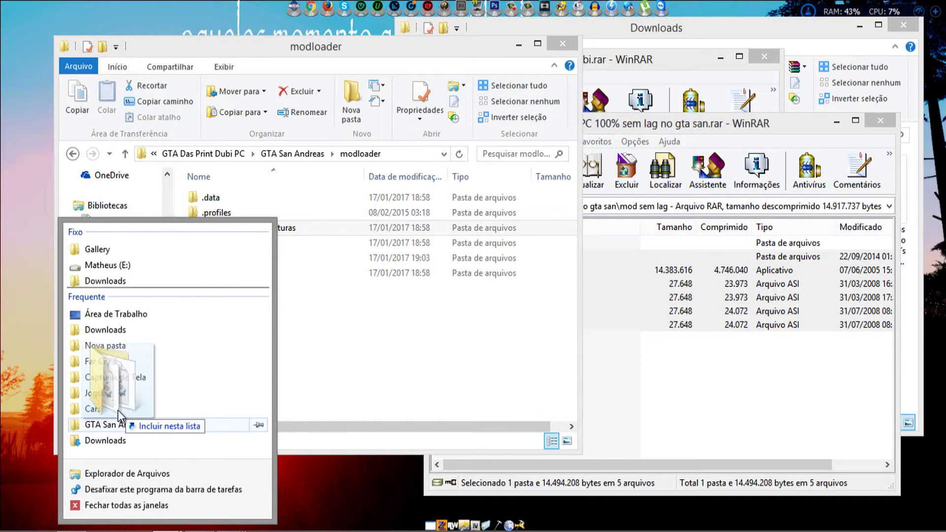
click(168, 527)
mouse_move(217, 526)
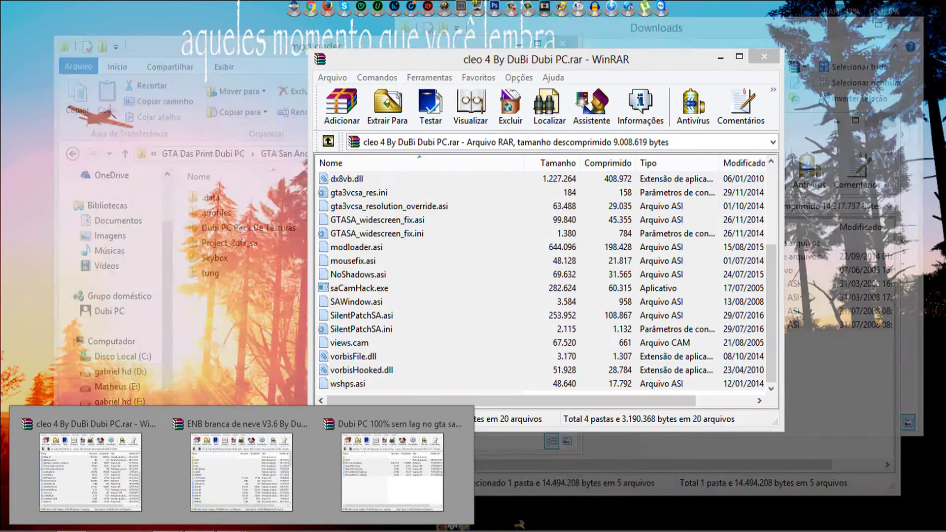
right_click(168, 527)
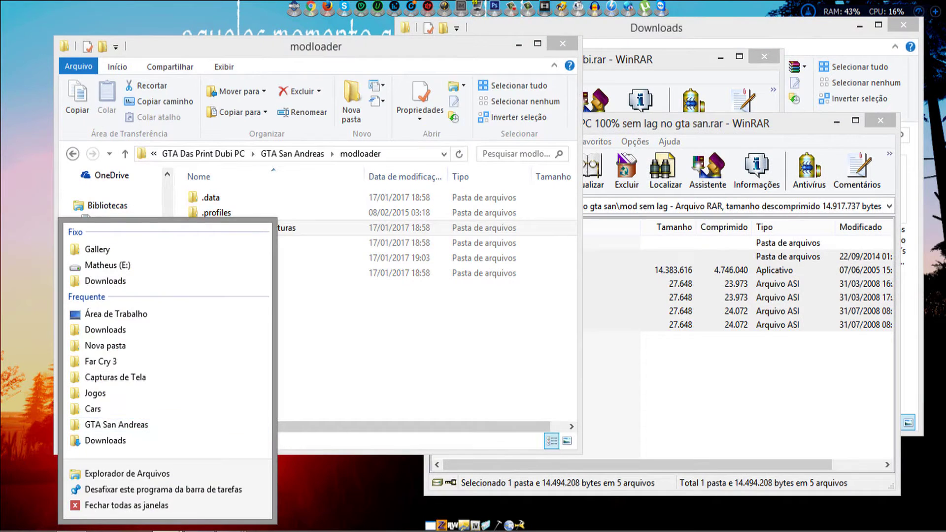
click(121, 408)
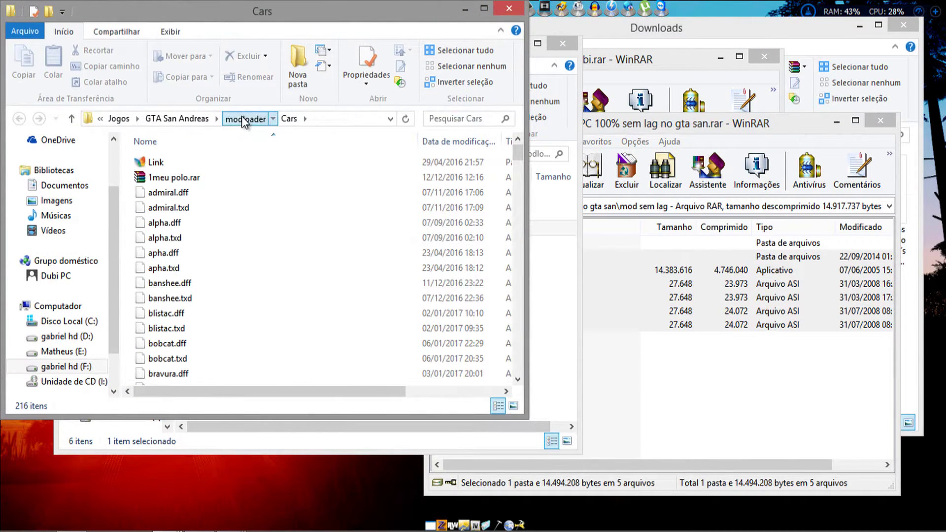
click(243, 117)
right_click(185, 193)
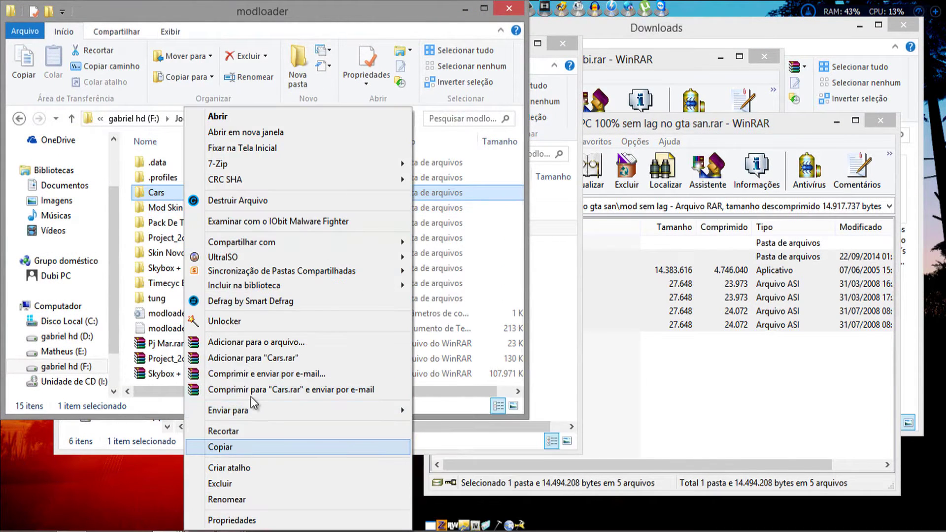
click(231, 447)
click(276, 433)
right_click(281, 314)
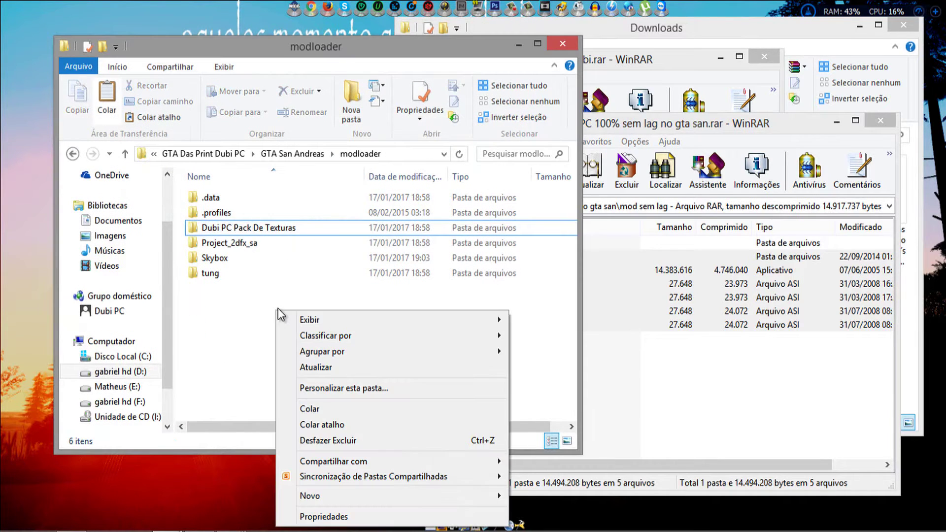
click(308, 408)
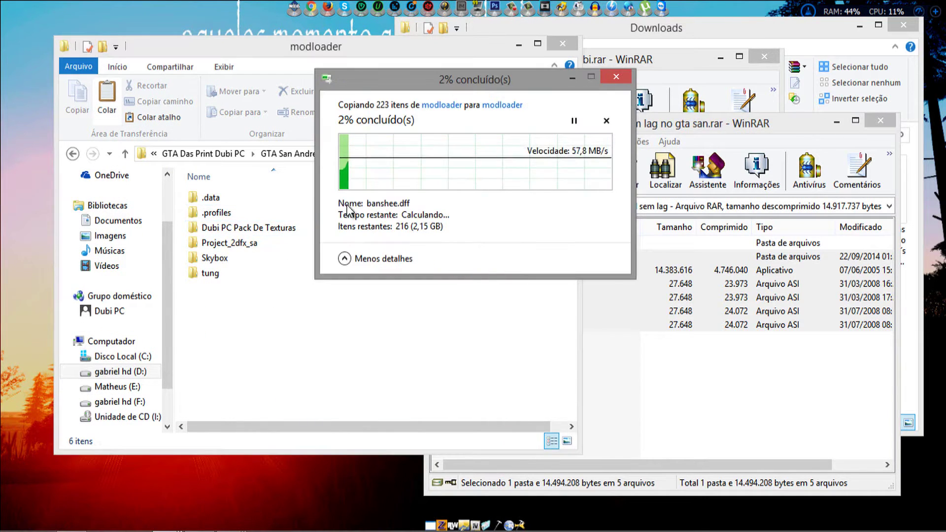
Open the GTA San Andreas.rar archive from Jogos and reopen the GTA San Andreas folder inside GTA Das Print Dubi PC.
click(300, 154)
scroll(265, 350, down, 10)
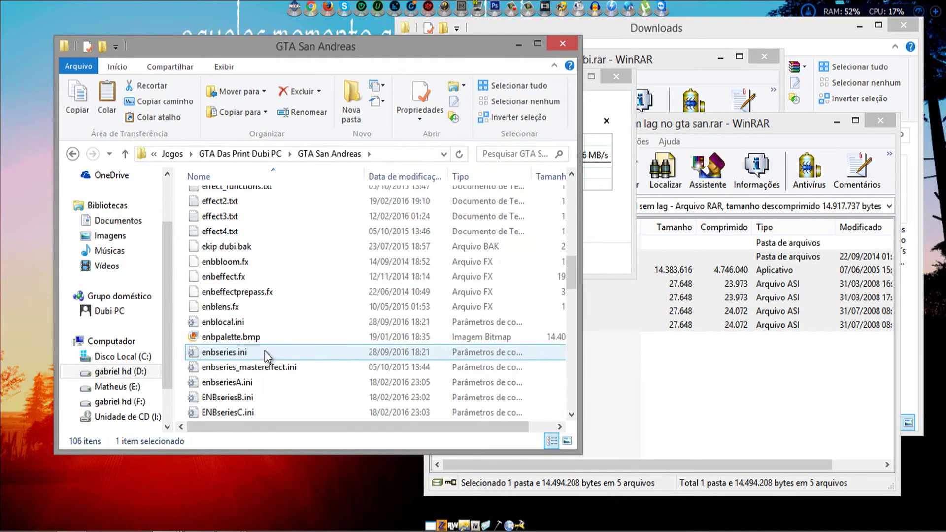
mouse_move(244, 521)
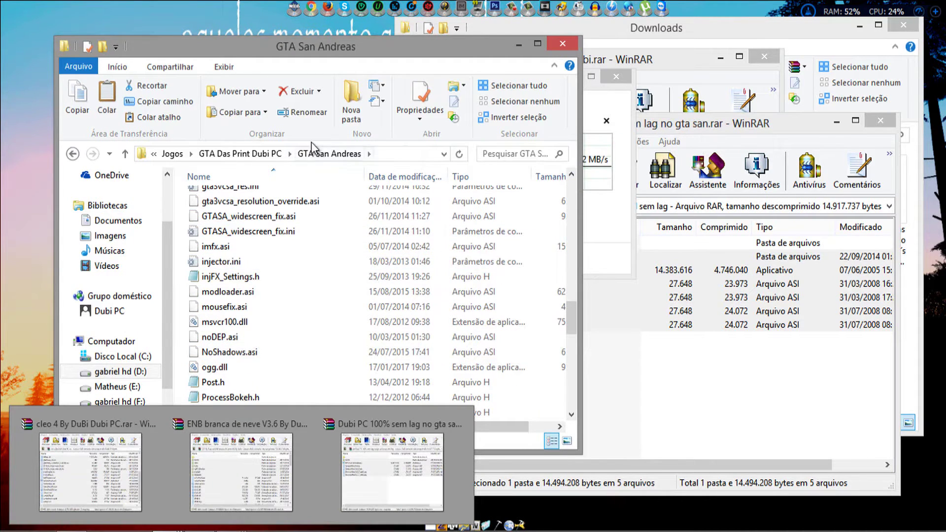
click(232, 154)
click(249, 154)
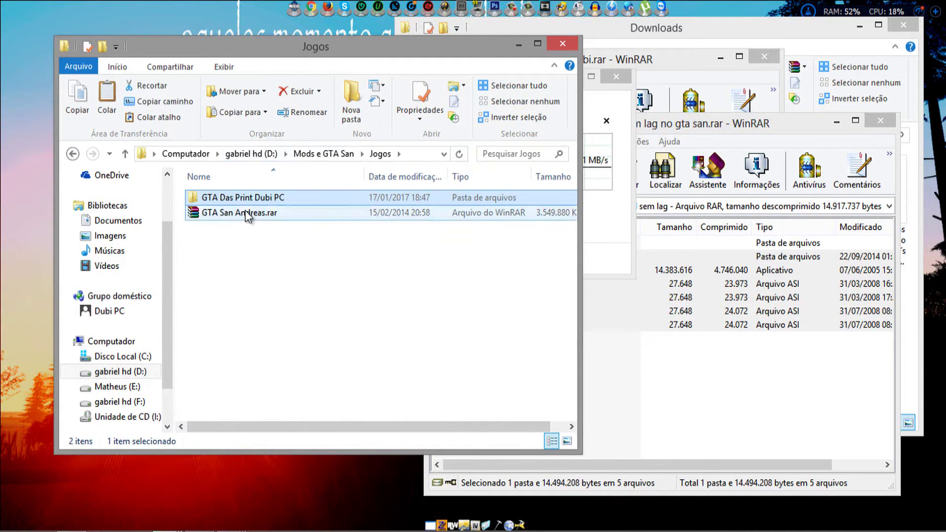
double_click(244, 210)
double_click(236, 196)
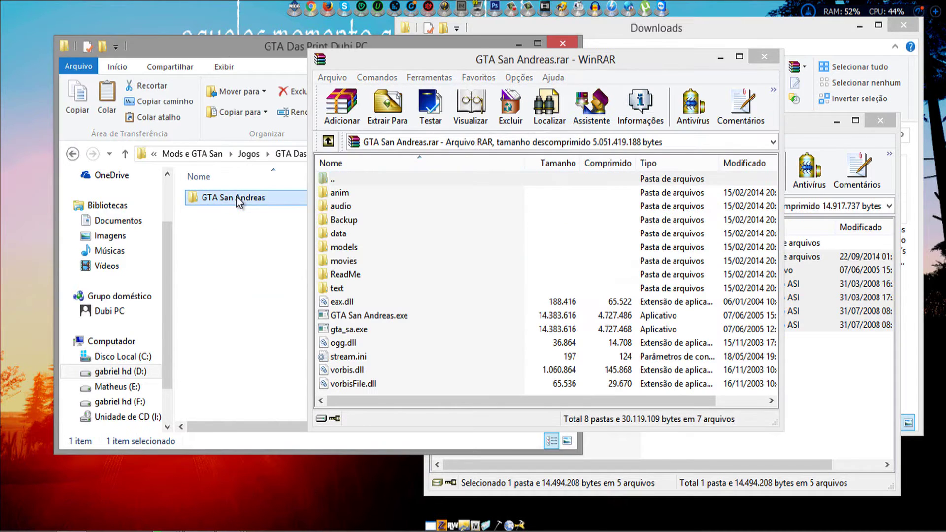
double_click(235, 196)
scroll(435, 356, down, 3)
scroll(435, 356, down, 5)
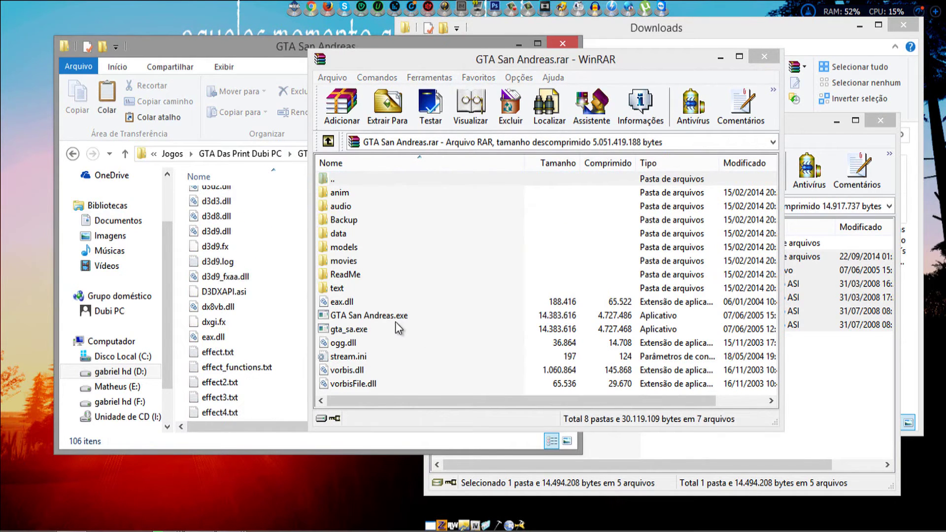
Extract GTA San Andreas.exe and gta_sa.exe from the archive into the GTA San Andreas folder, replacing the existing files.
click(378, 329)
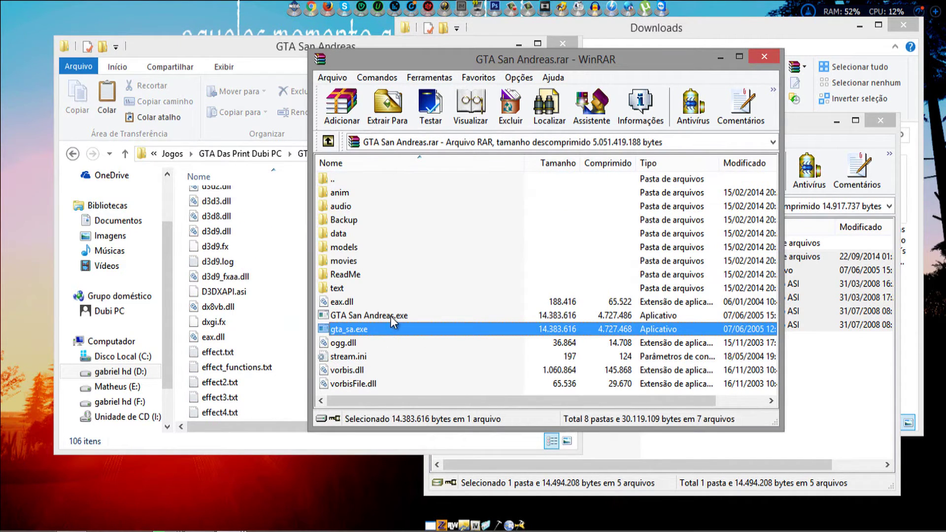
ctrl+click(390, 316)
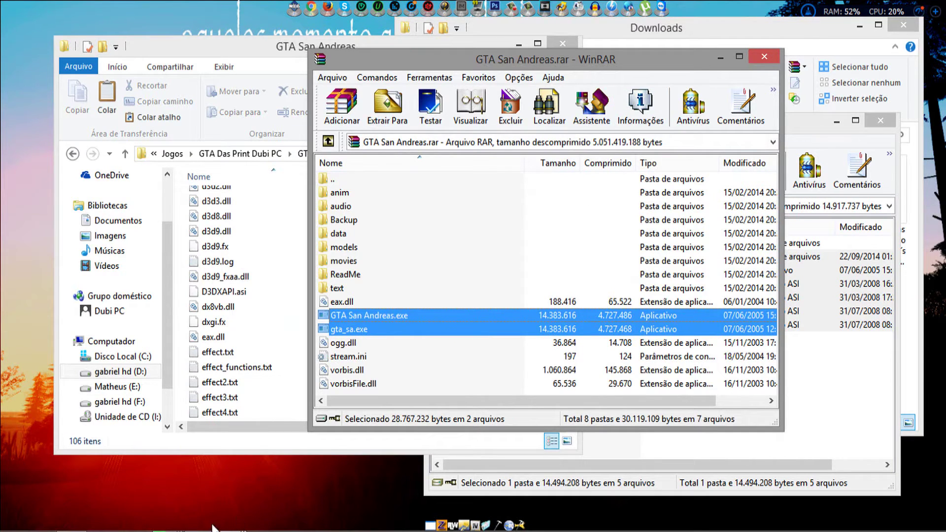
mouse_move(214, 528)
drag(376, 320, 288, 346)
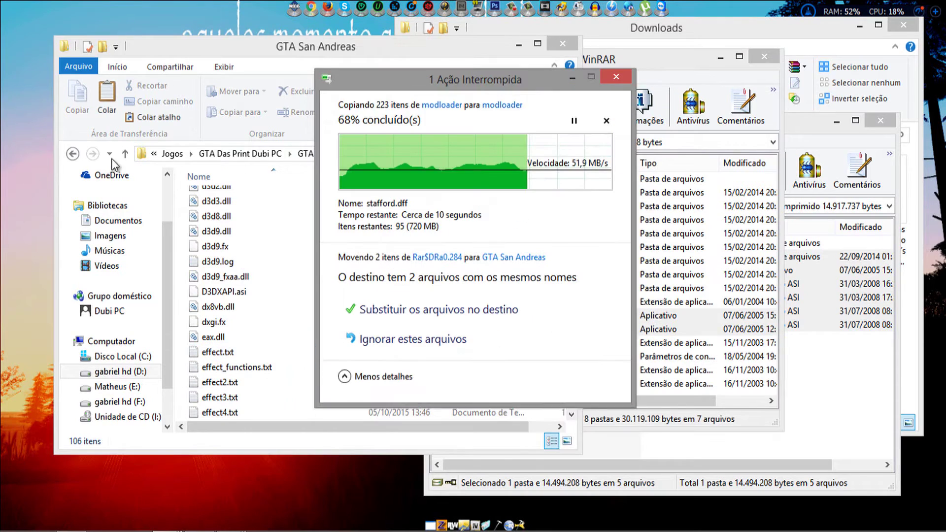
click(407, 309)
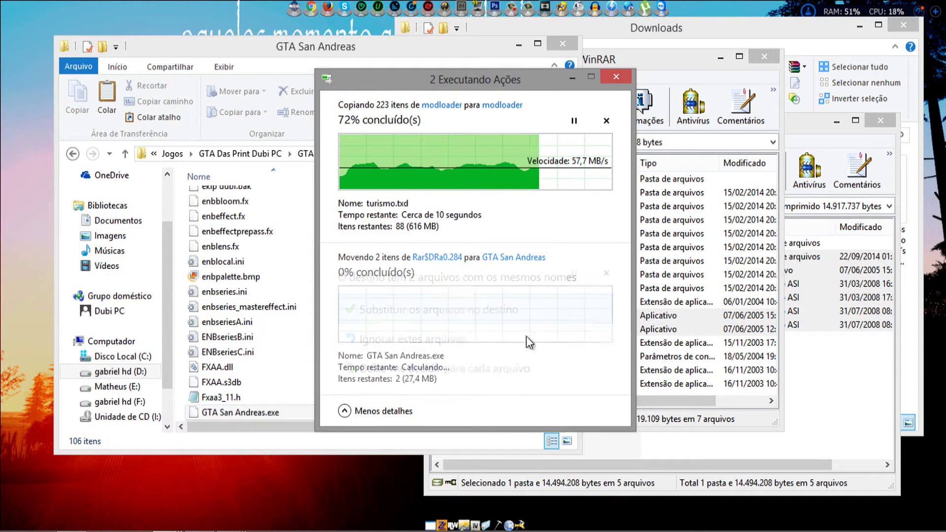
click(720, 57)
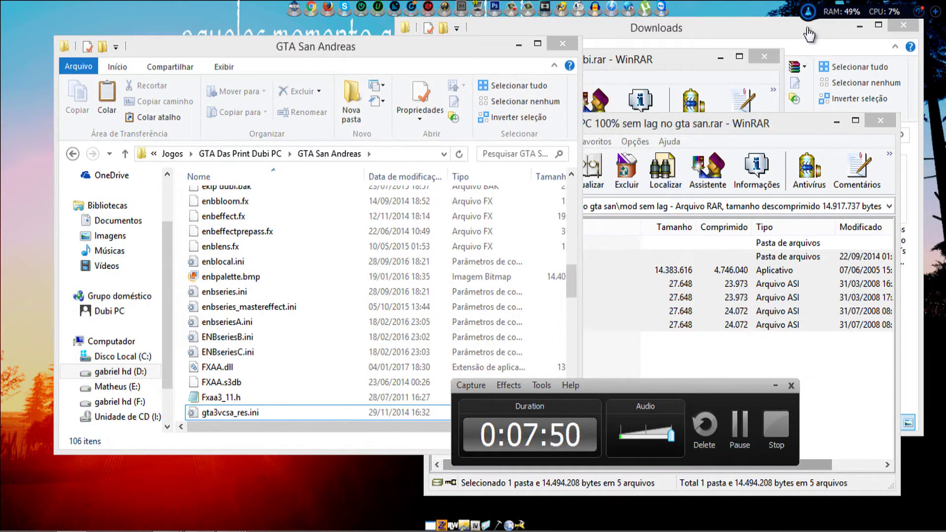
Free up memory with the desktop performance monitor's RAM cleaner.
click(807, 12)
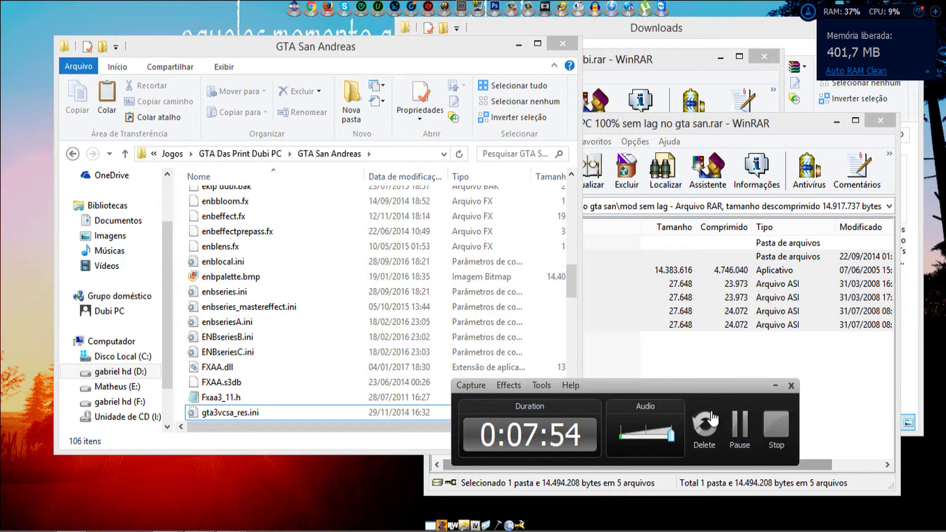
Look through the updated file list in the GTA San Andreas folder.
mouse_move(167, 531)
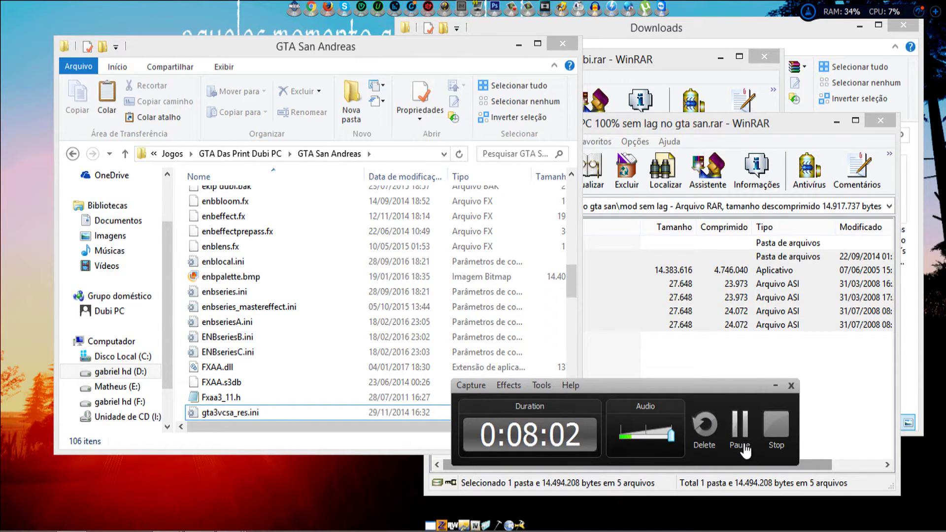
click(307, 335)
scroll(307, 333, down, 7)
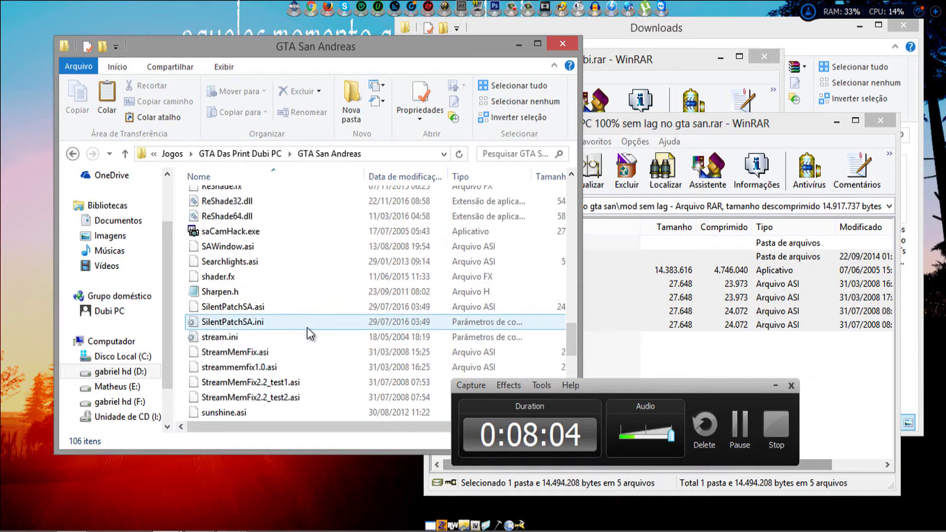
scroll(306, 327, up, 15)
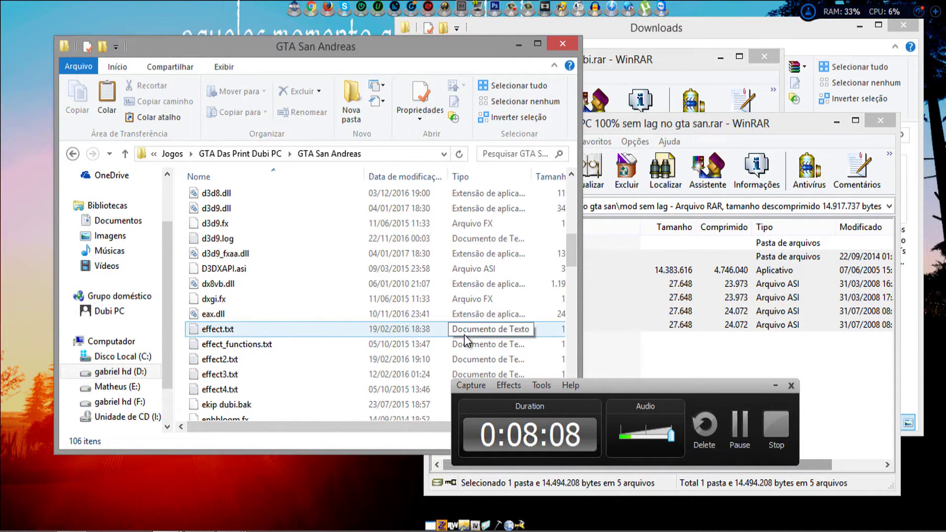
Refresh the GTA San Andreas folder and examine its file list for the installed executables, ASI plugins and ENB files.
scroll(464, 334, up, 8)
scroll(461, 329, down, 3)
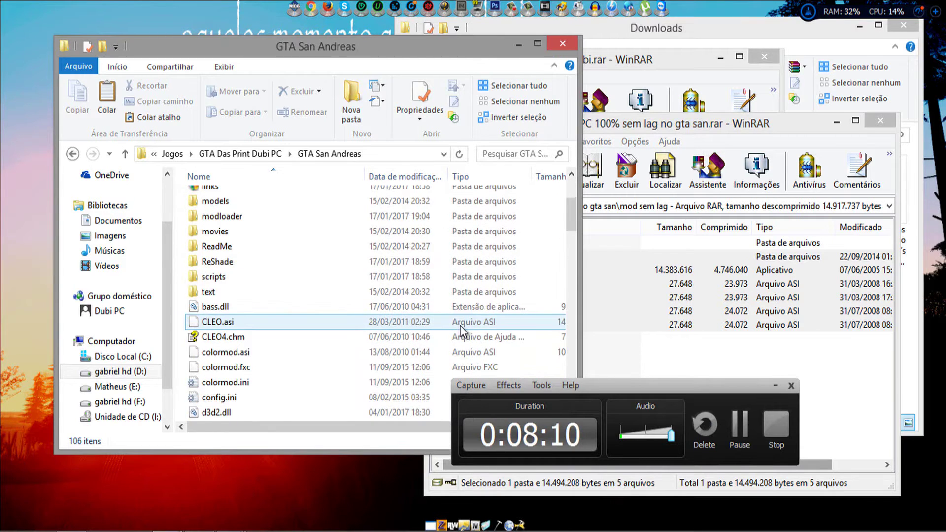
scroll(460, 327, down, 15)
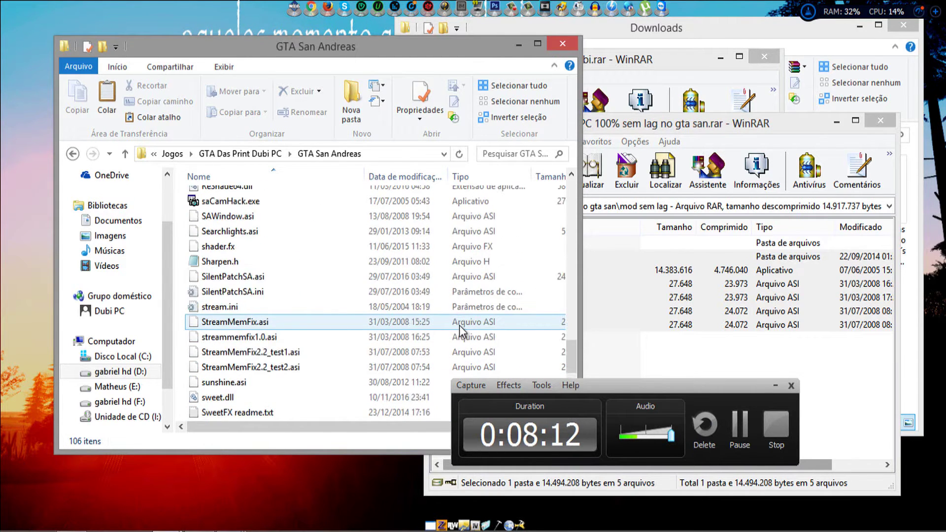
scroll(459, 325, down, 5)
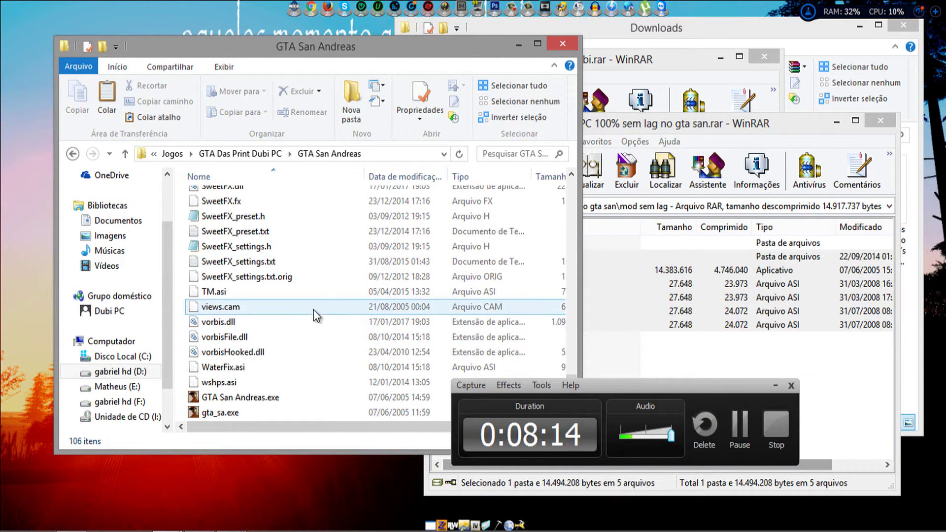
right_click(313, 309)
click(345, 369)
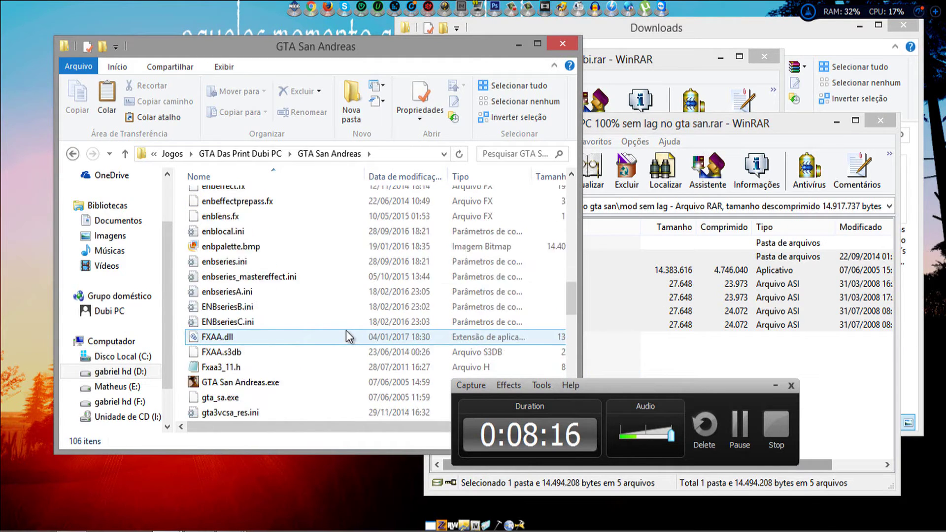
scroll(345, 331, down, 13)
scroll(345, 331, up, 8)
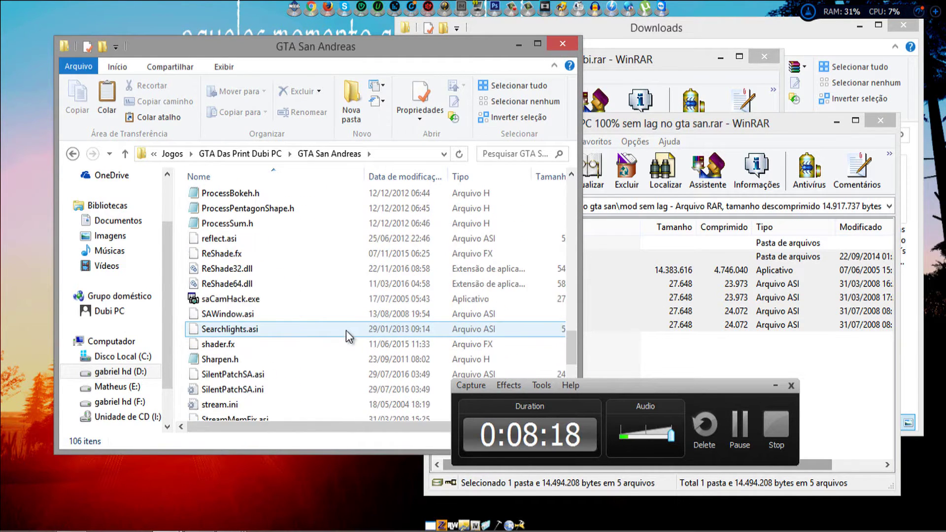
scroll(346, 330, up, 6)
scroll(346, 330, down, 4)
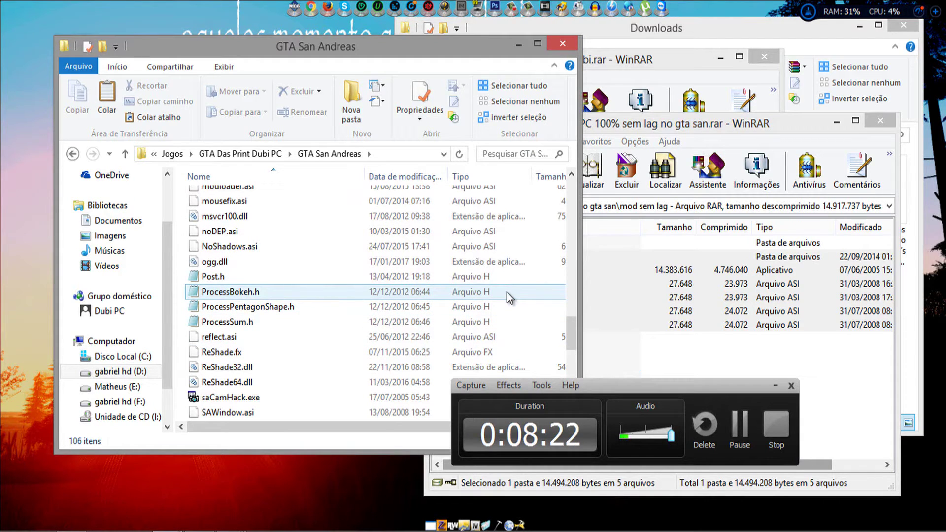
click(740, 433)
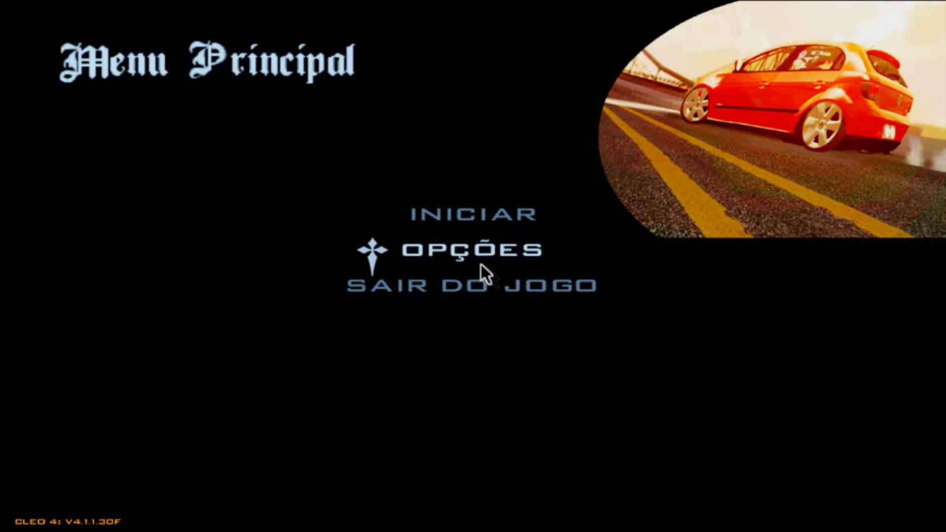
Open the advanced video settings from the game's options.
click(471, 256)
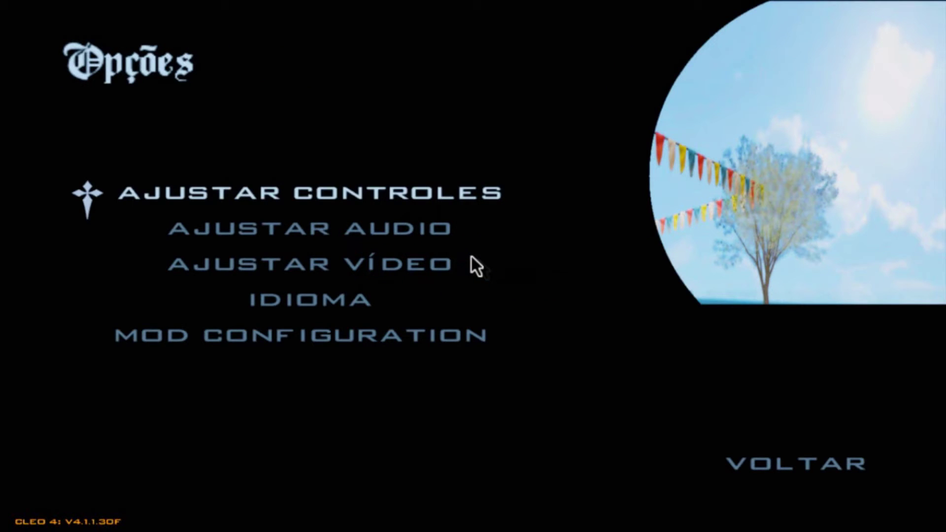
click(394, 267)
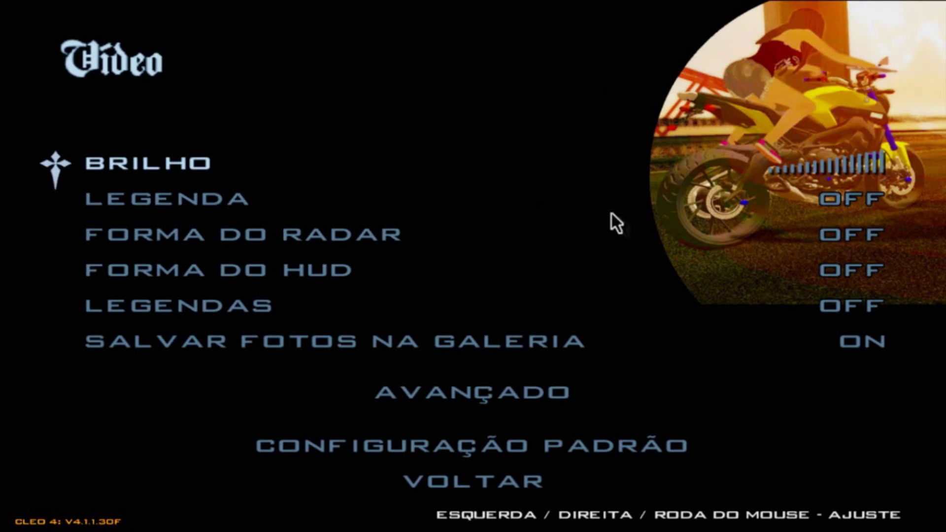
click(508, 378)
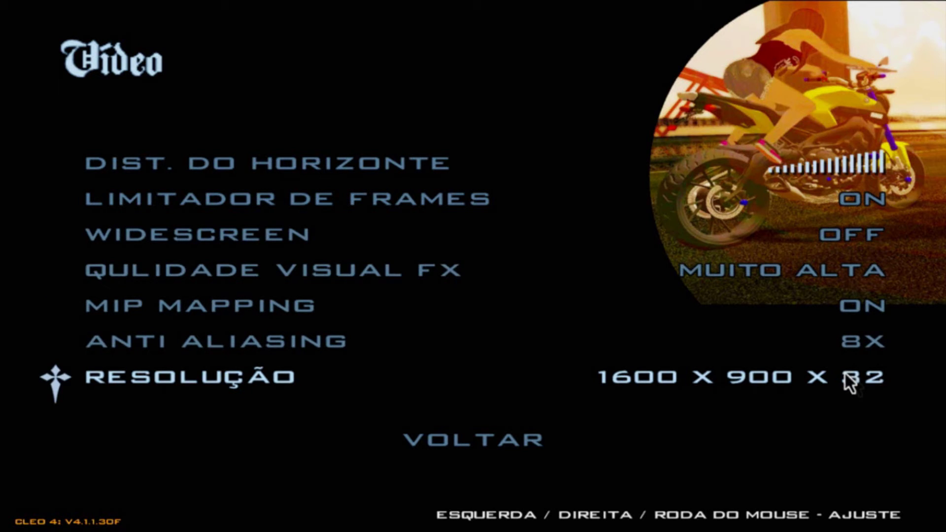
Browse the resolutions up to 1920 x 1080 x 32, leave the setting at 1600 x 900 x 32, and return to the main menu.
scroll(844, 378, up, 2)
scroll(844, 378, up, 3)
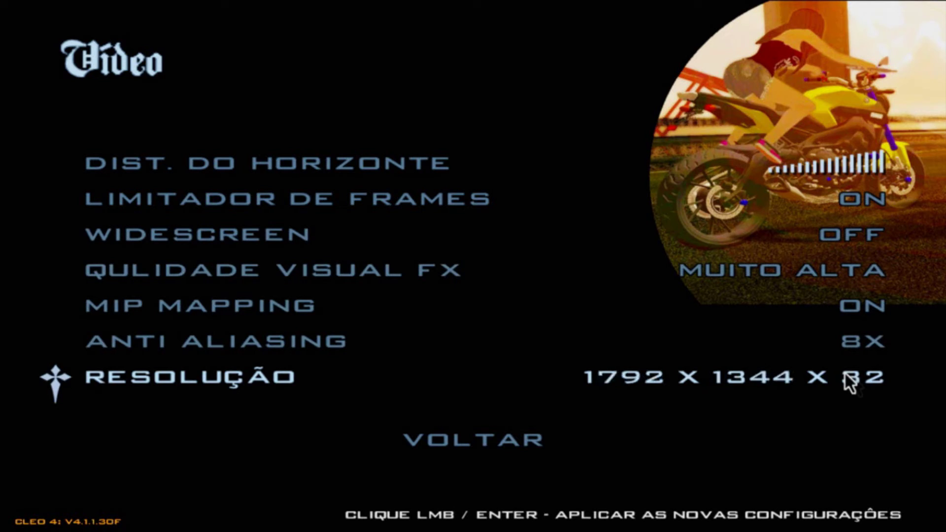
scroll(848, 383, up, 1)
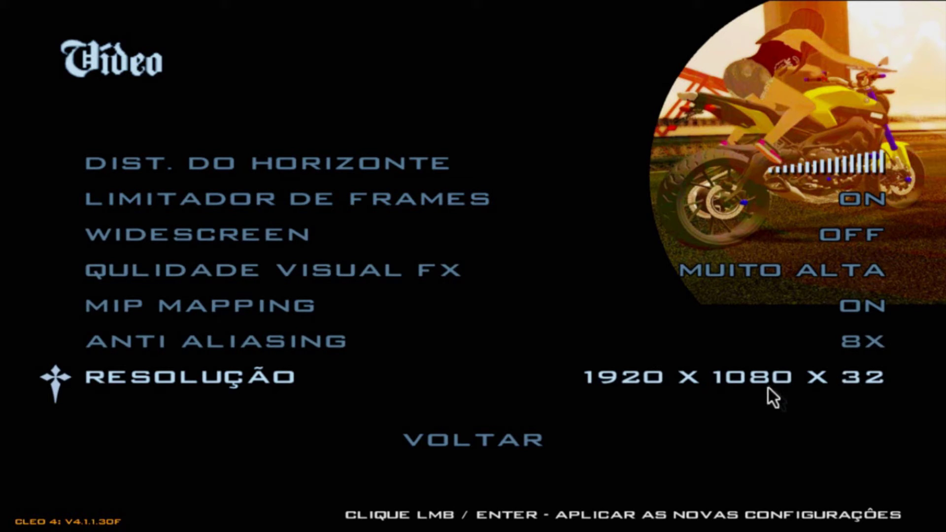
scroll(768, 387, down, 1)
scroll(768, 387, down, 2)
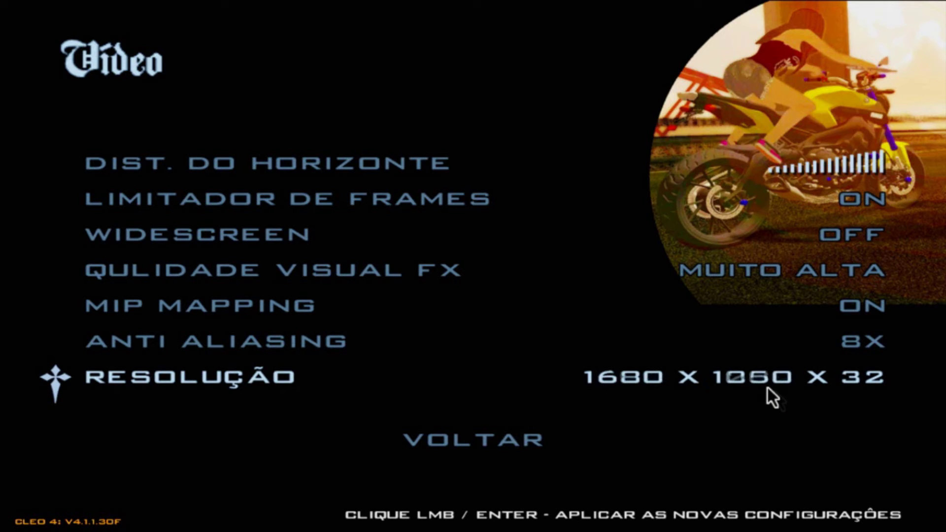
scroll(768, 387, down, 1)
scroll(767, 387, down, 1)
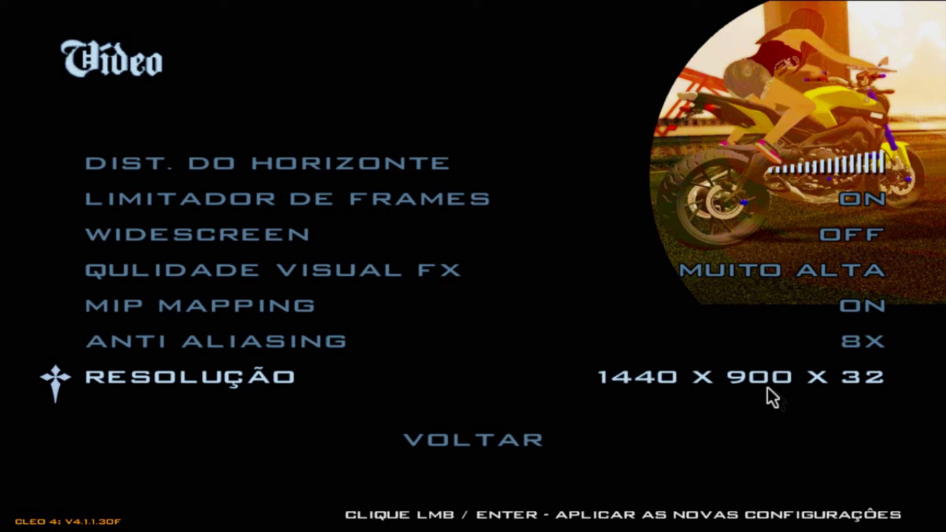
scroll(768, 387, up, 1)
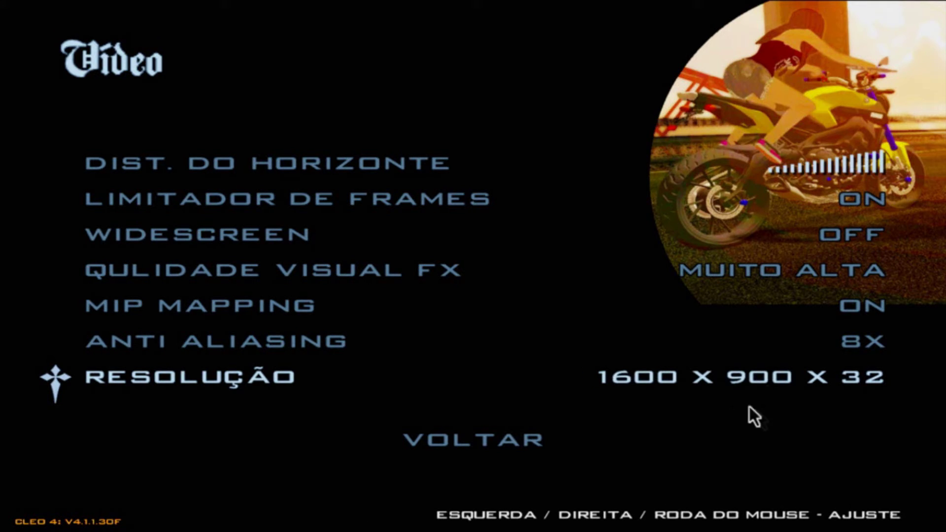
key(Escape)
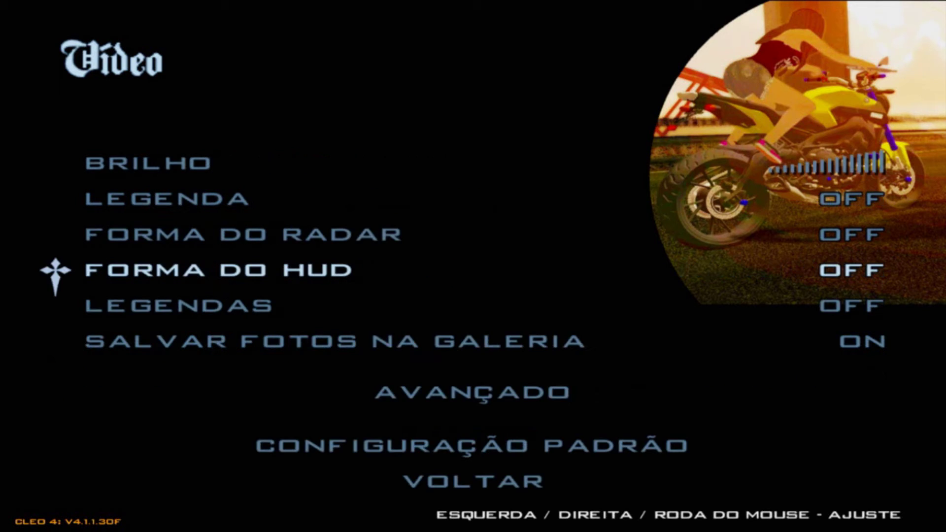
key(Escape)
key(Escape)
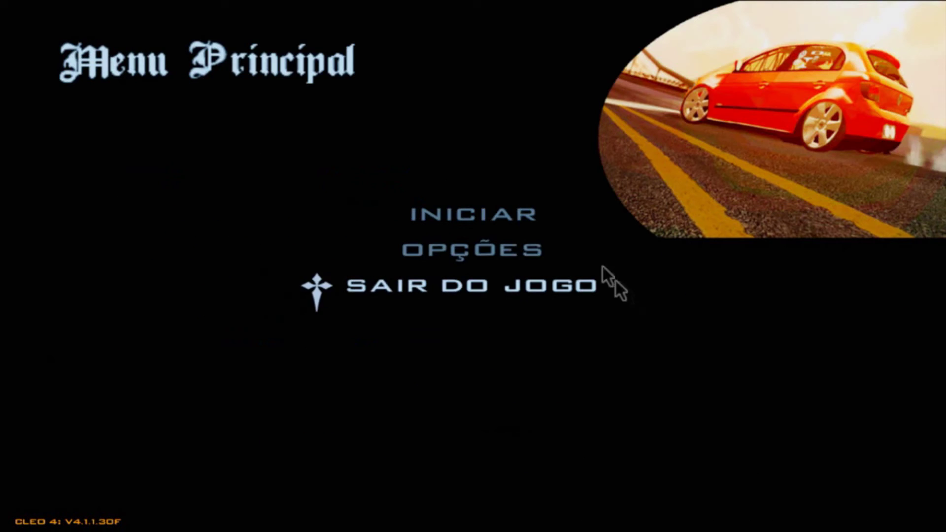
Load the saved game and walk the character through the kitchen toward the living room doorway.
click(560, 229)
key(Down)
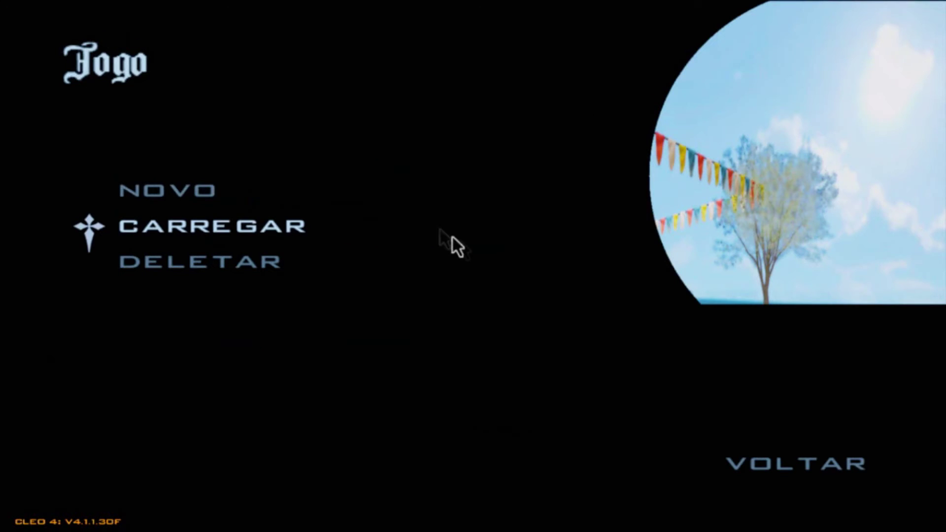
key(Return)
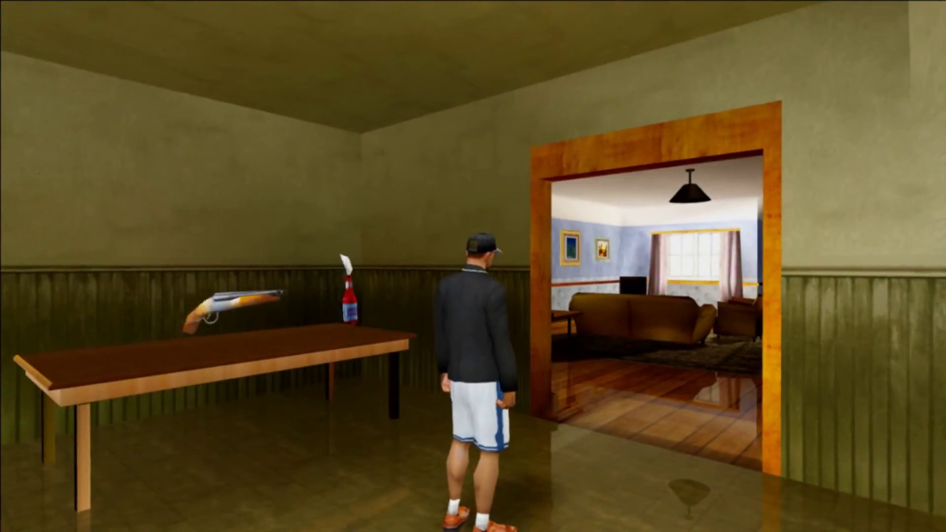
key(w)
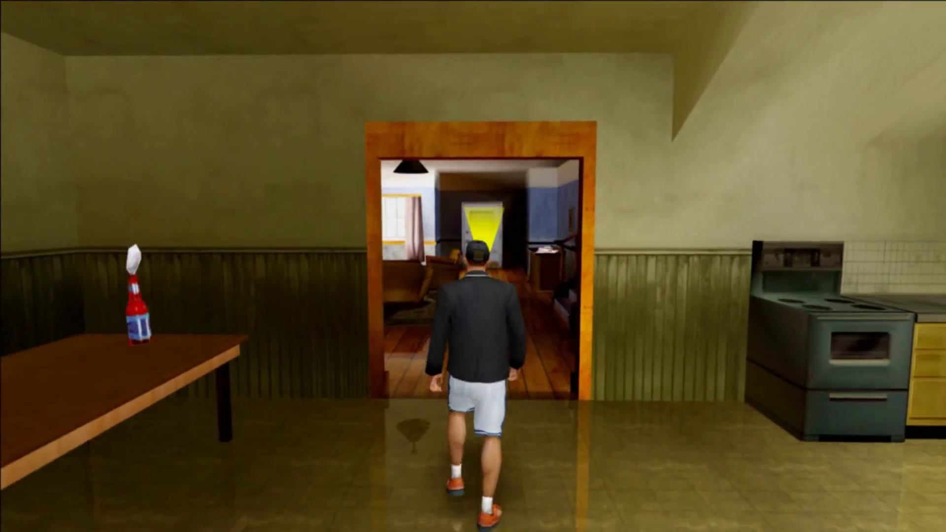